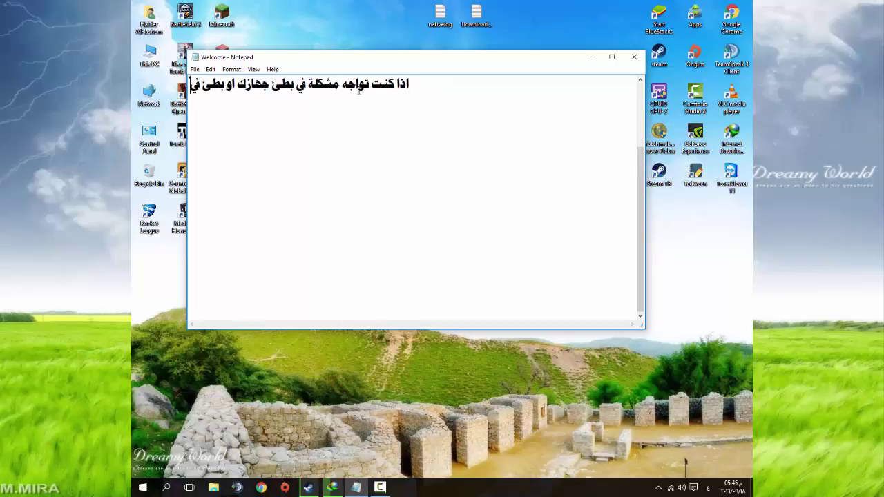
# Finish the note's first visible sentence with "فتح الملفات الو البرامج او بطئ في تشغيل الالعاب"
pyautogui.write('تح الم')
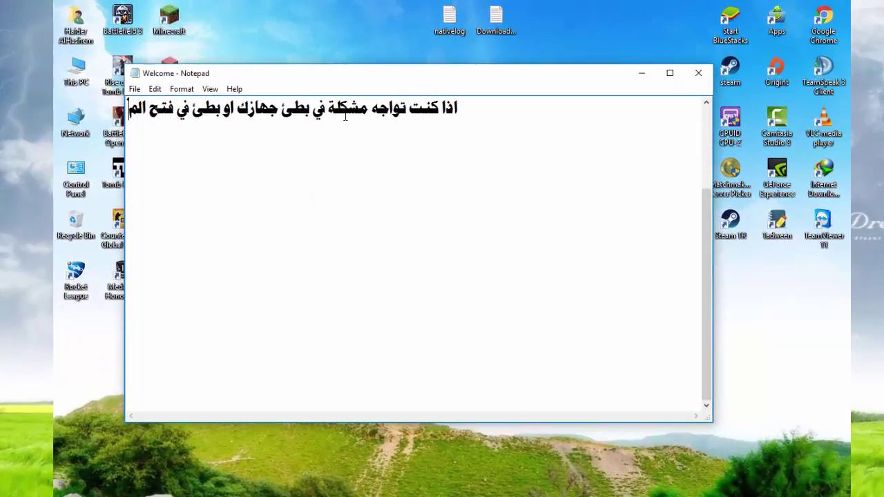
pyautogui.write('لفات الو ا')
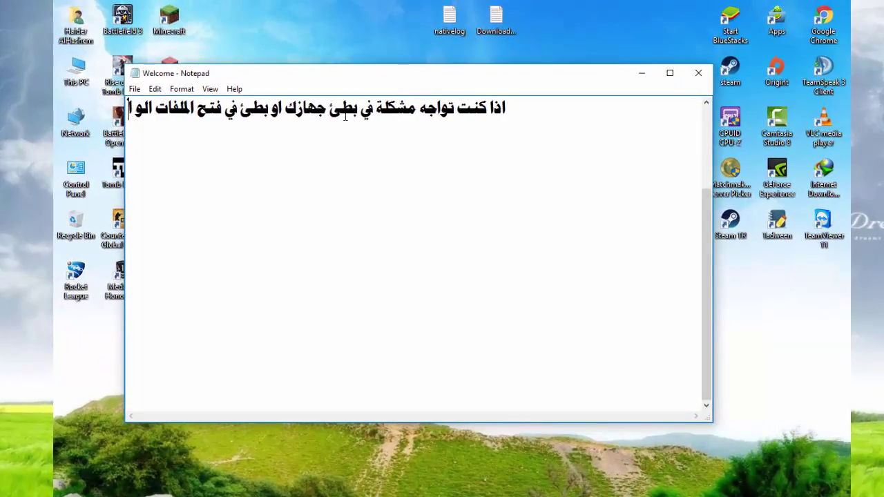
pyautogui.write('لبرامج ا')
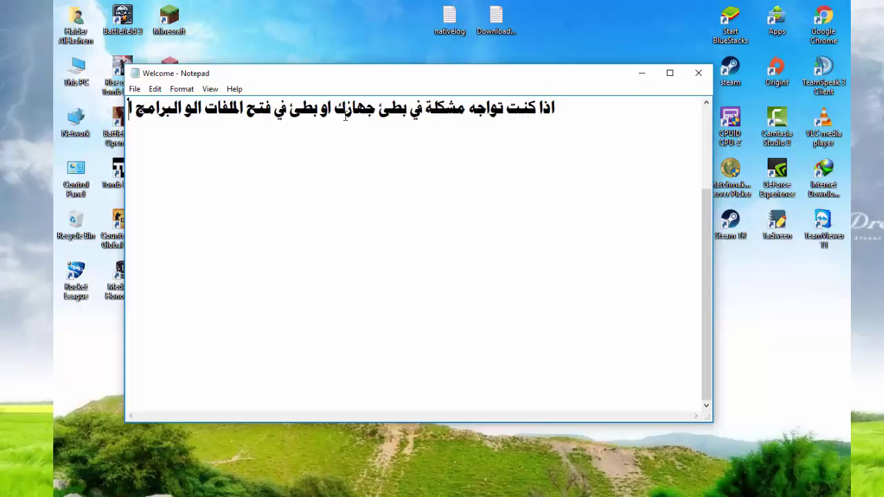
pyautogui.write('و بطئ')
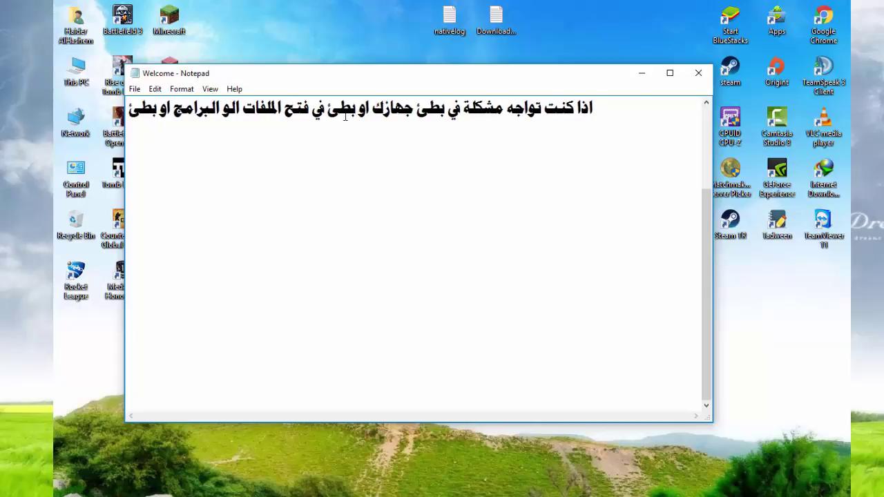
pyautogui.write(' في تشغل')
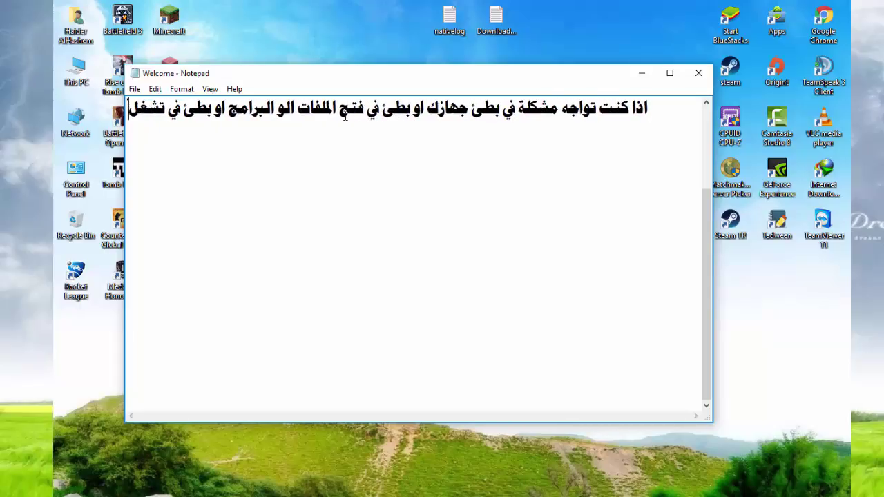
pyautogui.press('BackSpace')
pyautogui.write('يل الأ')
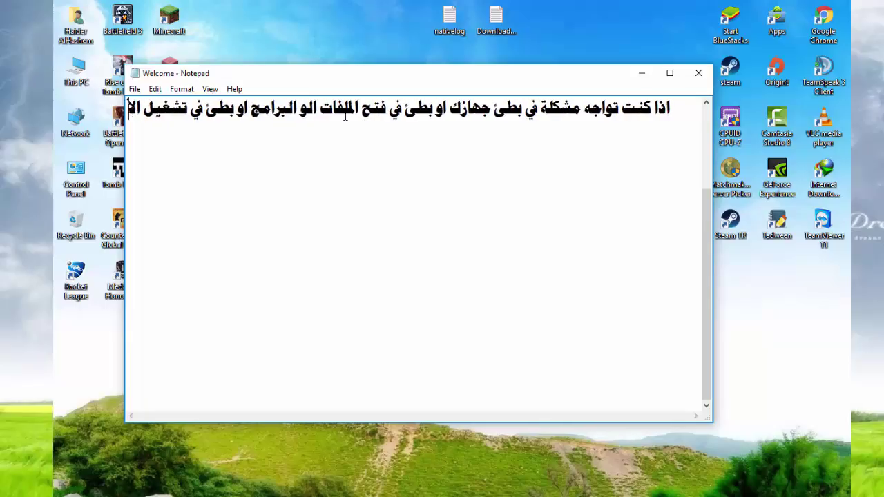
pyautogui.write('لعاب')
# Add a new line to the note reading "لسبب معين مثل بطئ المعالج او سبب اخر"
pyautogui.press('Return')
pyautogui.write('لسبب معين')
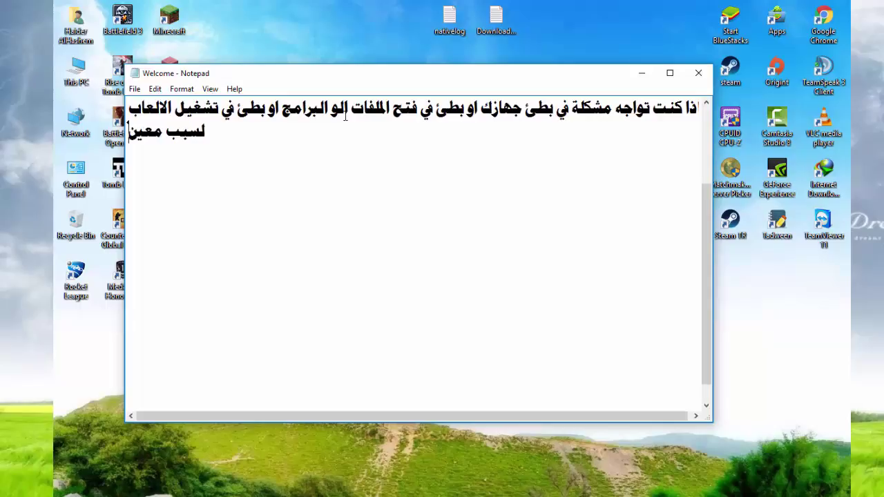
pyautogui.write(' مثل ب')
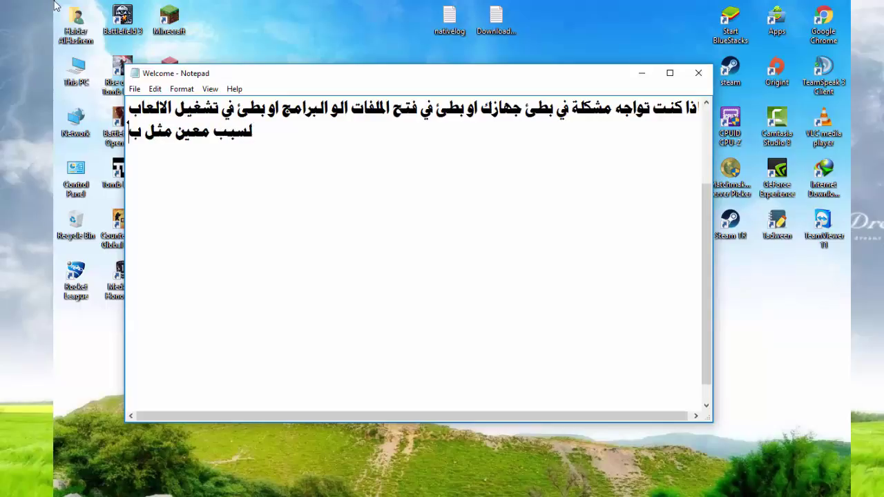
pyautogui.write('طئ ')
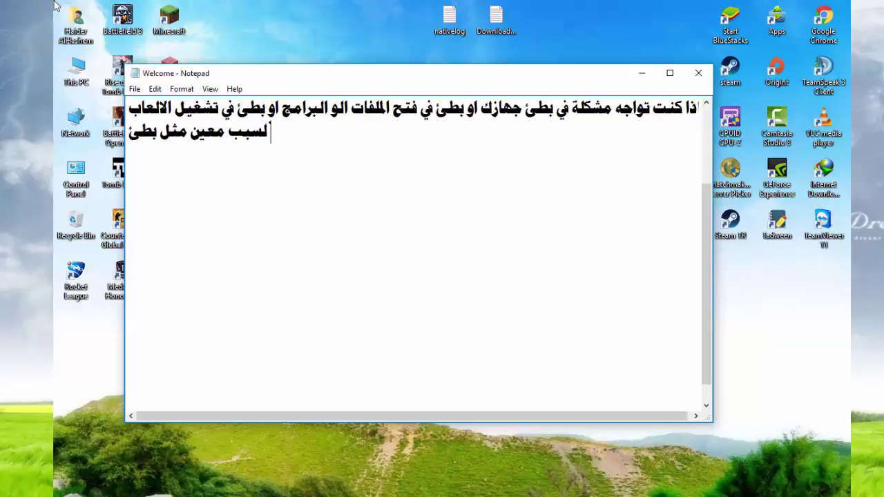
pyautogui.write('المعالج')
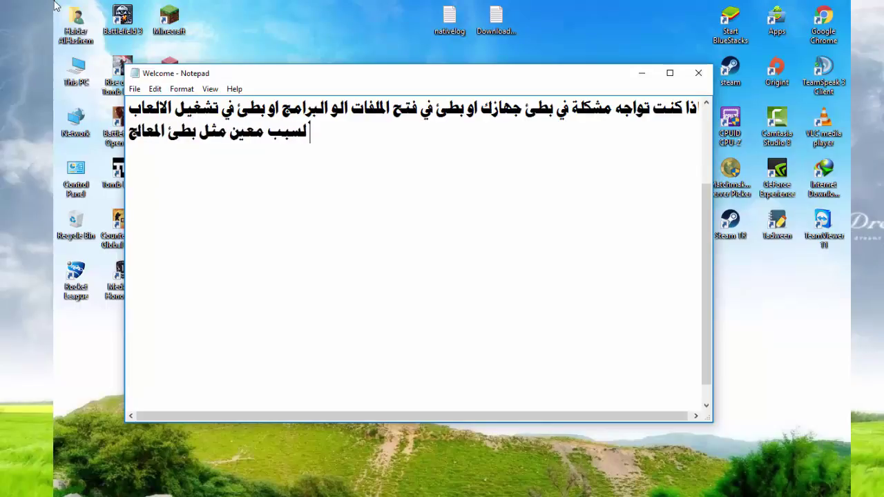
pyautogui.write(' او سبب اخر')
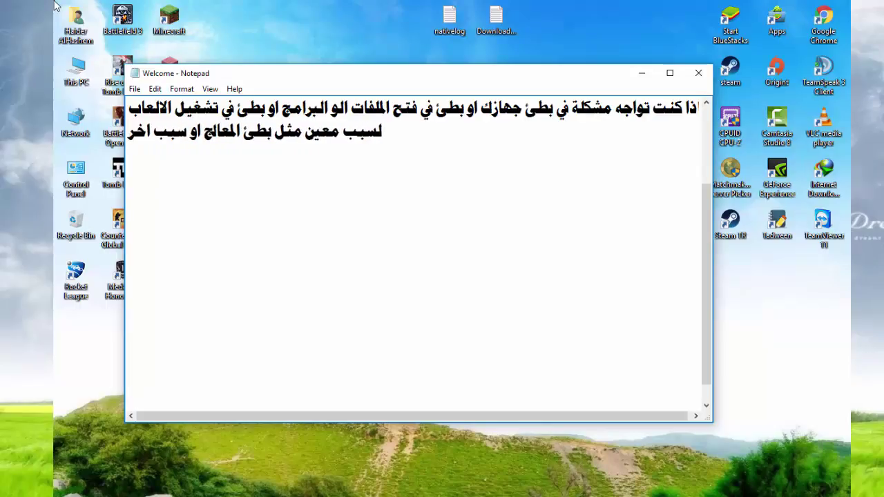
# Add another line to the note reading "فأليك هذه الطريقة البسيطة لتتقليل الاك وزيادة سرعة حاسوبك"
pyautogui.press('Return')
pyautogui.write('ف')
pyautogui.write('أليك خ')
pyautogui.write('ذ')
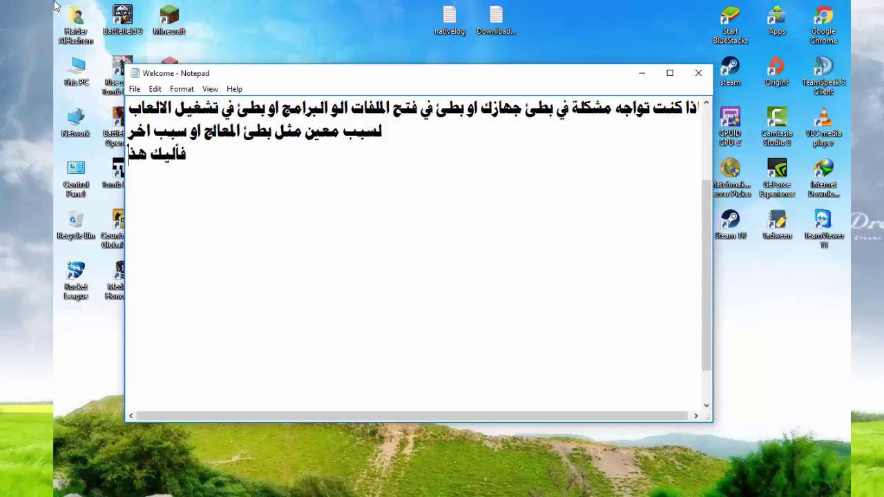
pyautogui.write('ه الطريق')
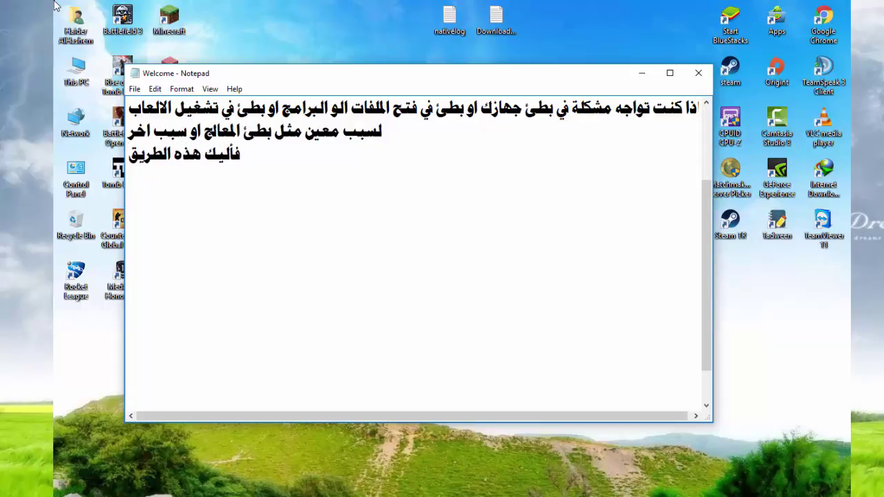
pyautogui.write('ة البس')
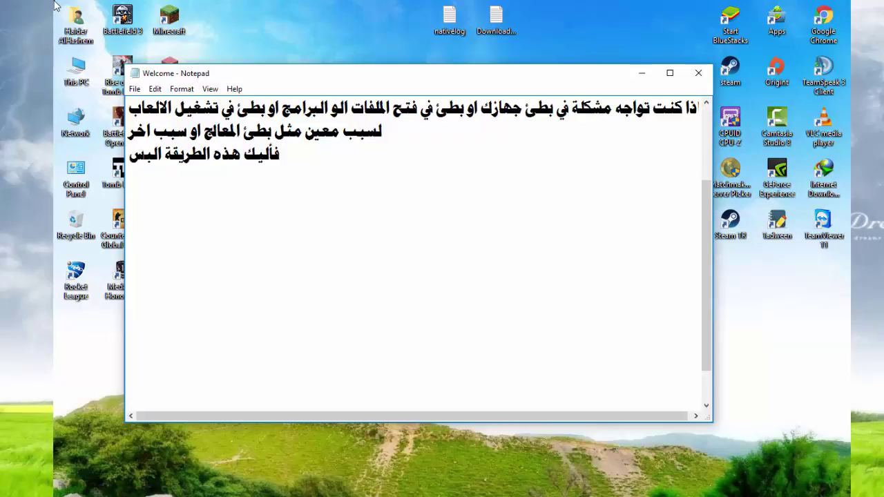
pyautogui.write('يطة لتت')
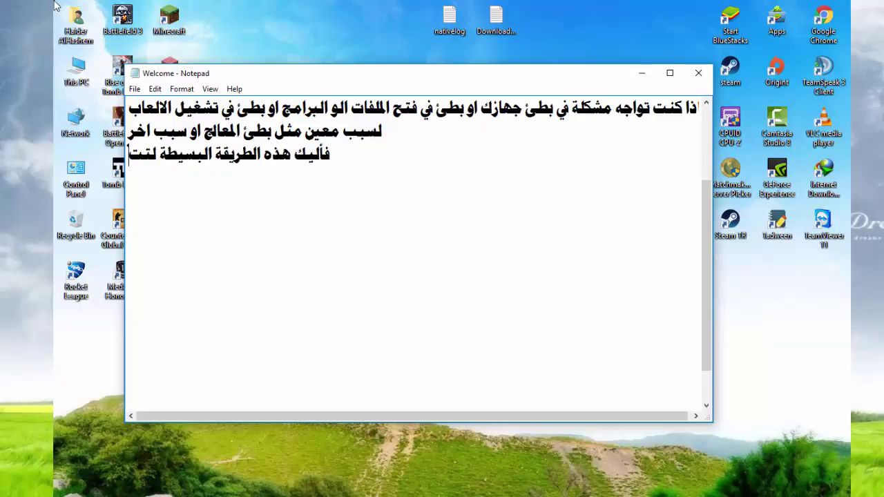
pyautogui.write('قليل الأ')
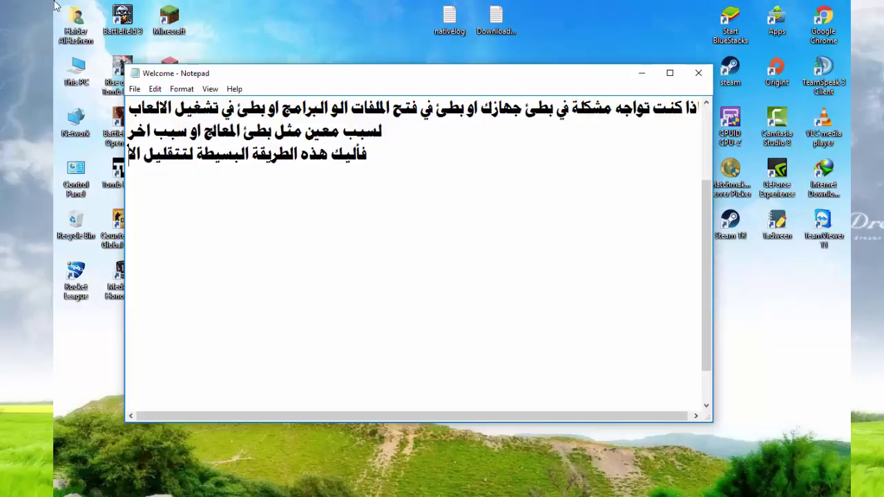
pyautogui.write('ك وزياد')
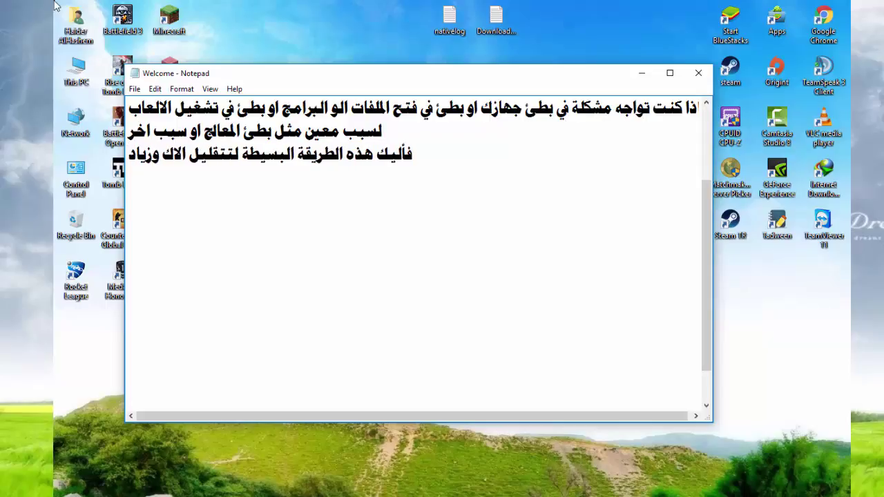
pyautogui.write('ة سرعة حاسب')
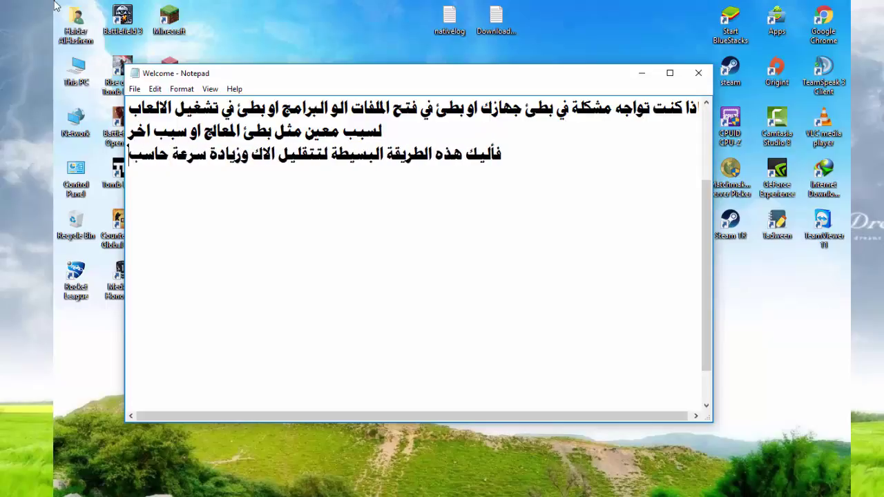
pyautogui.press('BackSpace')
pyautogui.write('و')
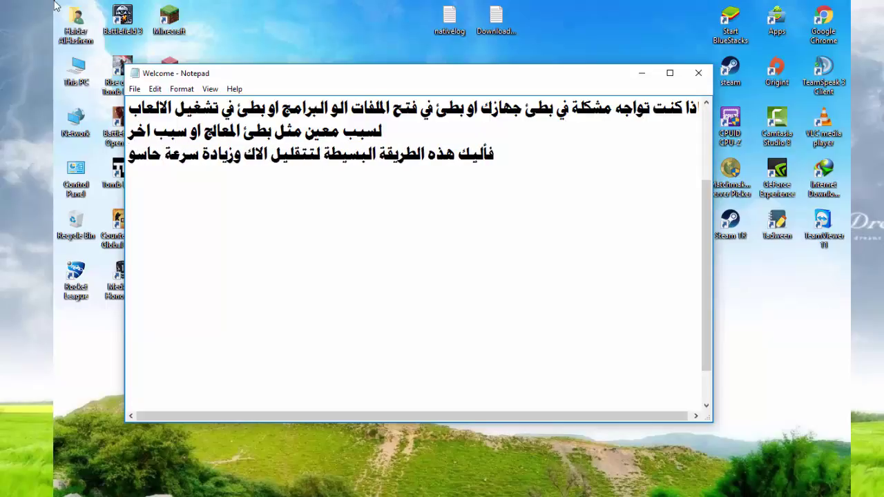
pyautogui.write('بك')
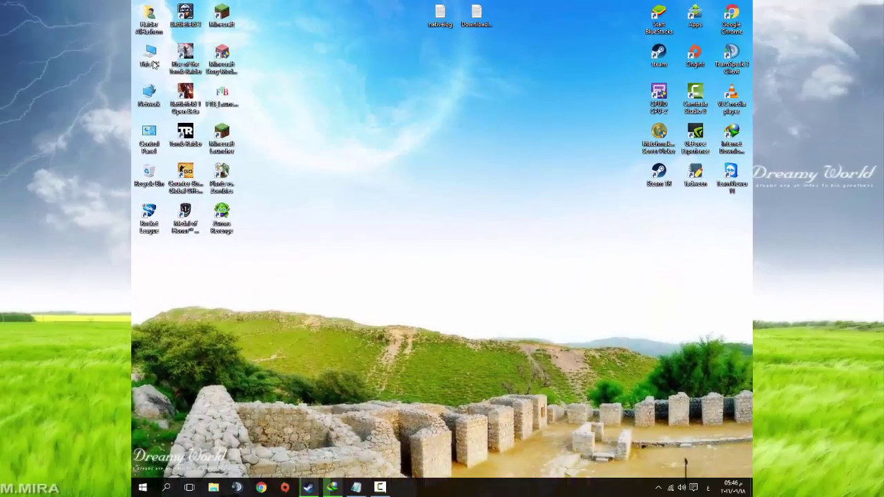
# Open the Performance Options from the advanced system settings of This PC
pyautogui.rightClick(142, 55)
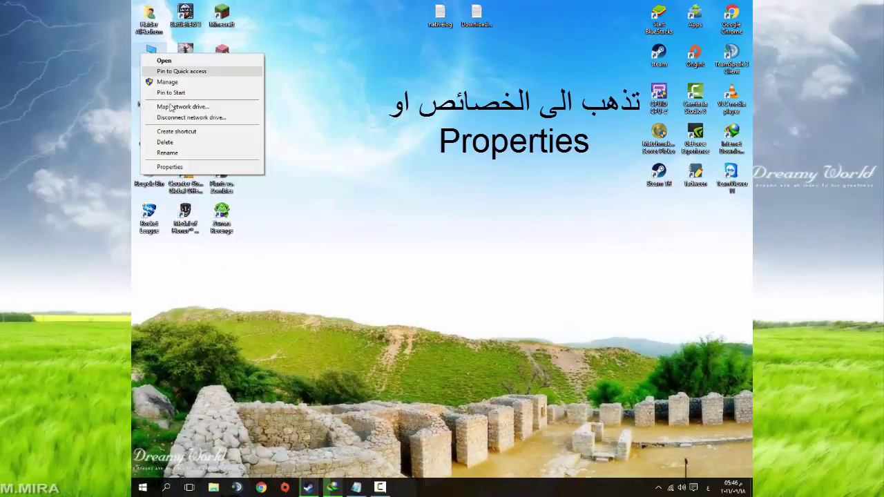
pyautogui.click(170, 167)
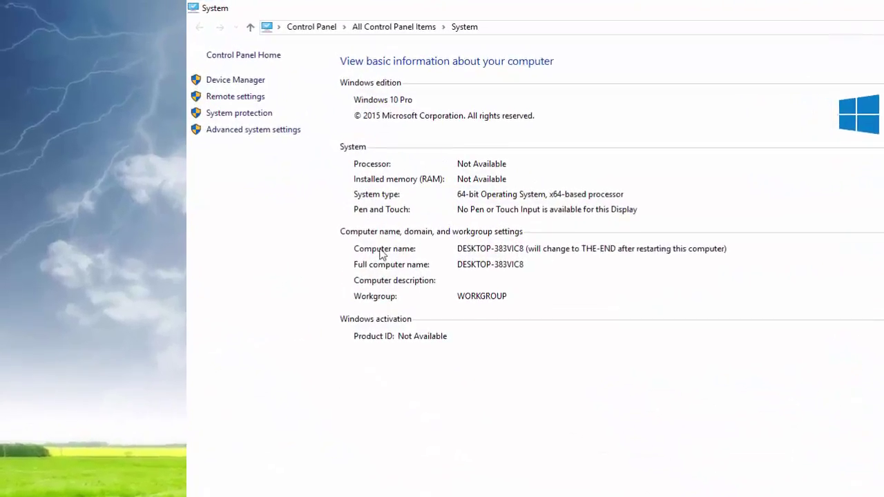
pyautogui.click(255, 131)
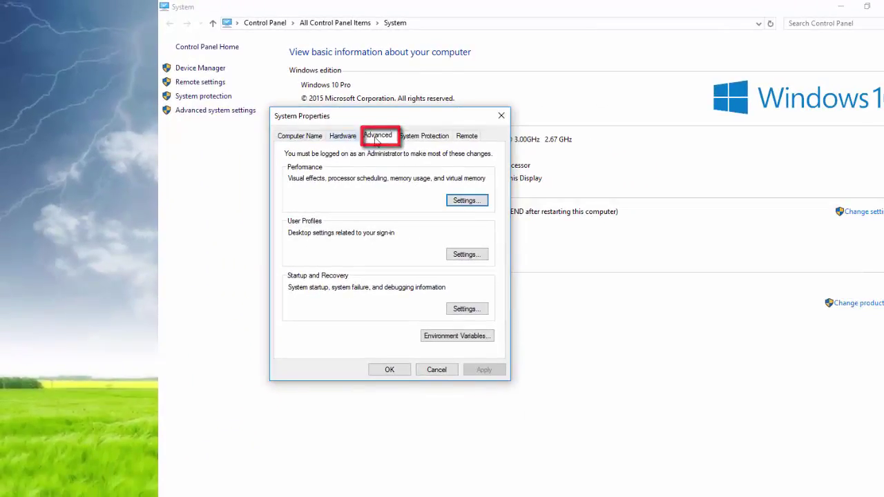
pyautogui.click(447, 203)
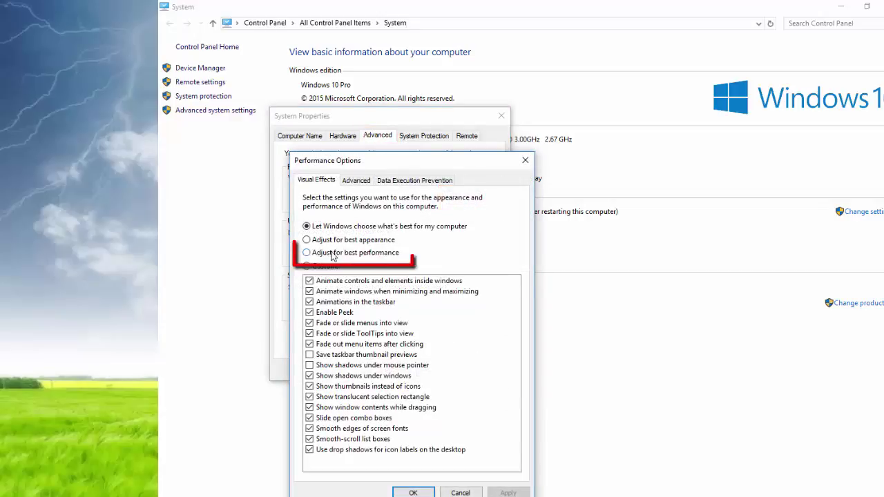
# Set the visual effects to "Adjust for best performance", apply the change and close the Performance Options
pyautogui.click(337, 254)
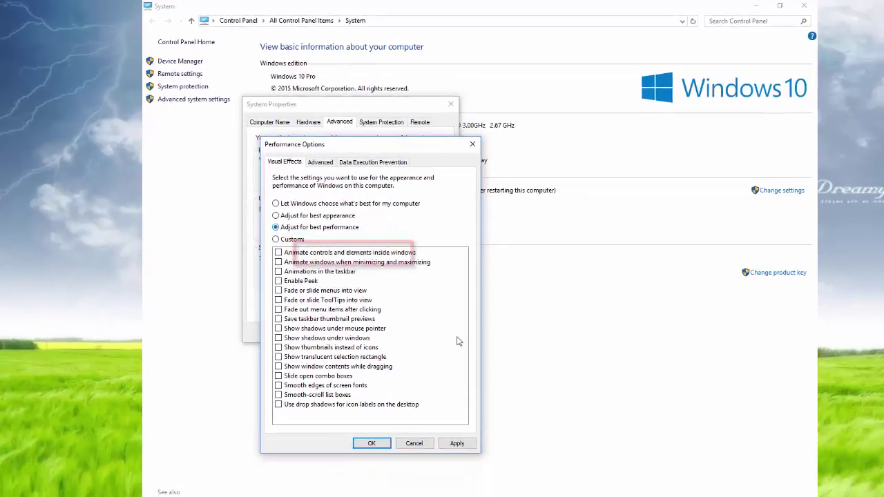
pyautogui.click(442, 432)
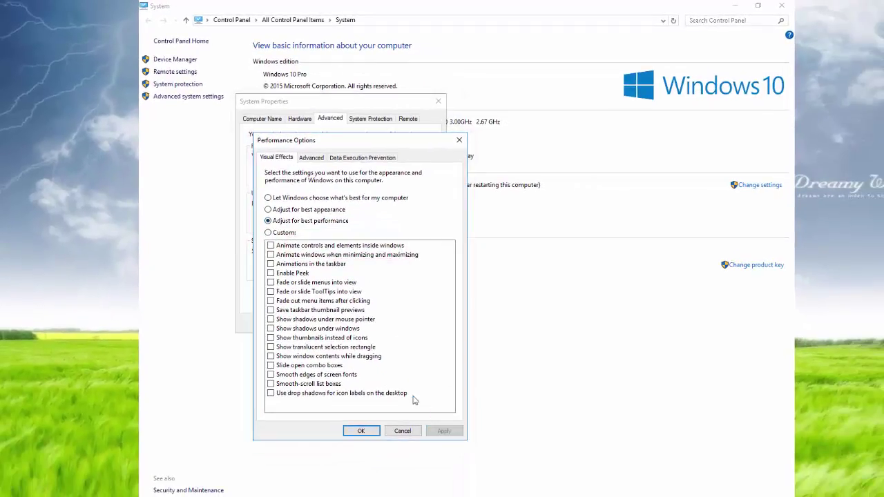
pyautogui.click(361, 432)
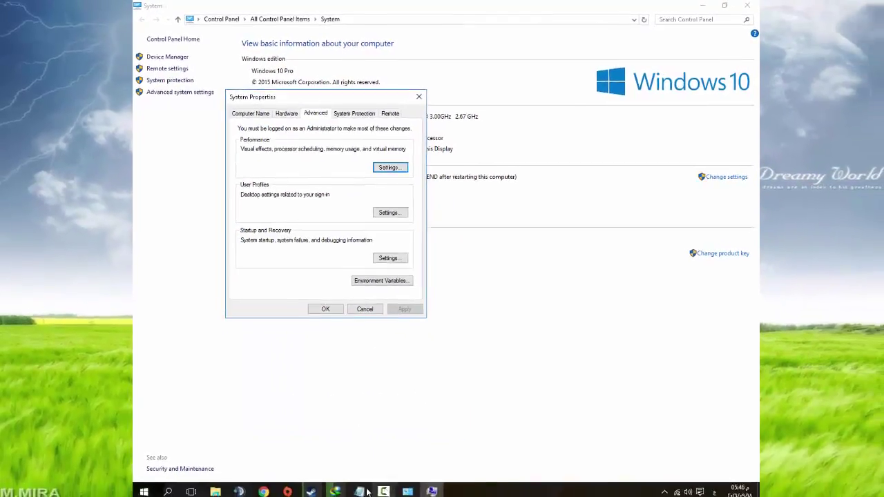
# Switch to the Notepad note and fill its new last line with "ستلاحظ بعد عمل هذا الخيار ان حاسوبك اصبح اسرع مما هو عليهة"
pyautogui.click(377, 496)
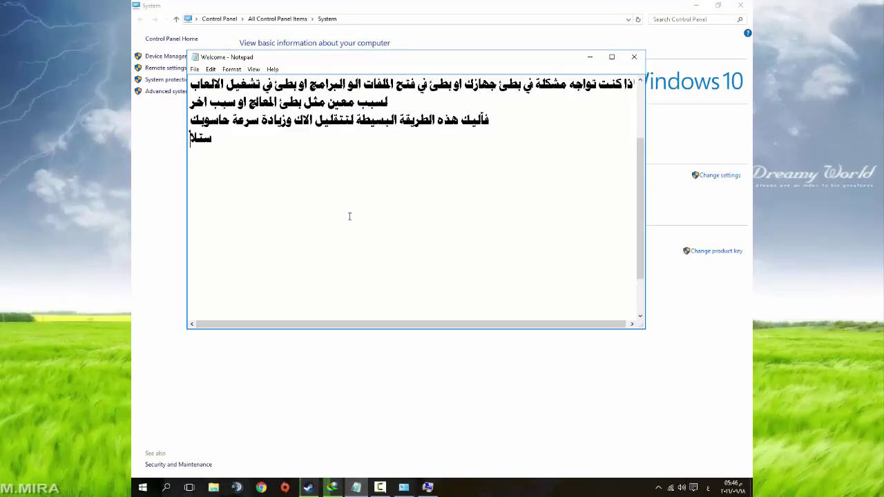
pyautogui.write('حظ بعد ع')
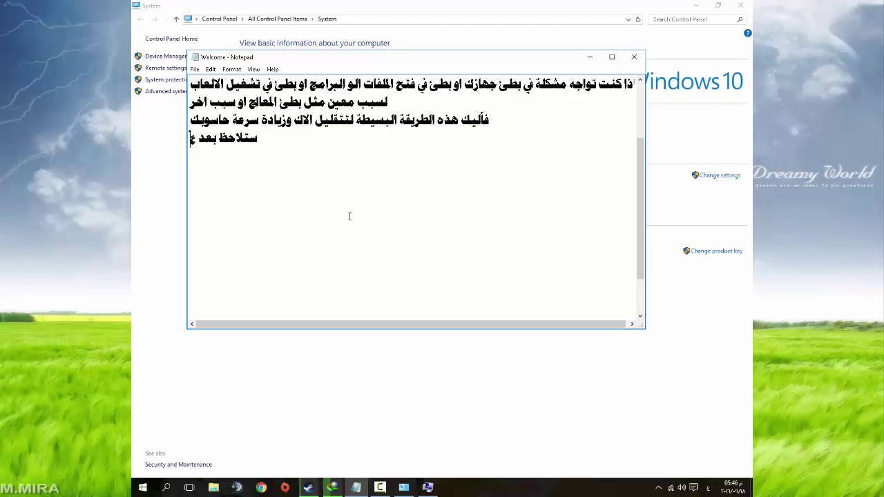
pyautogui.write('مل مذه')
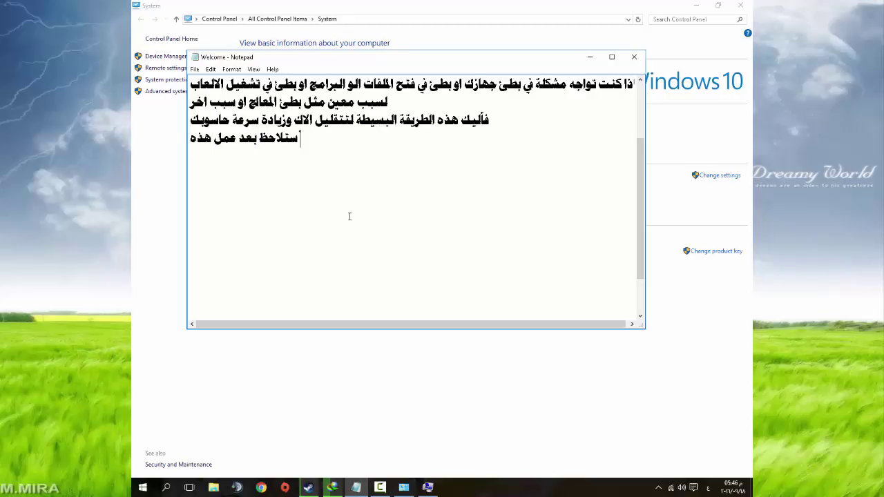
pyautogui.press('BackSpace')
pyautogui.write('ا الخ')
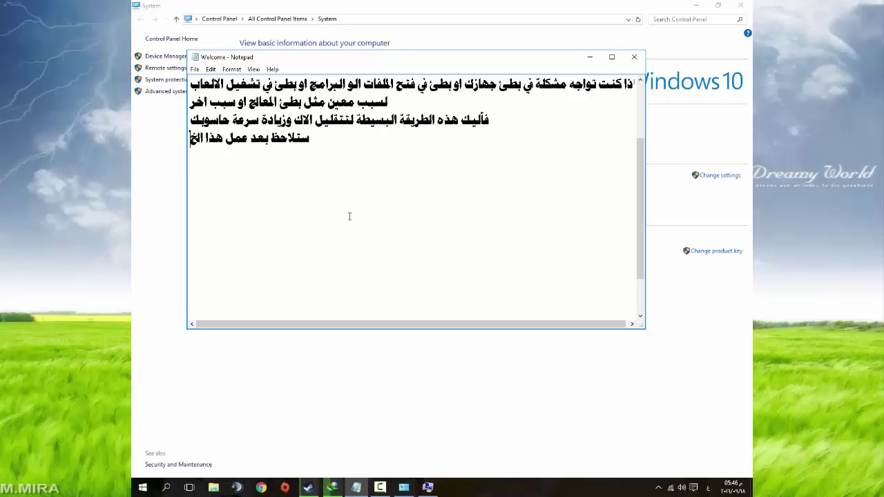
pyautogui.write('يار ان')
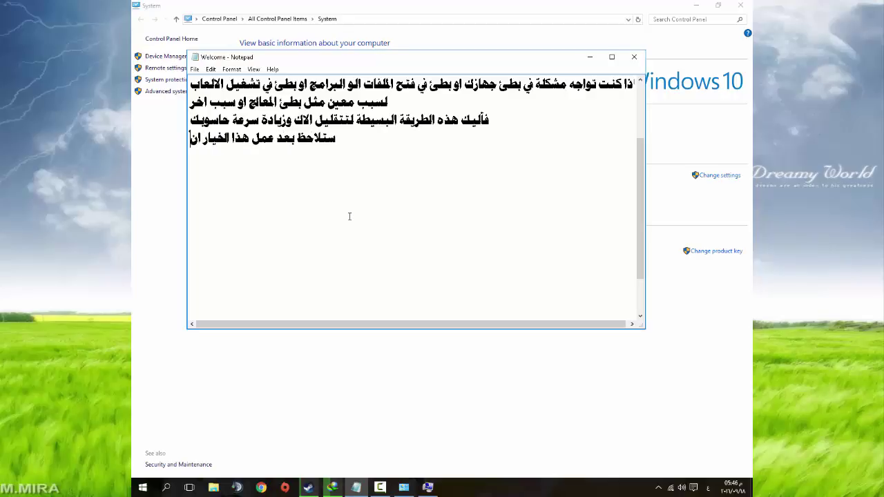
pyautogui.write(' حس')
pyautogui.press('BackSpace')
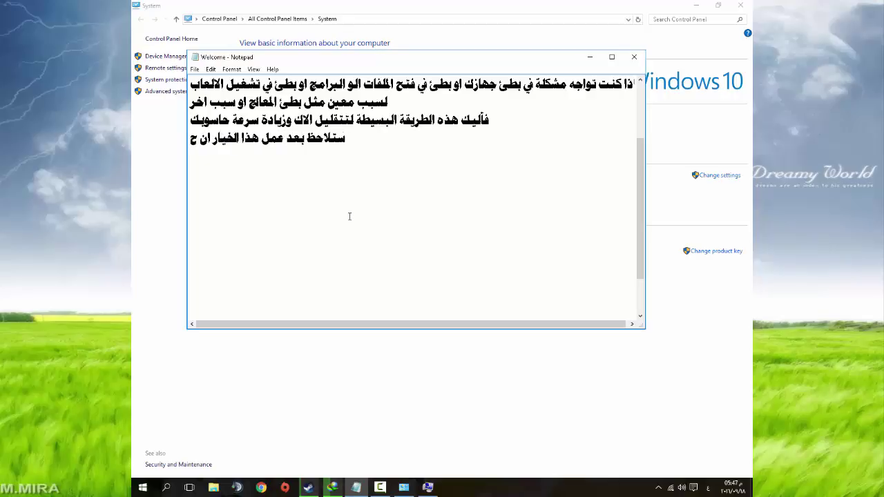
pyautogui.write('اسوبك ا')
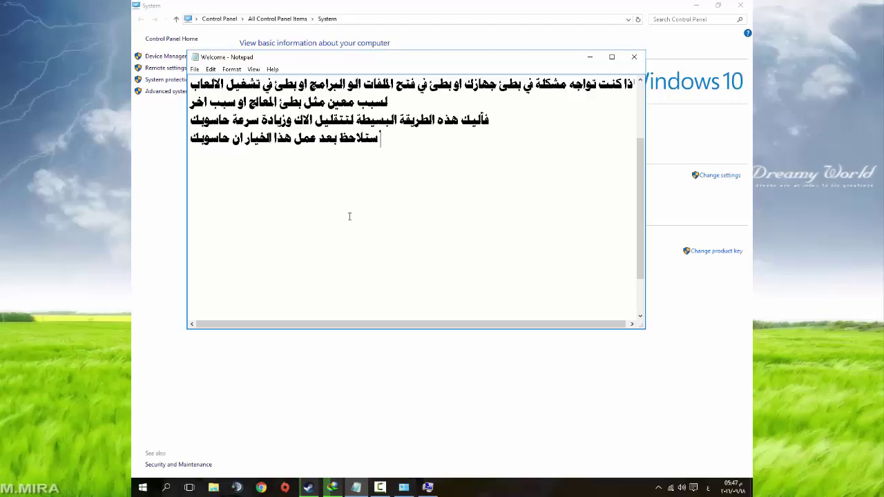
pyautogui.write('صبح ا')
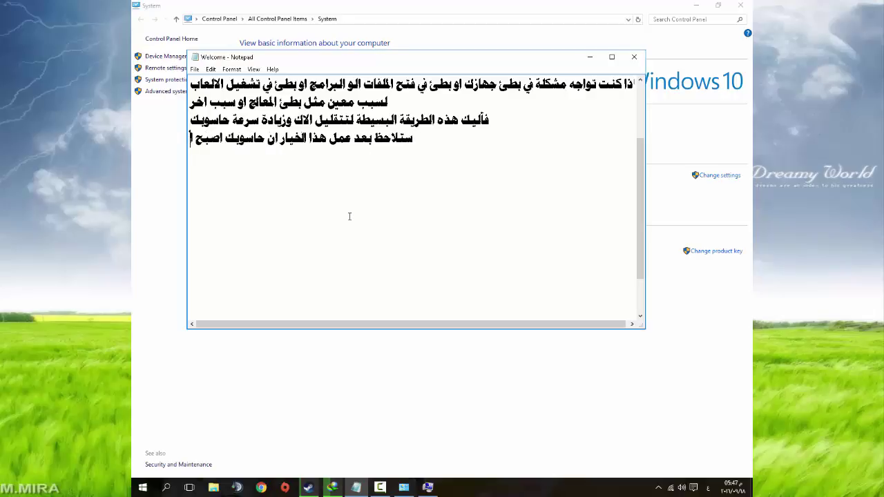
pyautogui.write('سرع مما م')
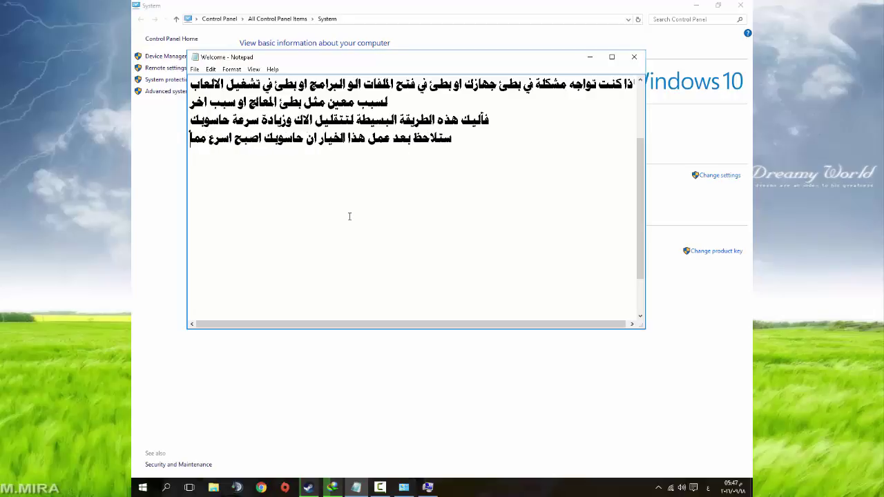
pyautogui.write('و عليه لا')
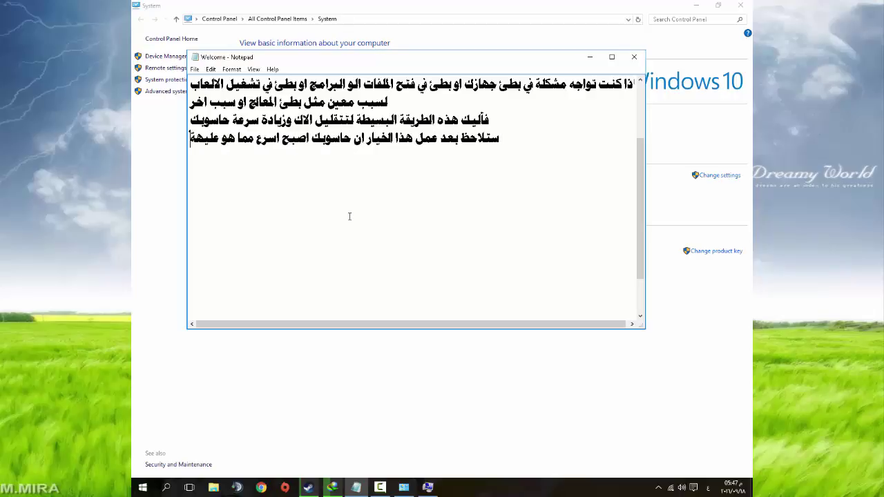
# Continue the same line of the note with "لاكن في المقابل ان المظهر"
pyautogui.write('كن في ال')
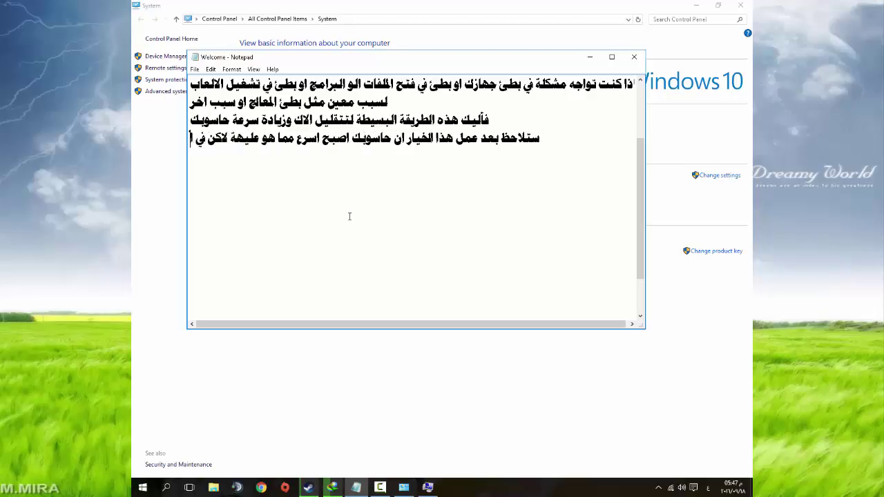
pyautogui.write('مقابل')
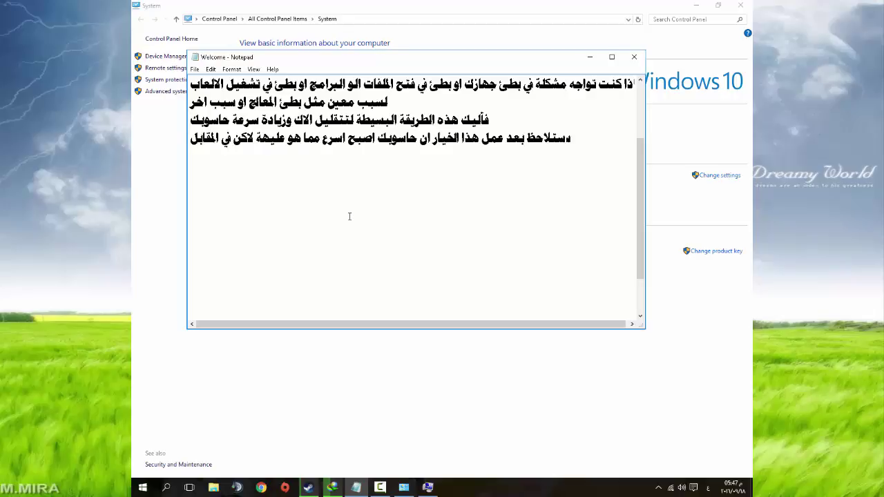
pyautogui.write(' ان الم')
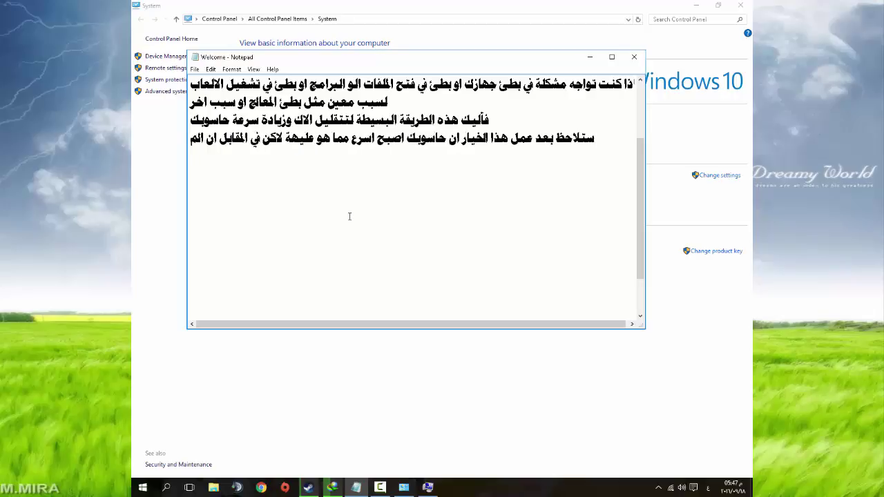
pyautogui.write('ظهر')
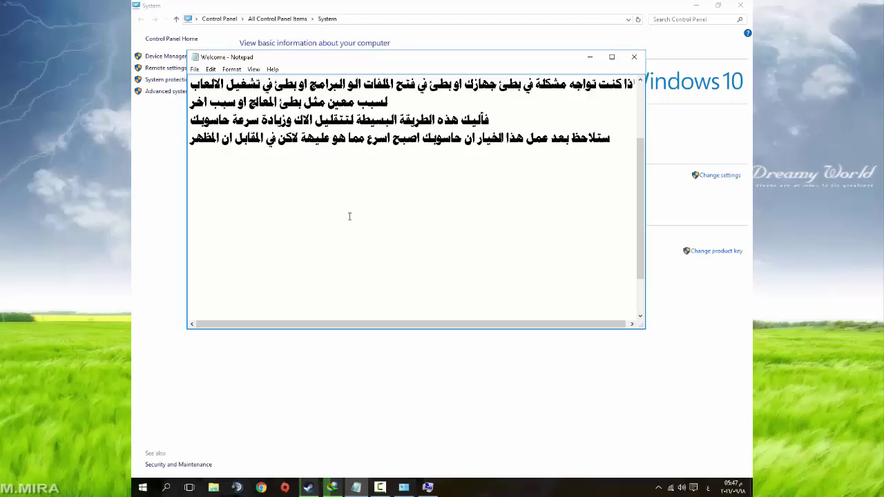
# Add another line to the note reading "سوف تقل كفائته اي التجسم لسطح المكتب"
pyautogui.write('سوف تقل لكفائته')
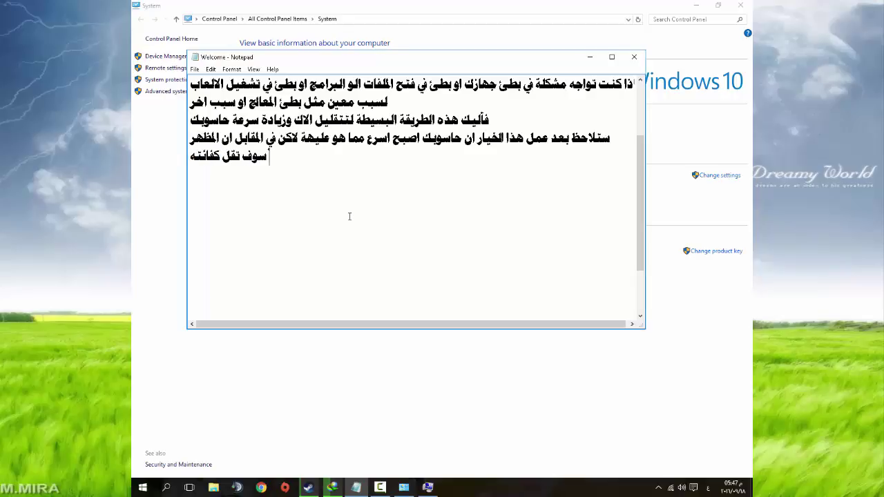
pyautogui.write(' اي التج')
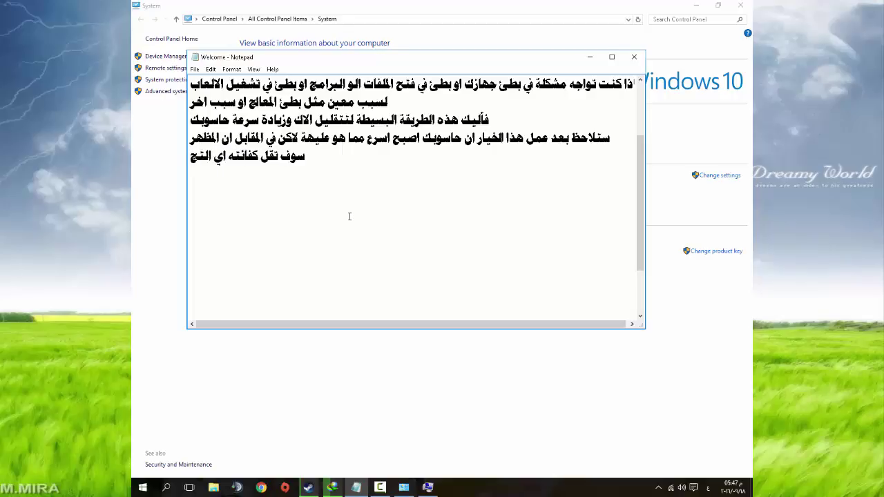
pyautogui.write('سم لس')
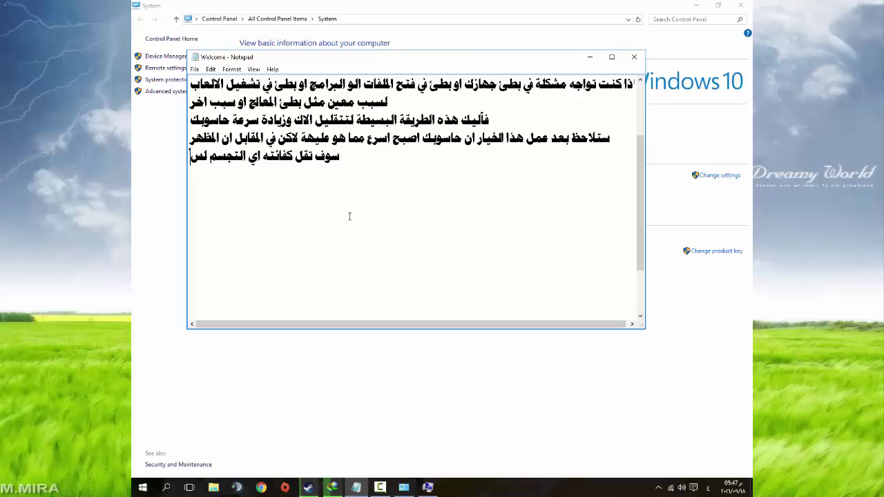
pyautogui.write('طح المكت')
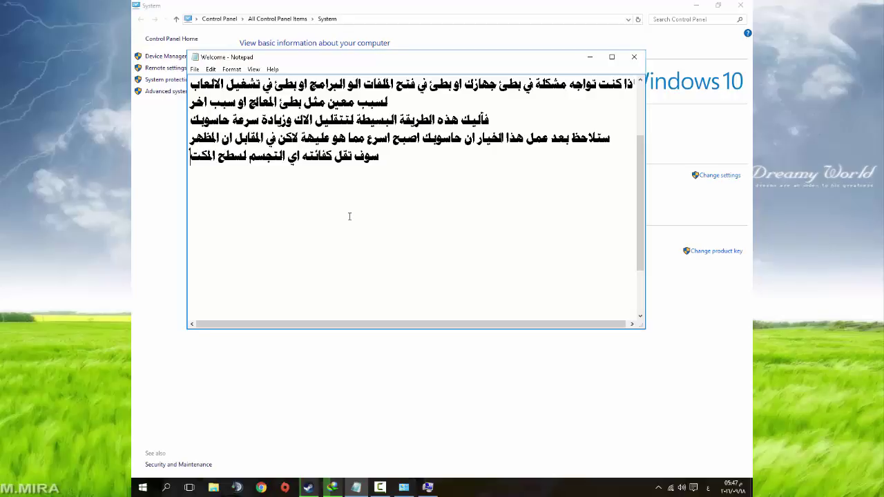
pyautogui.write('ب')
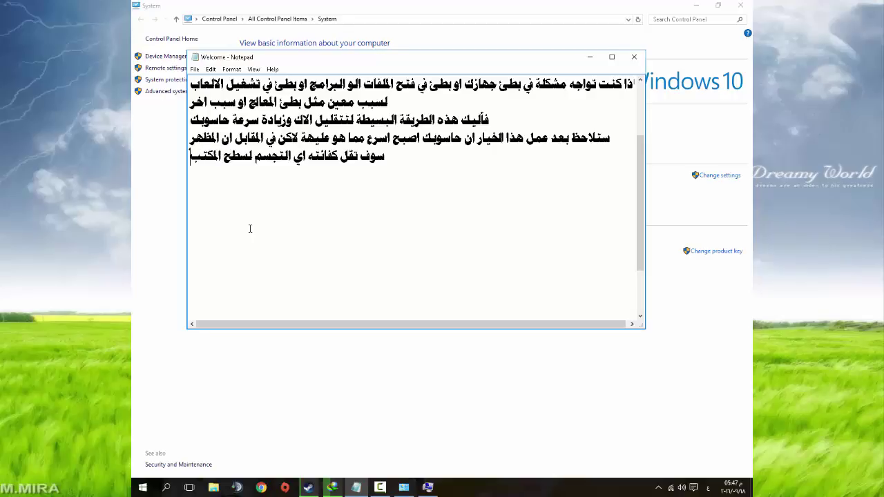
# Show the desktop and draw a selection rectangle over the icons to examine the reduced visual effects
pyautogui.press('super+d')
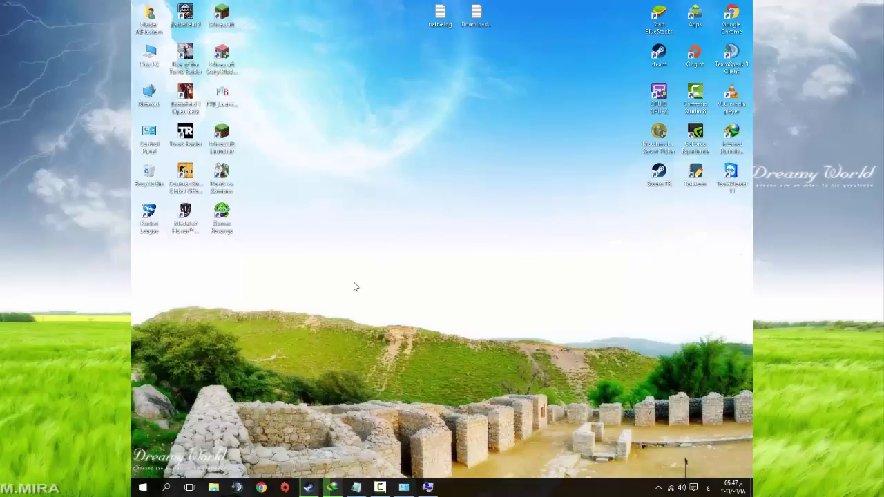
pyautogui.moveTo(316, 282); pyautogui.dragTo(139, 28)
pyautogui.click(336, 143)
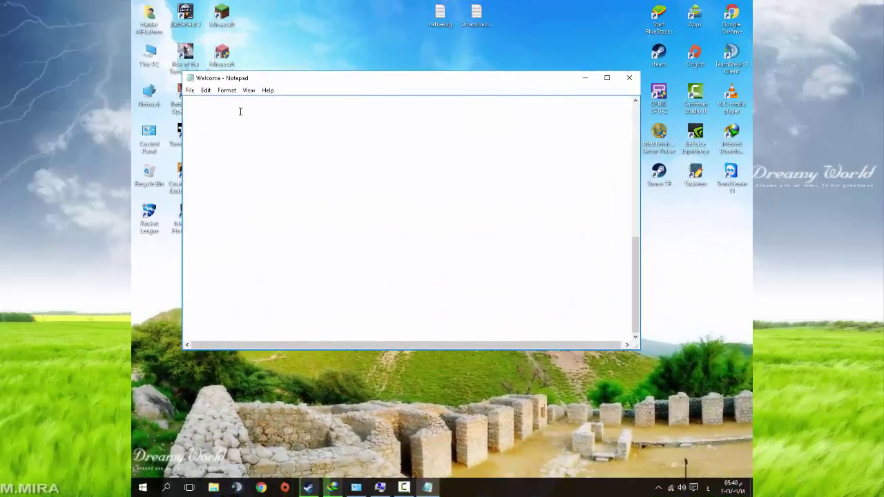
# In the Notepad note, write "واذا كنت تريد ارجاعه كما هو عليهة فقط قم بالتاشير على هذه العبارة وعمل ابلاي"
pyautogui.write('اذا كنت تريد ارجاع')
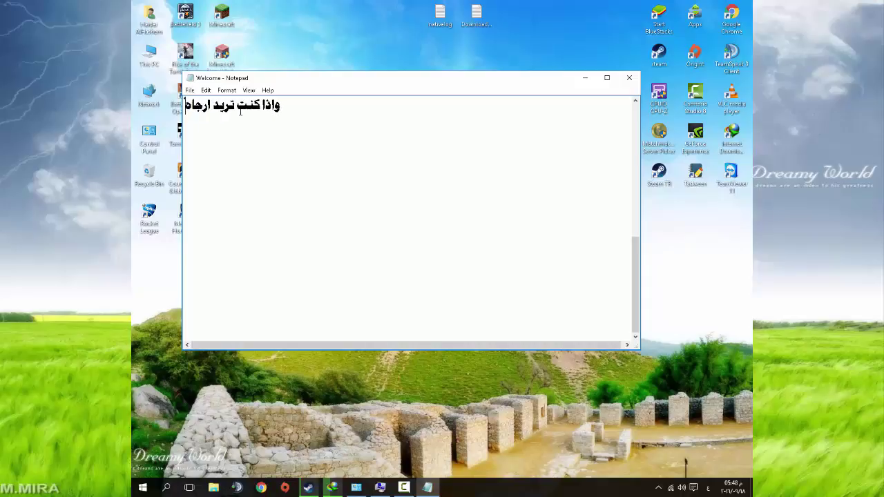
pyautogui.press('BackSpace')
pyautogui.write('عه')
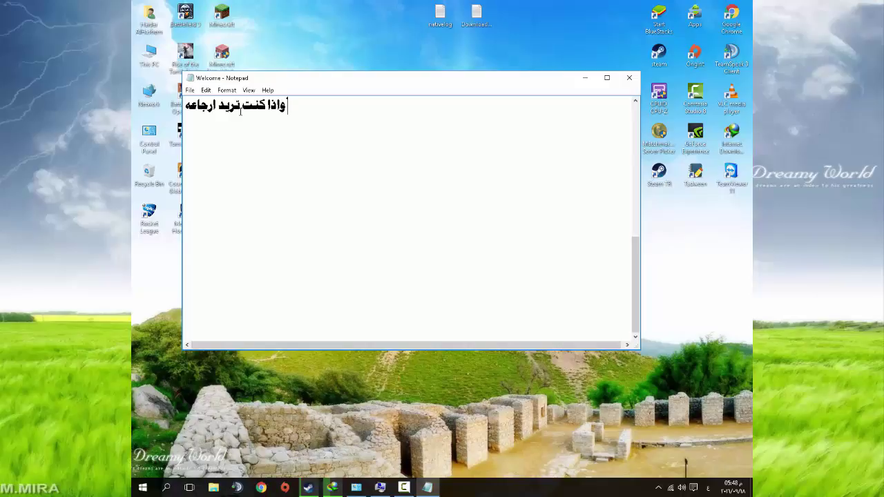
pyautogui.write(' كما هو')
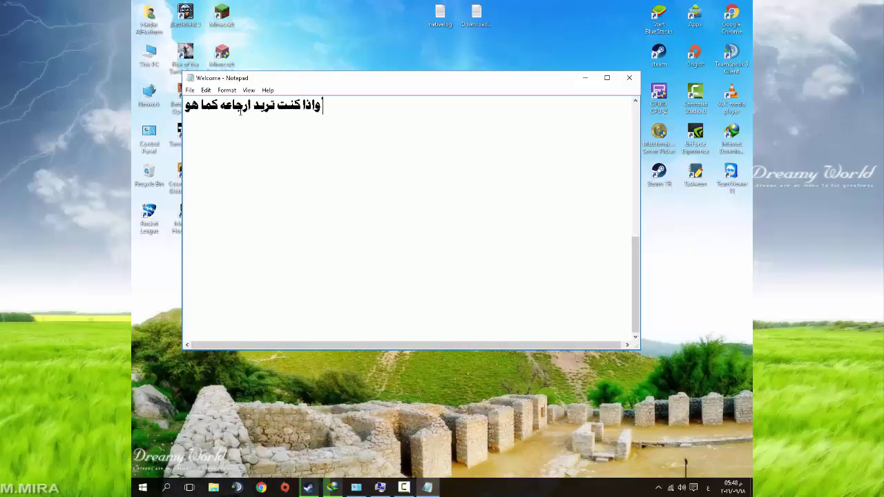
pyautogui.write(' عليه فقط')
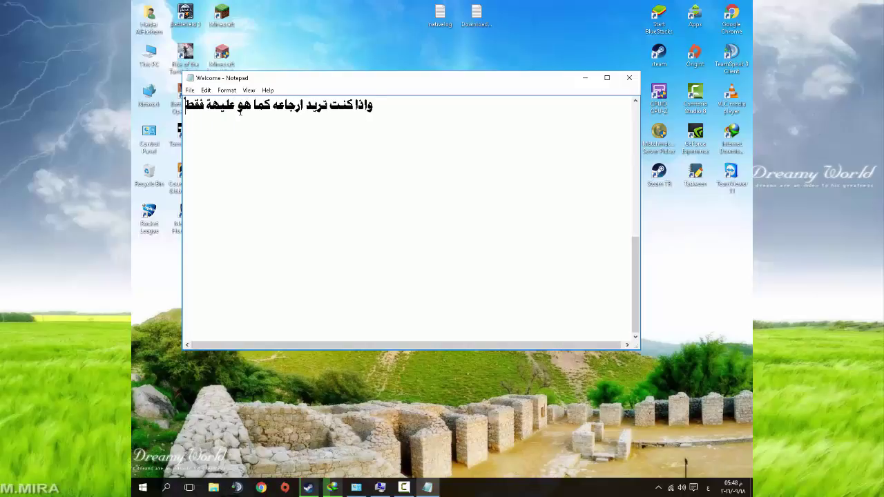
pyautogui.write(' قم با')
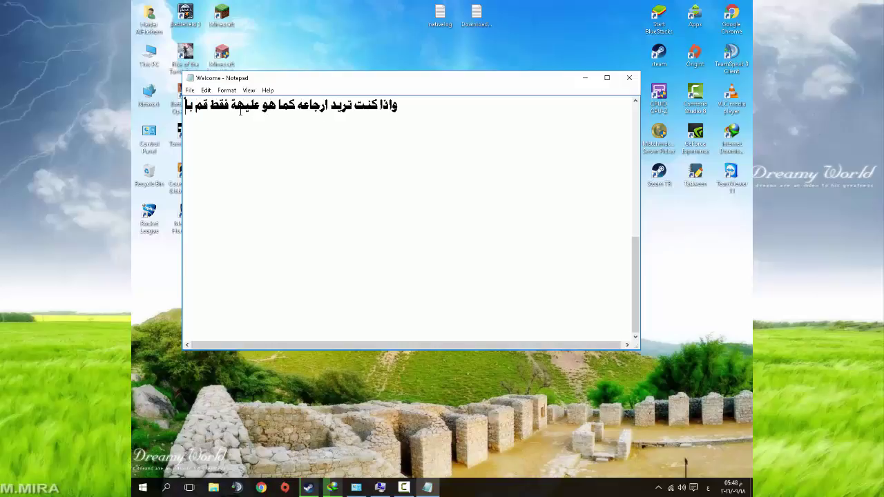
pyautogui.write('لتاشي')
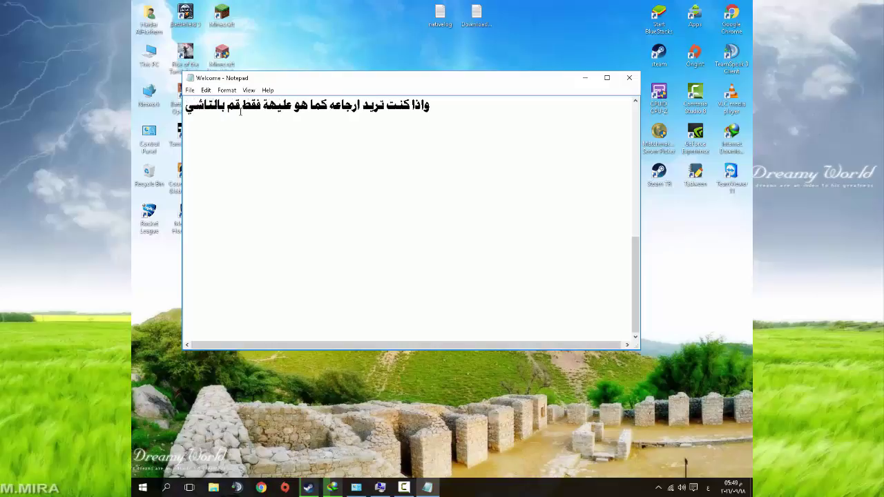
pyautogui.write('ر على هذا')
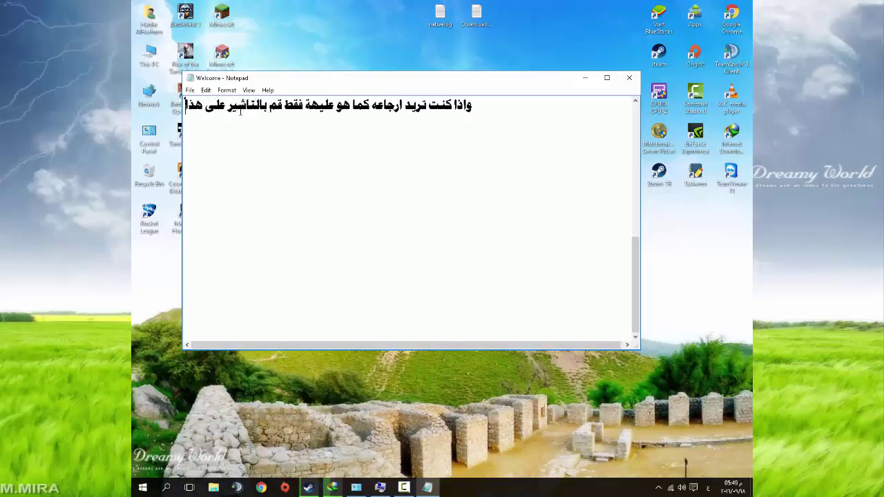
pyautogui.press('BackSpace')
pyautogui.write('ه ال')
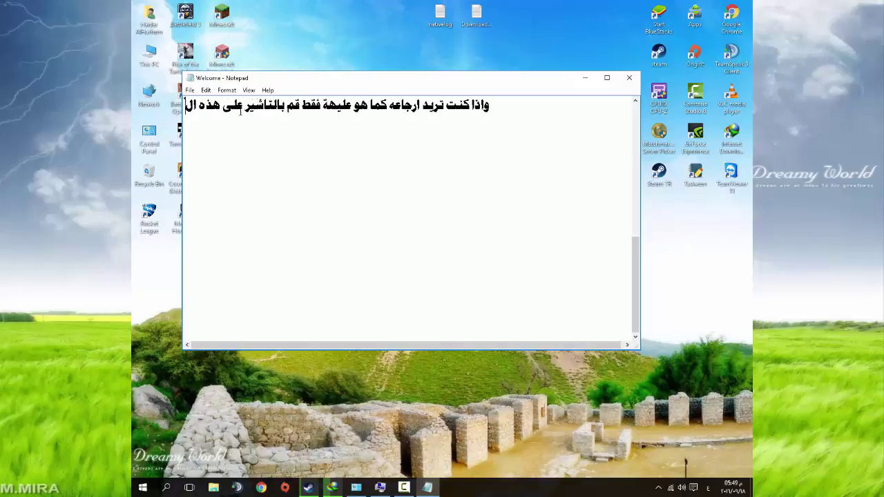
pyautogui.write('عبارة وعم')
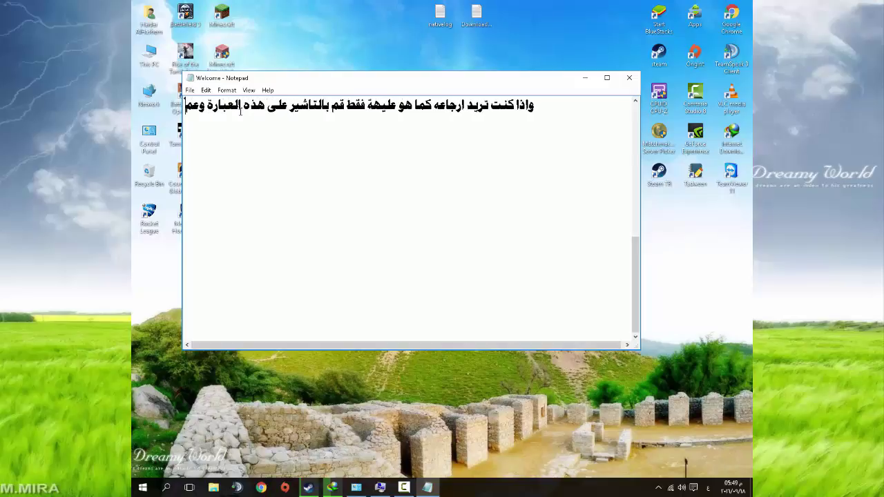
pyautogui.write('ل ابلاي')
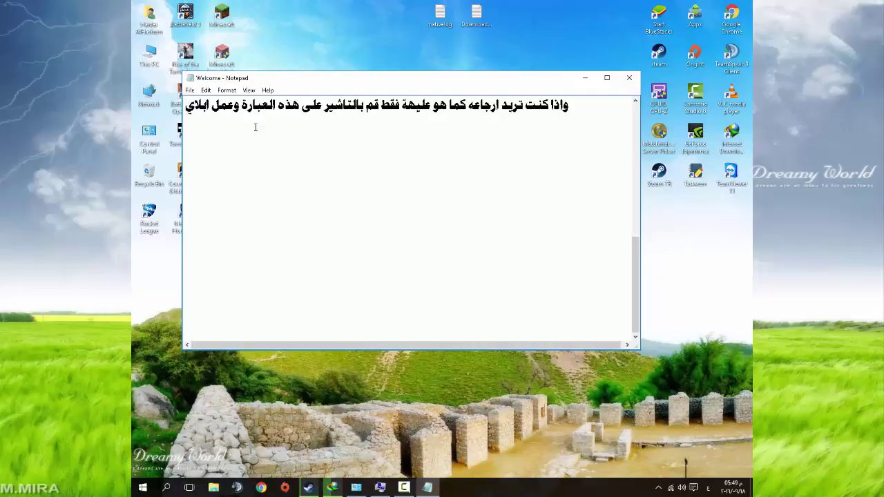
# In the Performance Options of System Properties, apply "Let Windows choose what's best for my computer" and close the dialog
pyautogui.click(357, 488)
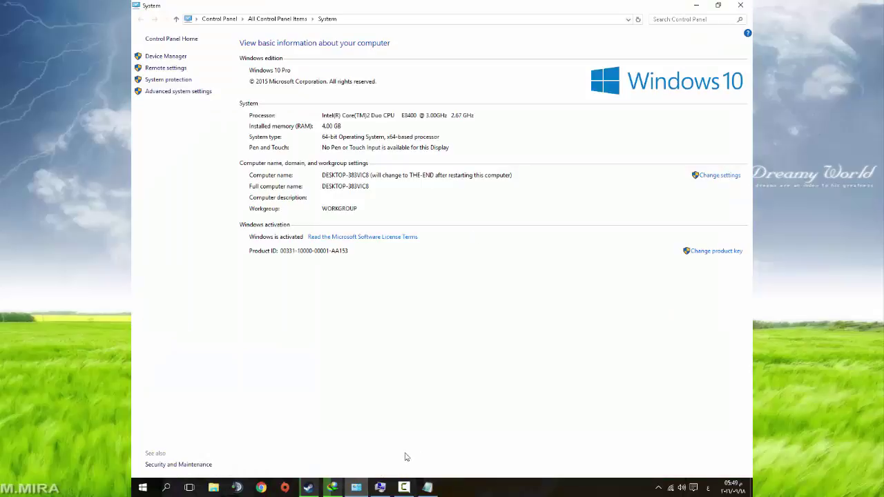
pyautogui.click(380, 487)
pyautogui.click(384, 166)
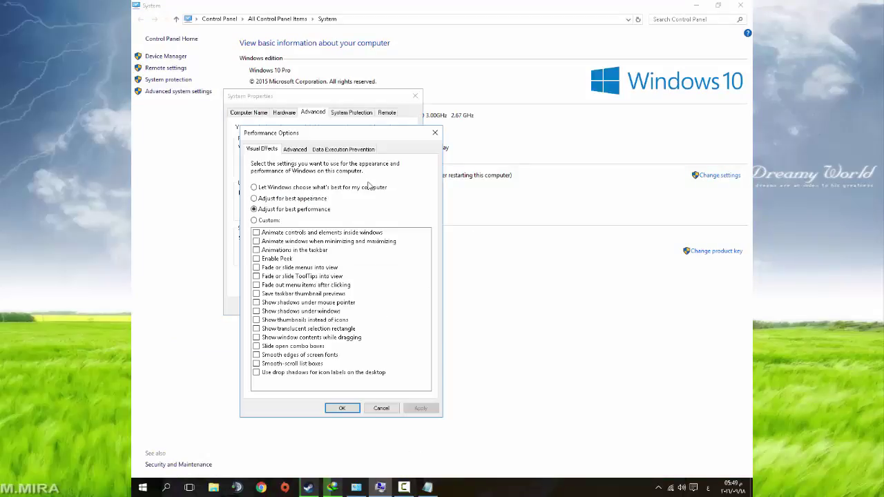
pyautogui.click(315, 190)
pyautogui.click(420, 408)
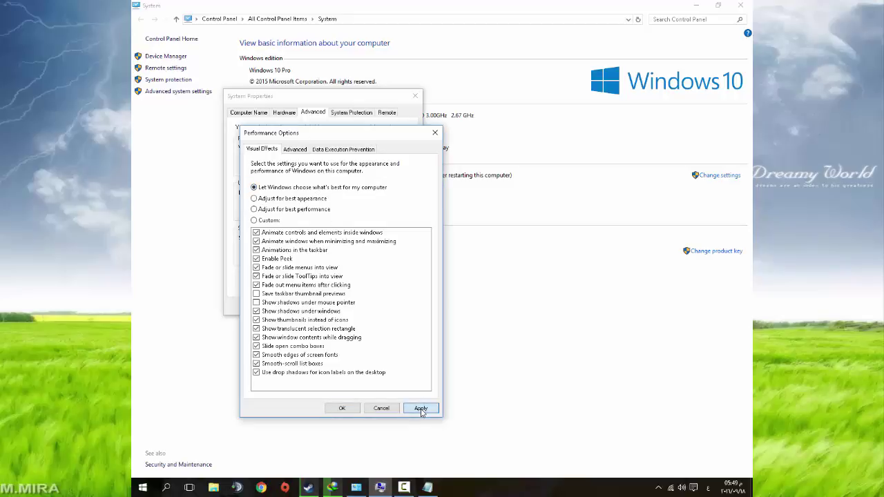
pyautogui.click(342, 409)
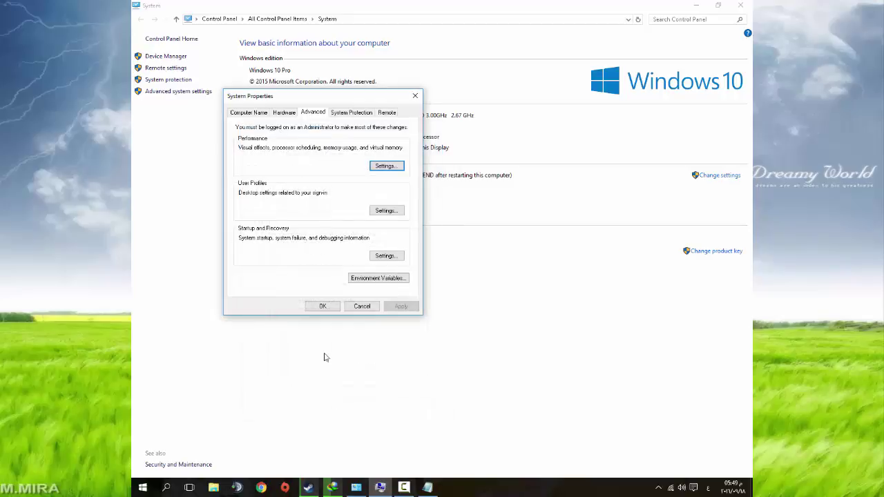
# Close System Properties and the System window, and write "اذا كنت تملك ذاكرة وصول عشوائي قليلة المساحة" in the Notepad note
pyautogui.click(316, 306)
pyautogui.click(740, 6)
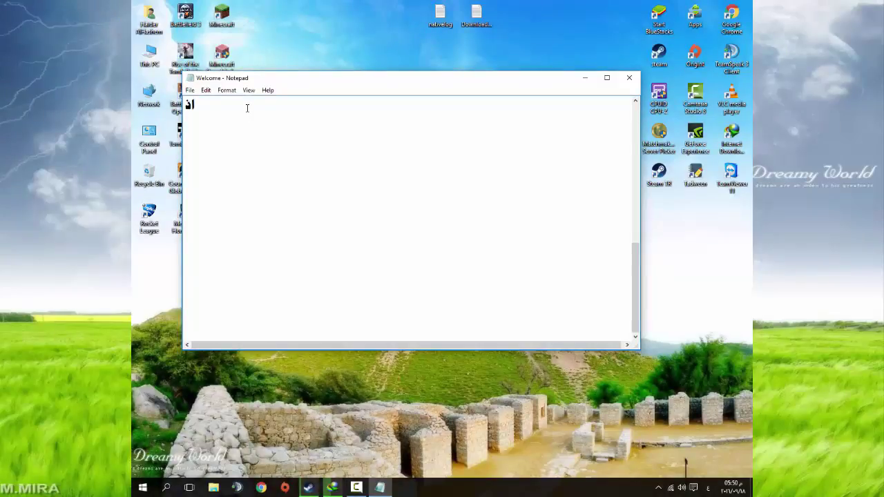
pyautogui.write('ت تملك ذ')
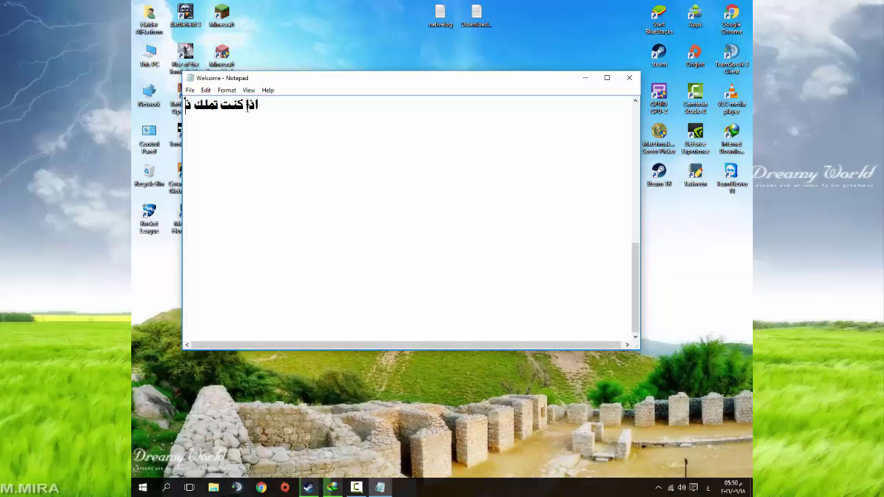
pyautogui.write('اكرة')
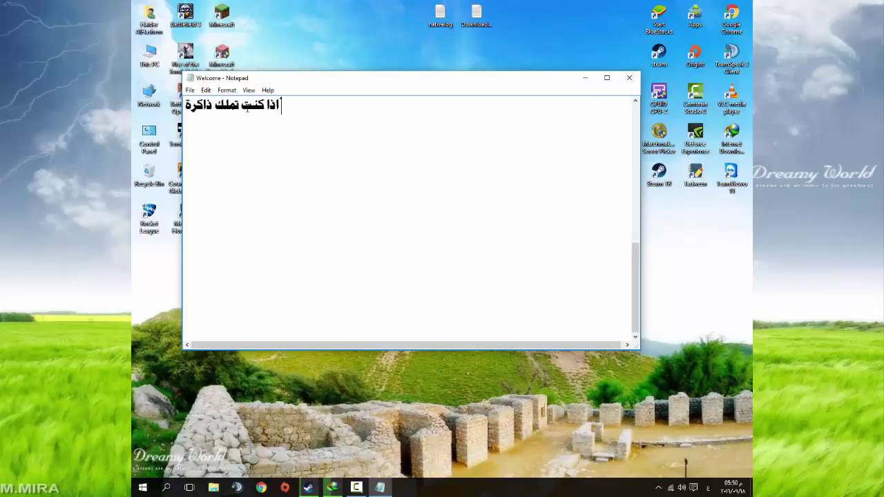
pyautogui.write(' وصول عشوا')
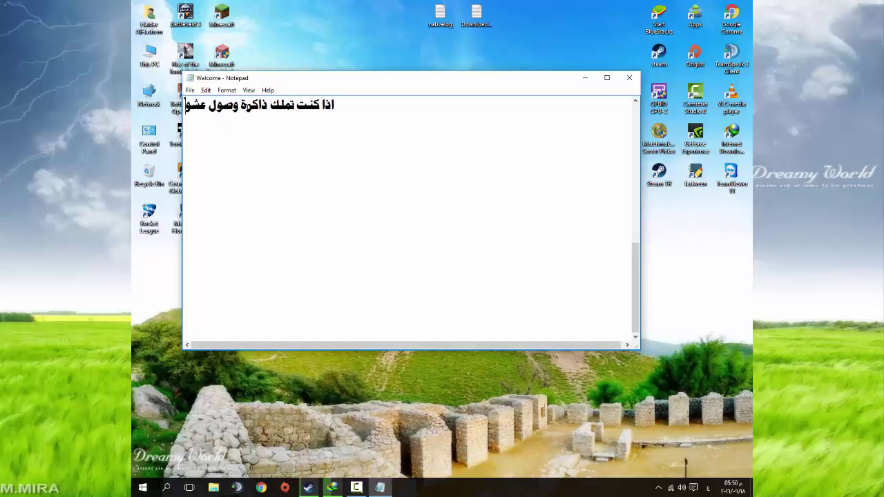
pyautogui.write('ئي')
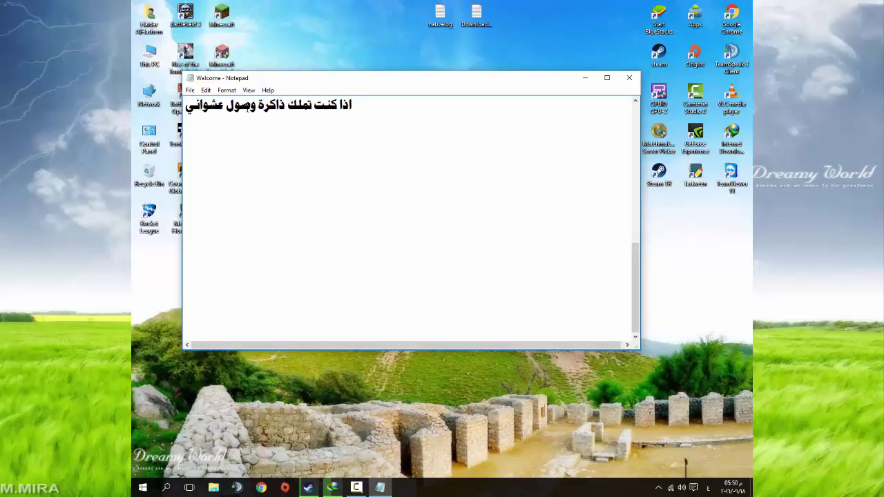
pyautogui.write(' قليلة ال')
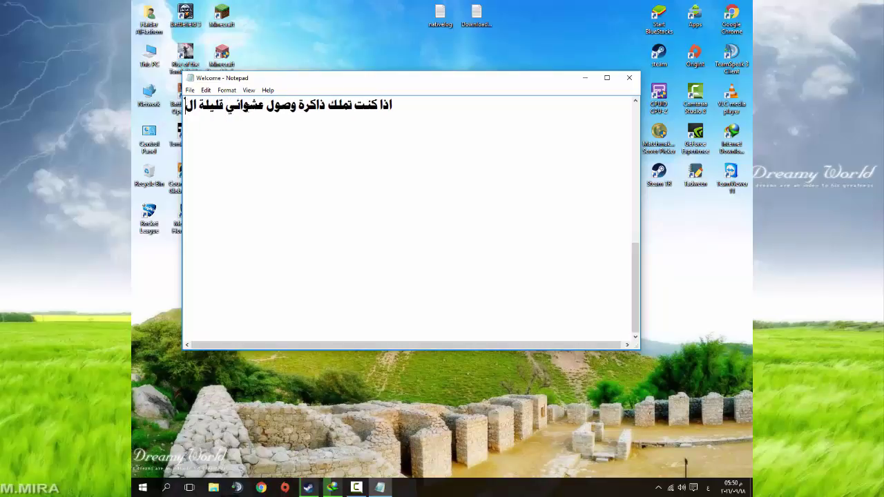
pyautogui.write('مساحة')
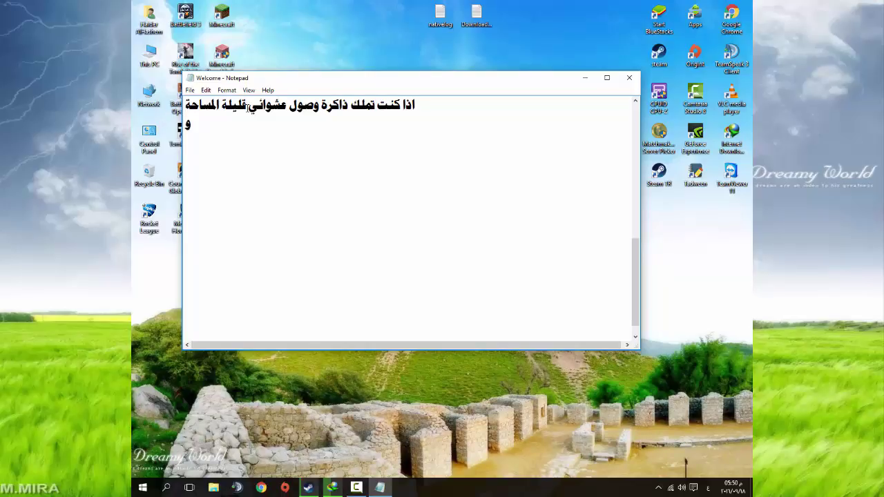
# Add a second line to the note reading "وكنت في نفس الوقت تملك مساحة فارغة من رصك الصلب فيمكن استغلال هذه المساحة"
pyautogui.write('نفس الوقت تملك')
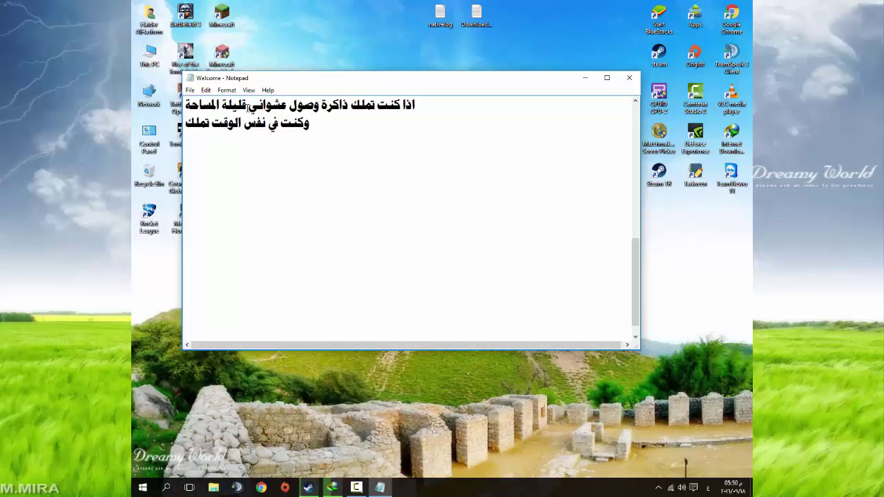
pyautogui.write(' مساحة')
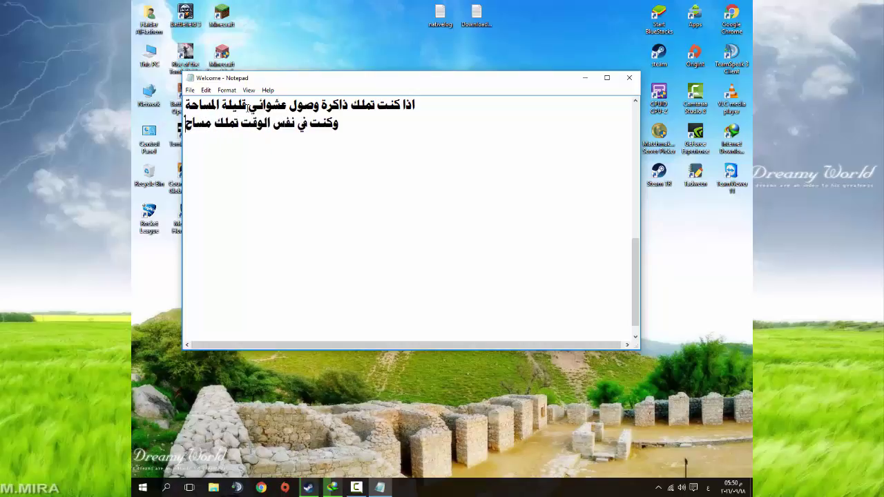
pyautogui.write(' فار')
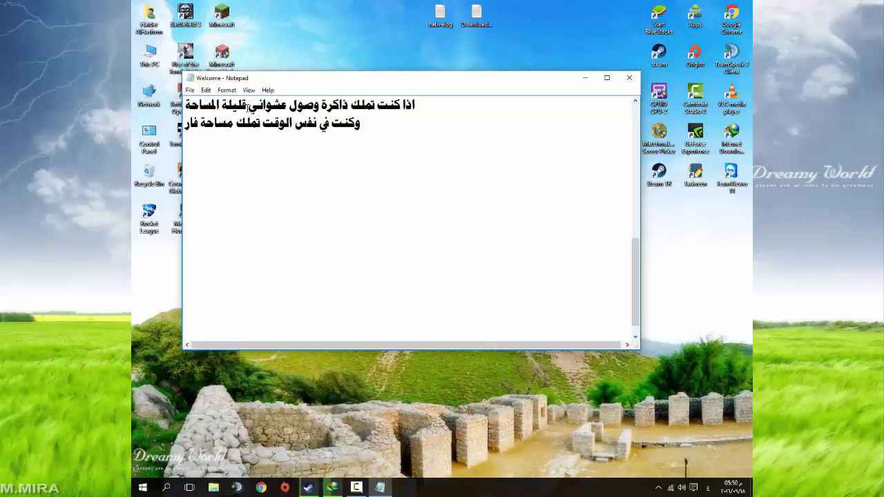
pyautogui.write('غة من ر')
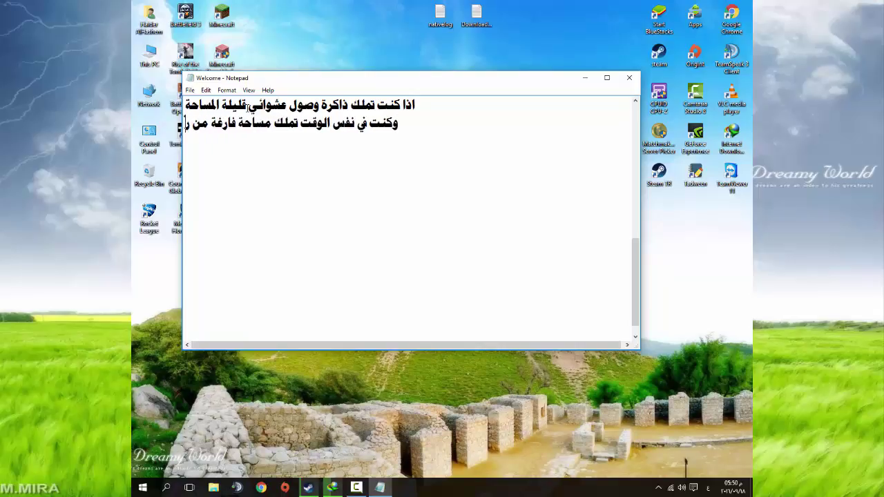
pyautogui.write('صك الصب')
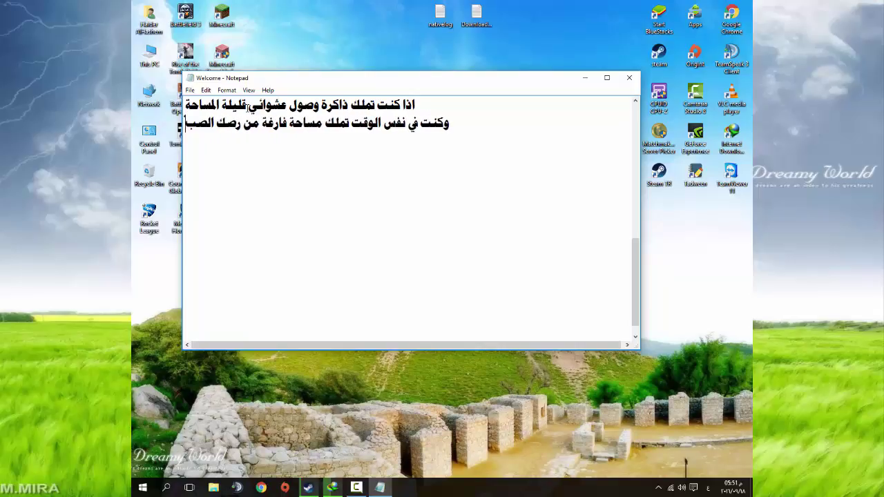
pyautogui.press('BackSpace')
pyautogui.write('لب فيمك')
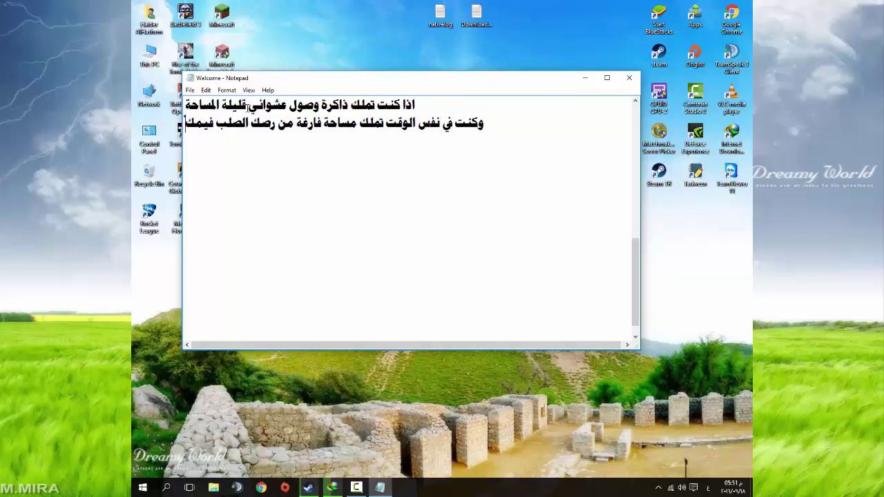
pyautogui.write('ن اس')
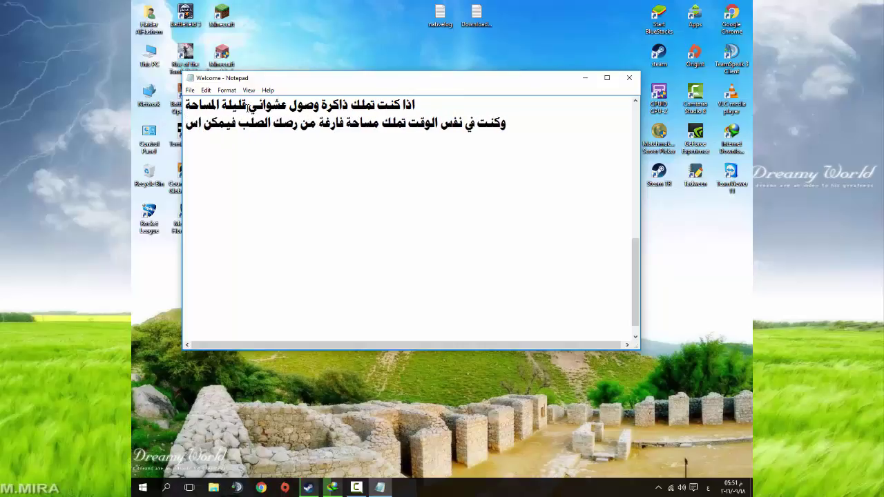
pyautogui.write('تغلال')
pyautogui.write(' هذه الم')
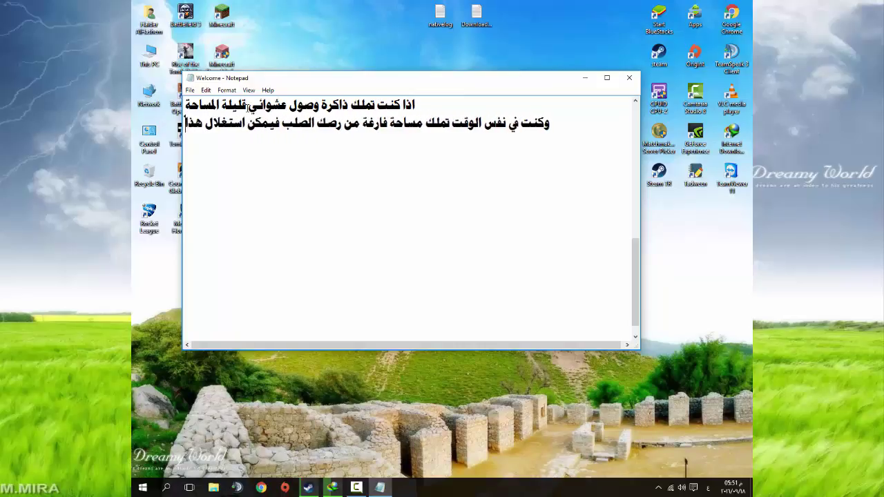
pyautogui.write('ساحة')
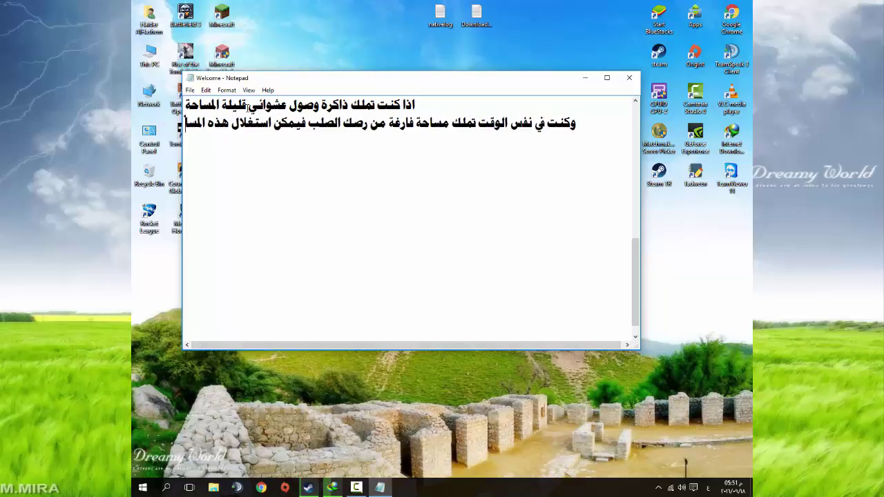
pyautogui.press('Return')
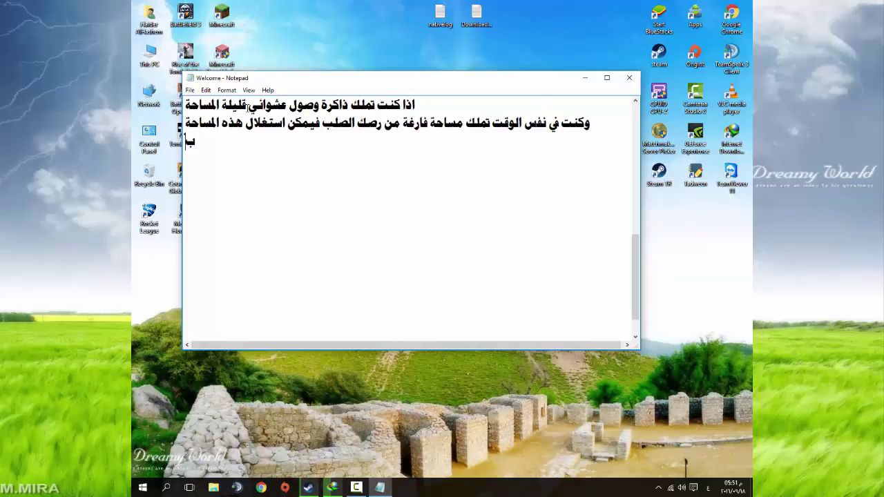
# Continue the note with the lines "بعملها كذاكرة افتراضية يستعملها النظام عند الحاج" and "بهذه الطريقة"
pyautogui.write('بعملها كذاكرة')
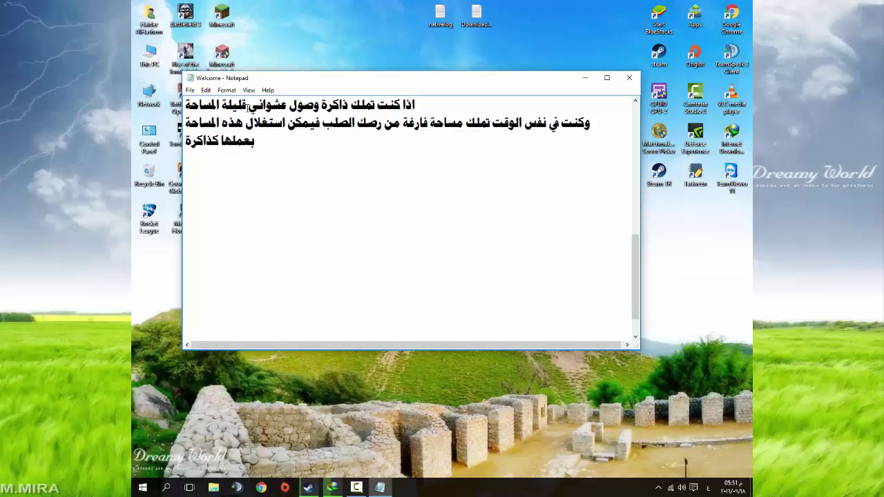
pyautogui.write(' افترا')
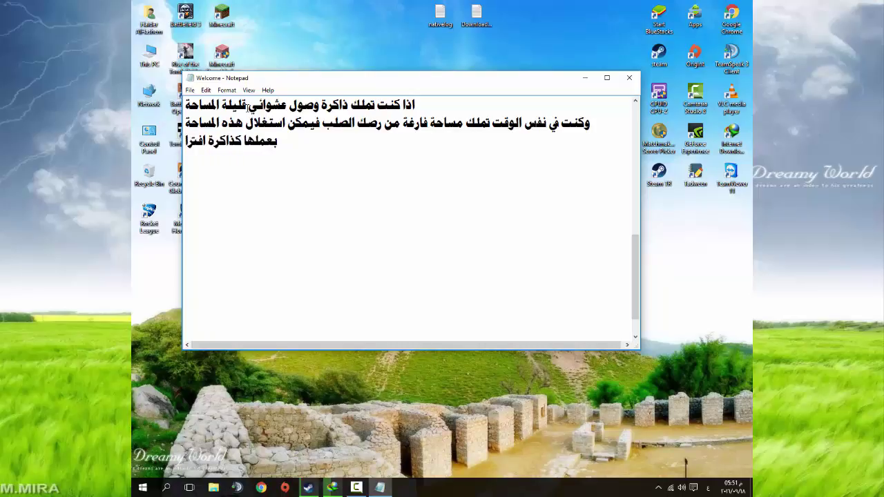
pyautogui.write('ضية يست')
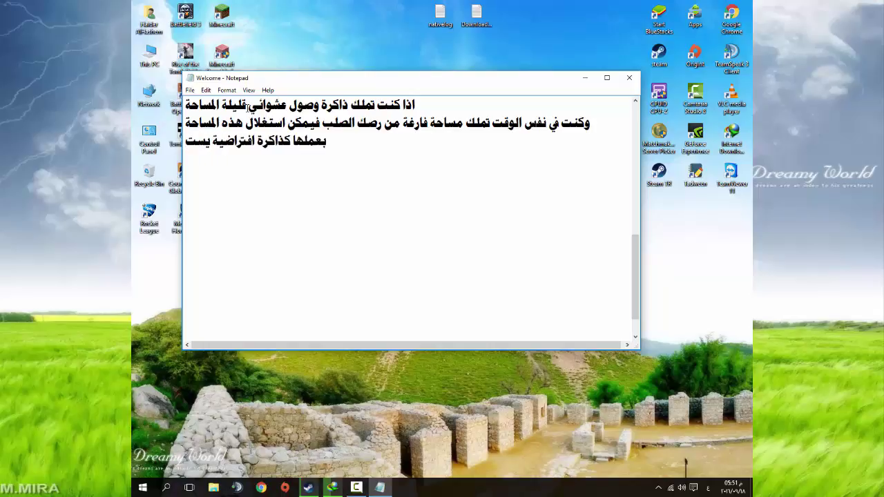
pyautogui.write('عملها الن')
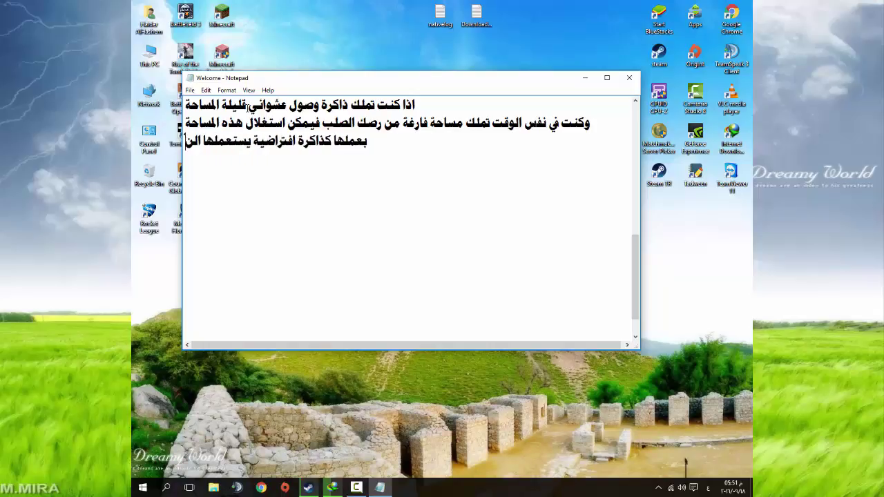
pyautogui.write('ظام ا')
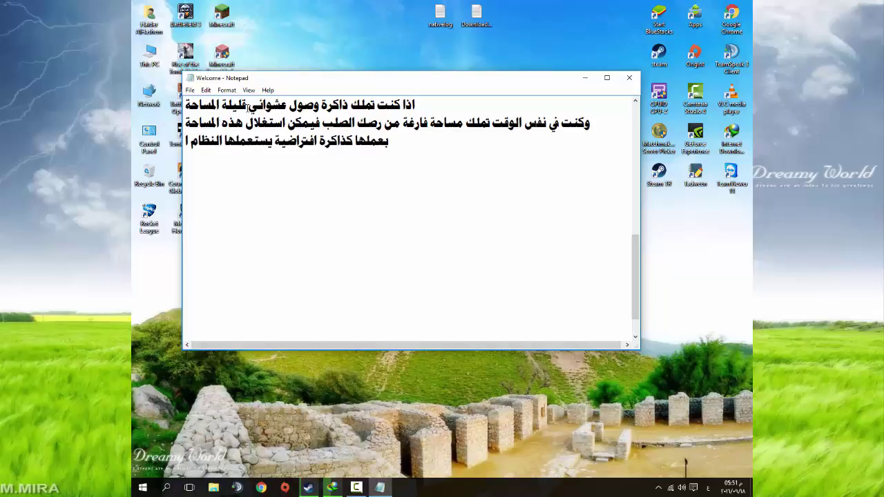
pyautogui.write('عند ')
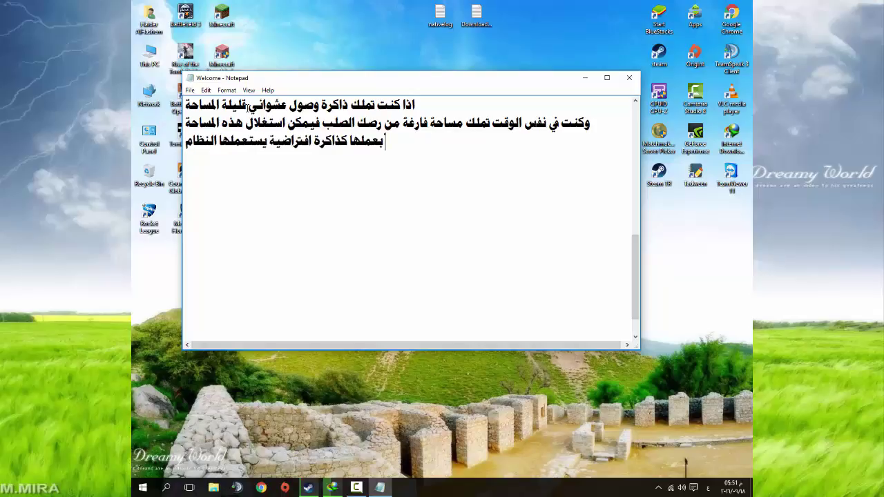
pyautogui.write('الحاج')
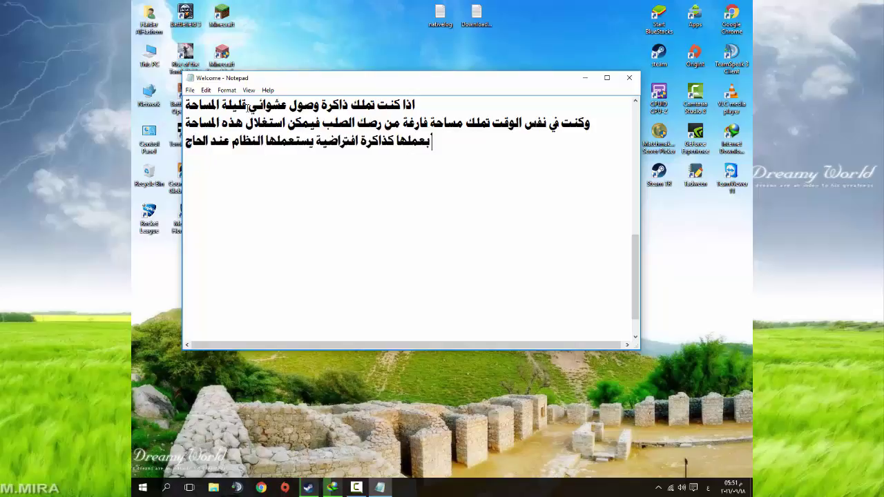
pyautogui.press('Return')
pyautogui.write('بهذه الطري')
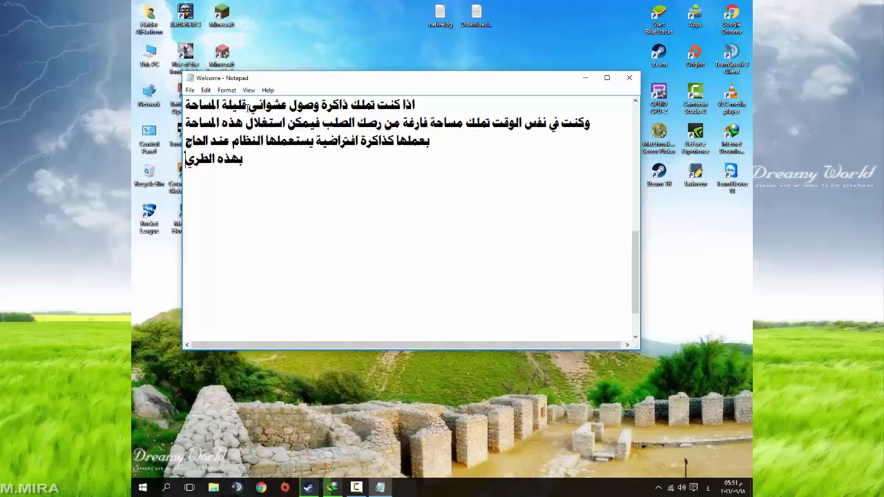
pyautogui.write('قة')
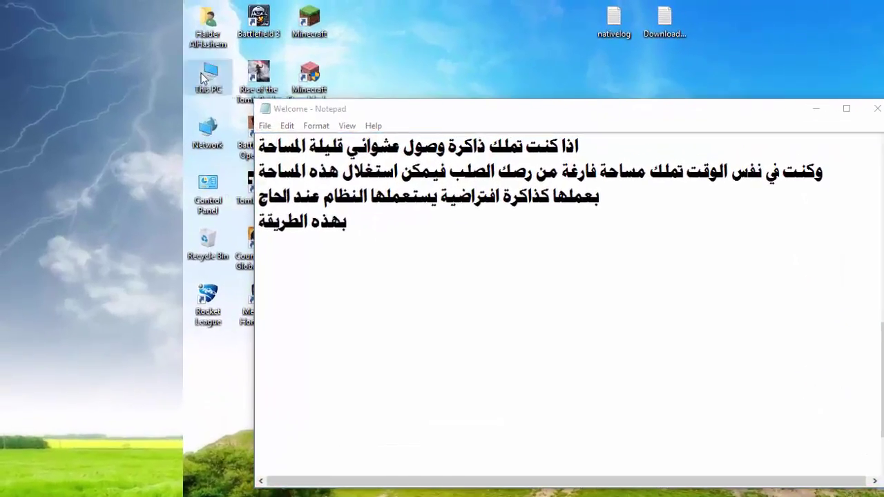
# Open the Virtual Memory settings from the advanced Performance Options in this computer's system properties
pyautogui.rightClick(151, 54)
pyautogui.click(178, 167)
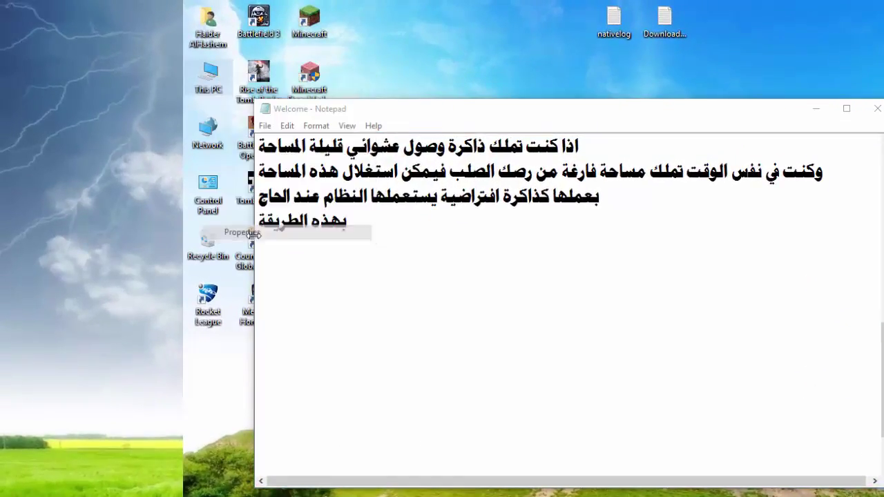
pyautogui.click(242, 128)
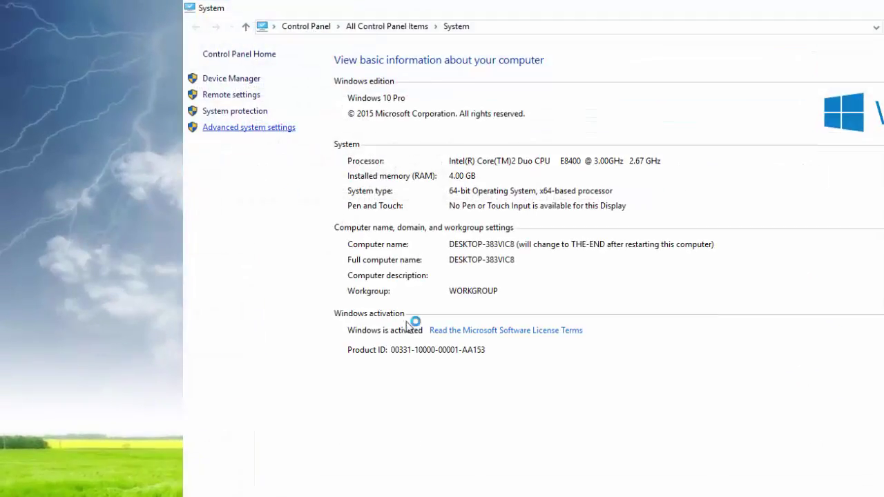
pyautogui.click(441, 123)
pyautogui.click(412, 124)
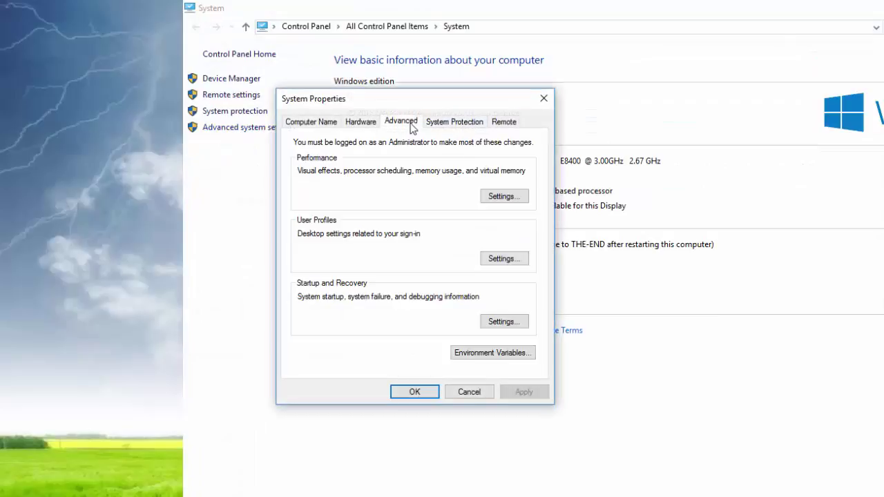
pyautogui.click(504, 196)
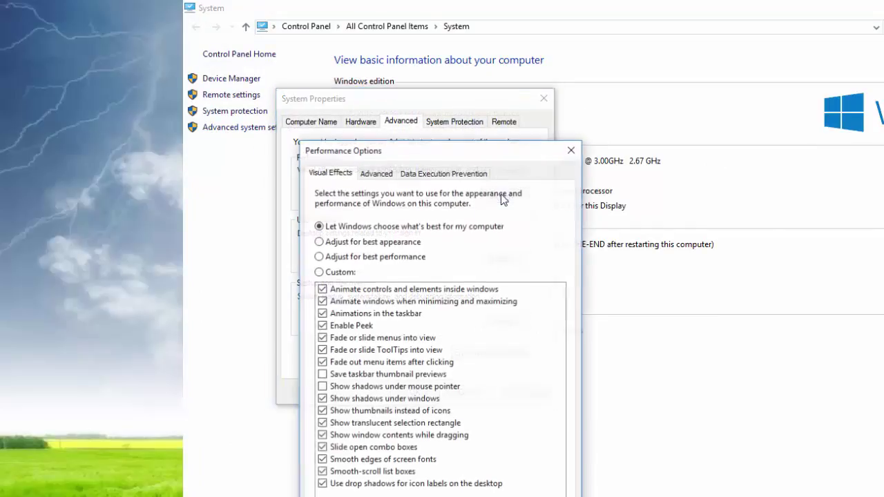
pyautogui.click(376, 175)
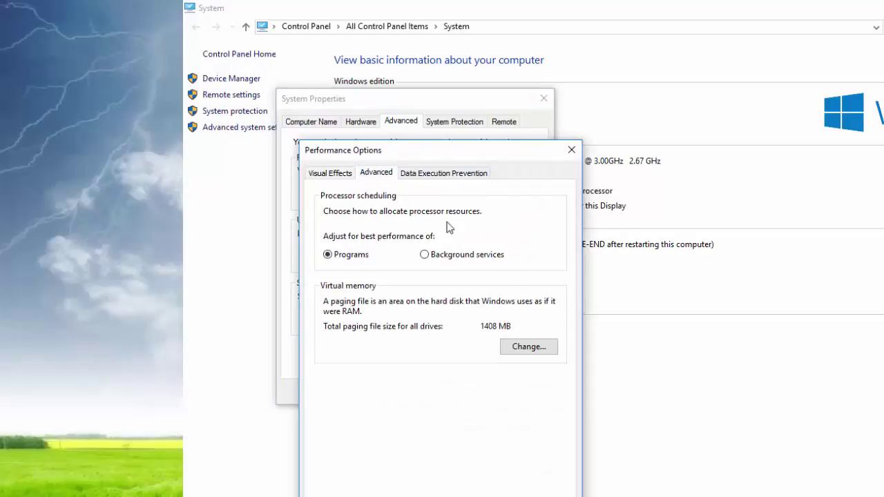
pyautogui.click(503, 348)
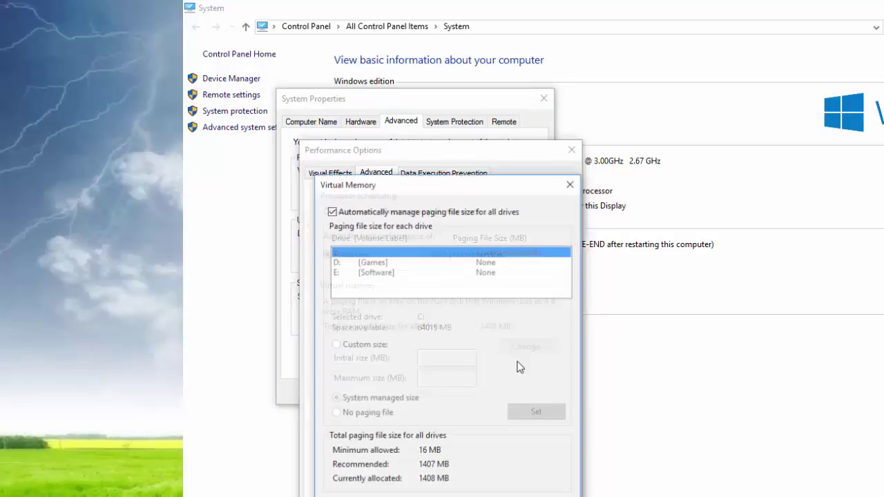
# Turn off automatic paging file management for all drives and select drive E: [Software] as the paging file drive
pyautogui.click(341, 213)
pyautogui.click(380, 262)
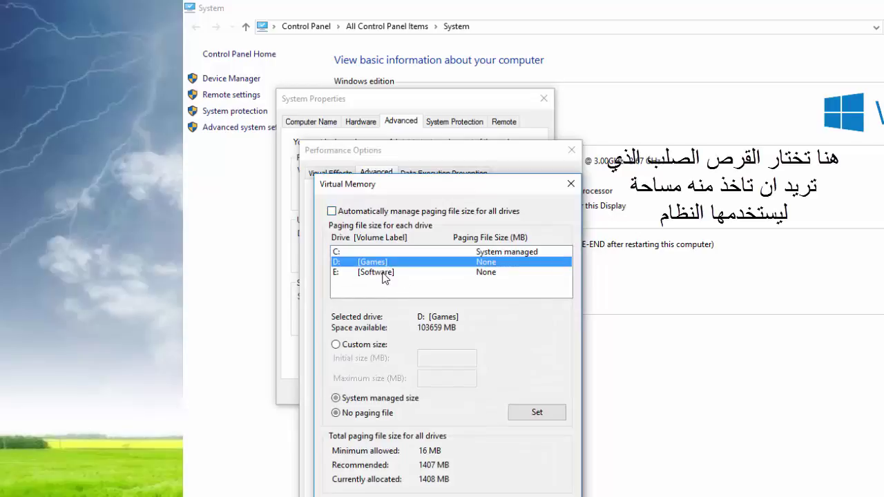
pyautogui.click(384, 273)
pyautogui.click(384, 252)
pyautogui.click(384, 263)
pyautogui.click(385, 273)
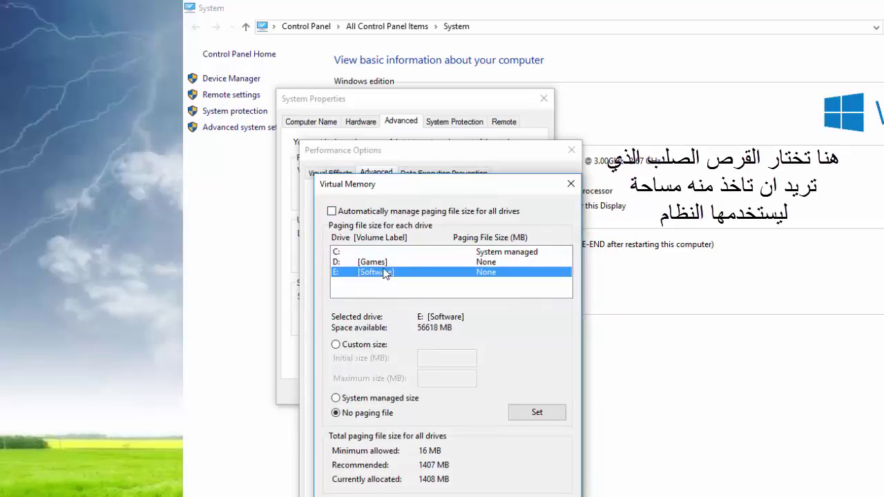
pyautogui.click(384, 262)
pyautogui.click(384, 252)
pyautogui.click(385, 272)
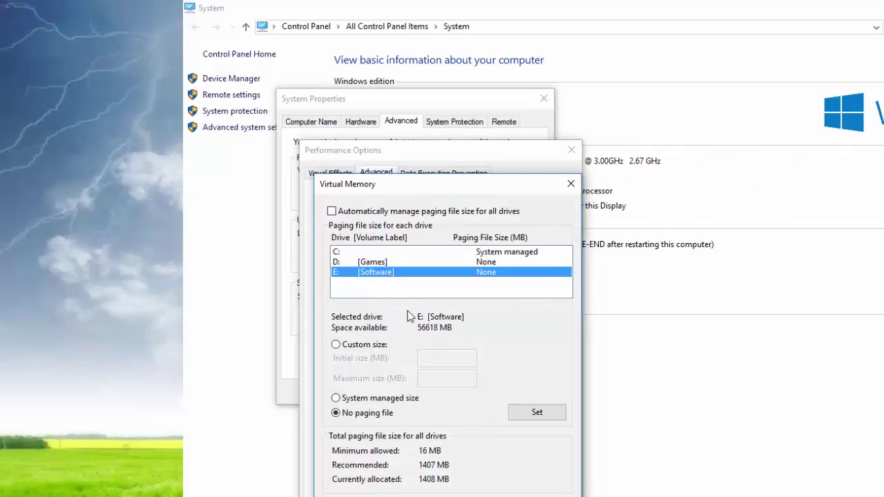
# Set a custom paging file size for drive E: with an initial size of 1000 MB and a maximum of 3000 MB
pyautogui.click(337, 345)
pyautogui.click(425, 358)
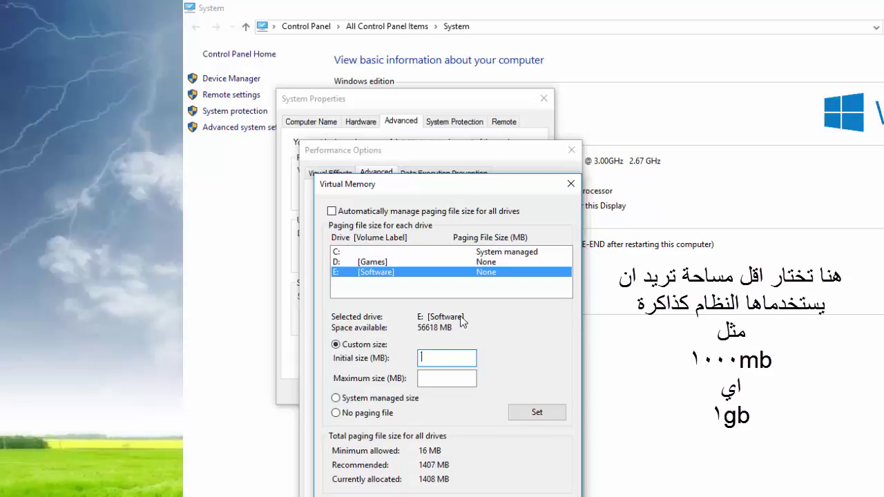
pyautogui.write('1')
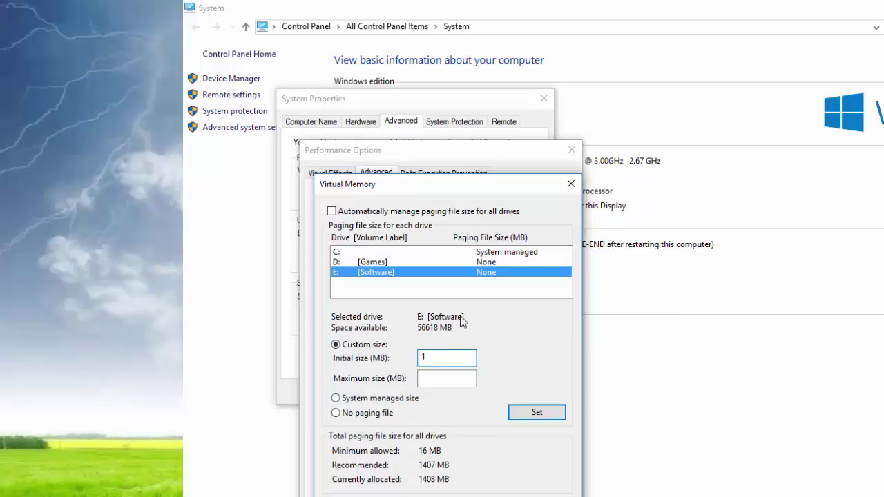
pyautogui.write('000')
pyautogui.click(447, 378)
pyautogui.write('3000')
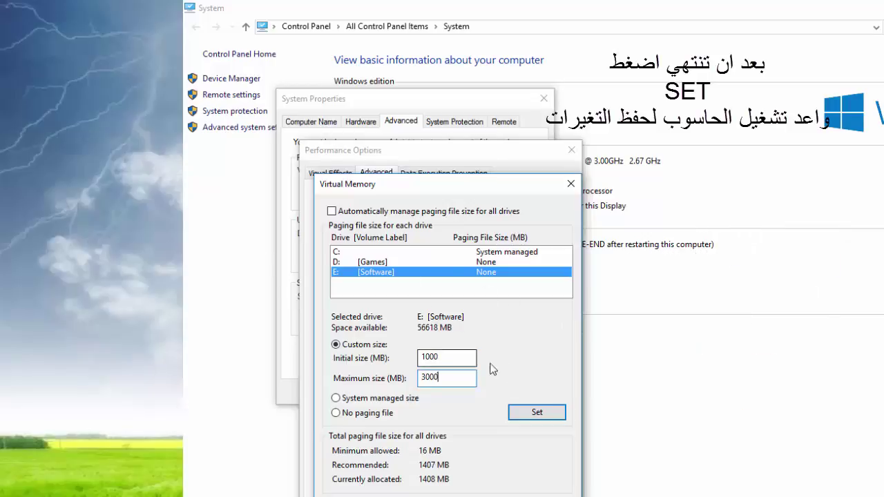
pyautogui.click(553, 419)
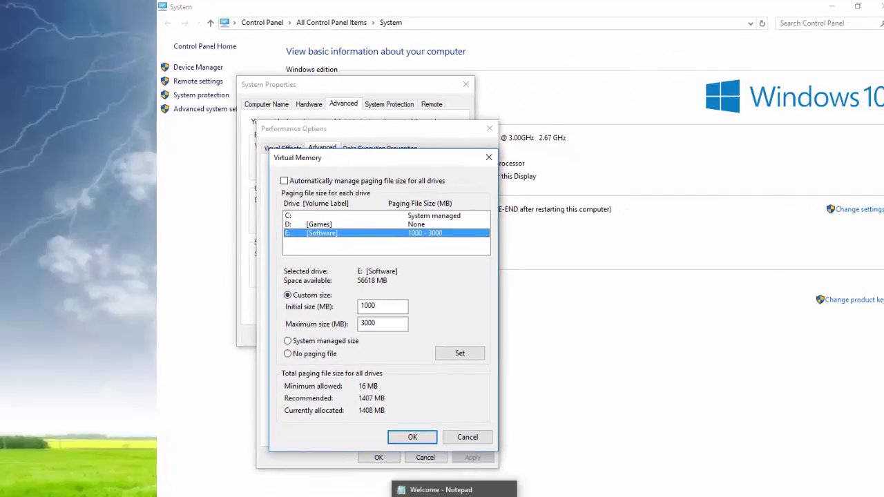
# Start a new line in the Welcome note, then confirm the virtual memory changes and acknowledge the restart notice
pyautogui.click(454, 489)
pyautogui.press('Return')
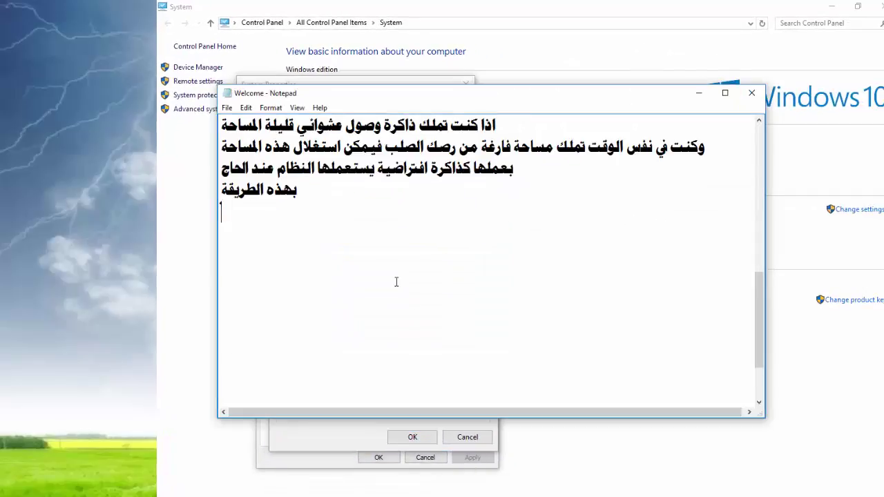
pyautogui.click(413, 438)
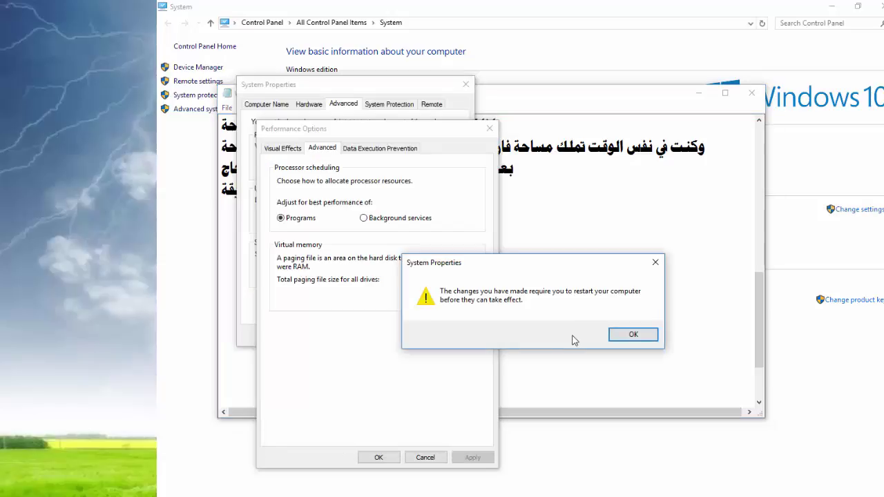
pyautogui.click(636, 335)
# Return to the Welcome note and write "بعد عمل هذه الطريقة" on the line below "بهذه الطريقة"
pyautogui.click(561, 234)
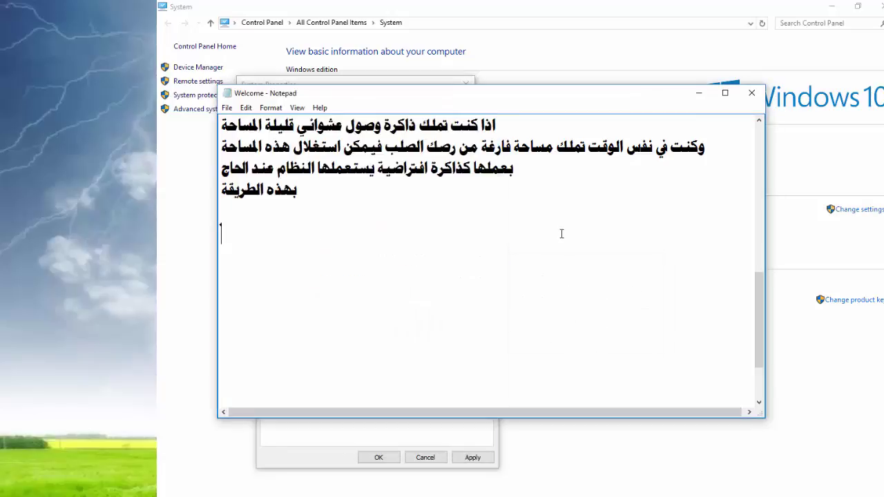
pyautogui.write('ب')
pyautogui.press('BackSpace')
pyautogui.press('BackSpace')
pyautogui.write('بعد ع')
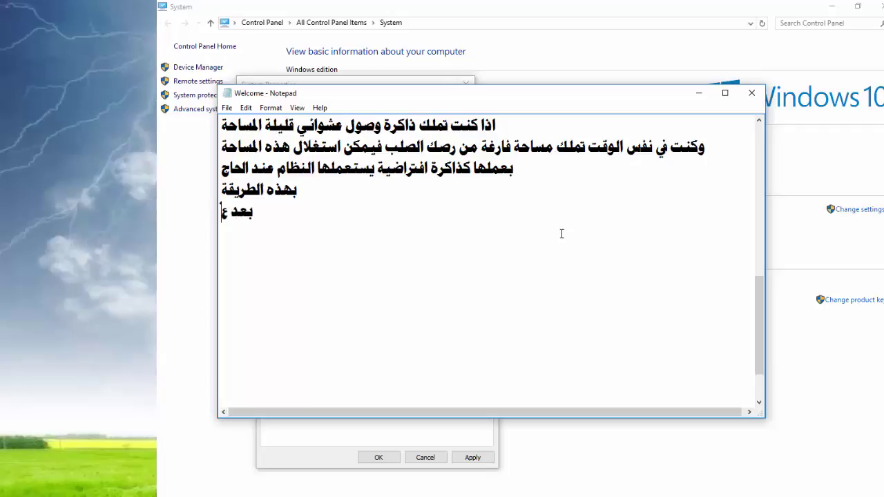
pyautogui.write('مل هذه')
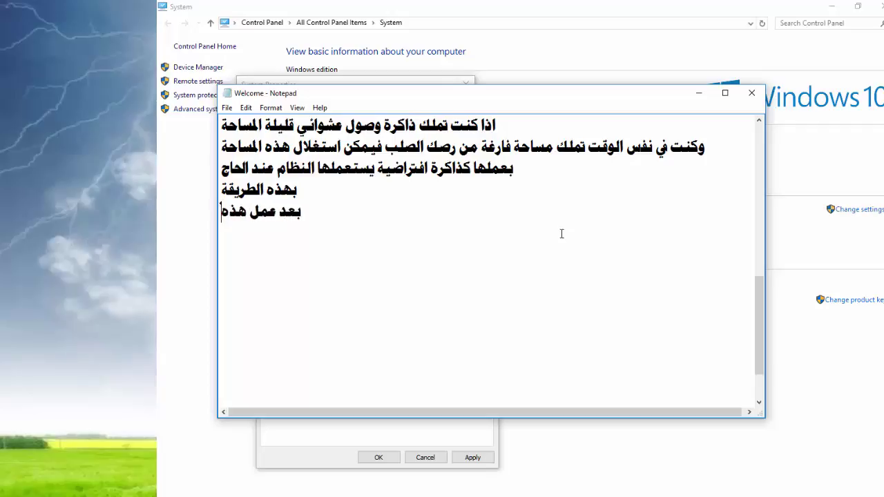
pyautogui.write(' الطريقة')
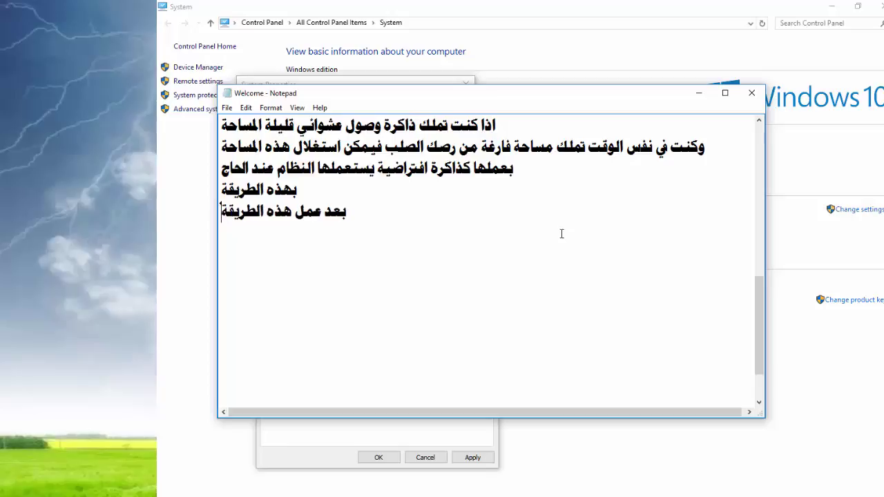
# Continue the note's last line with "واعادة تشغيل الحاسوب ستلاحظ ان المساحة التي حددتها"
pyautogui.write(' و')
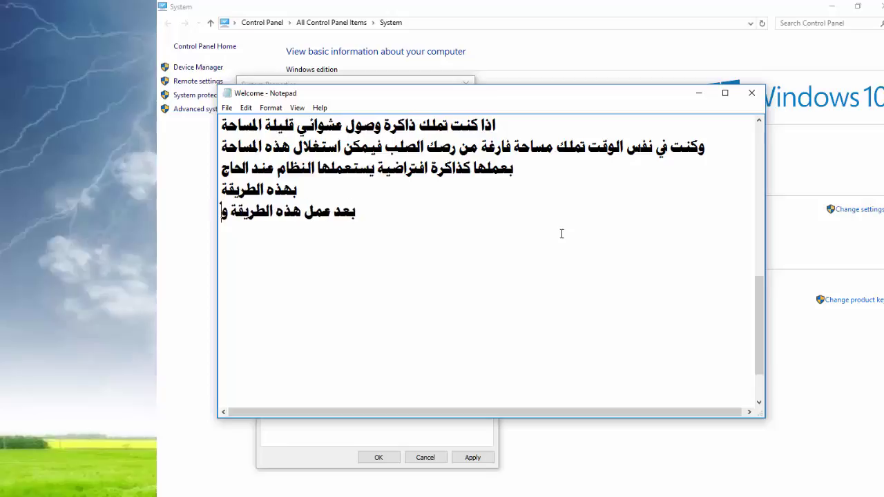
pyautogui.write('اعادة تشغيل ا')
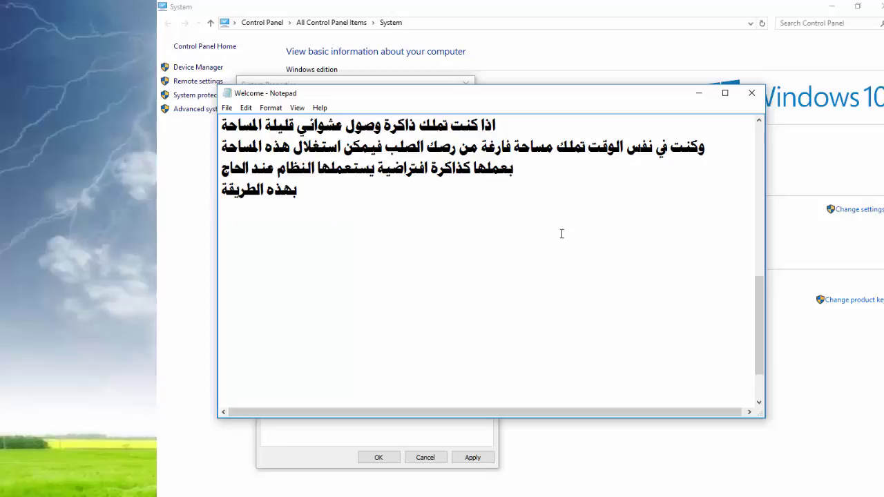
pyautogui.write('لح')
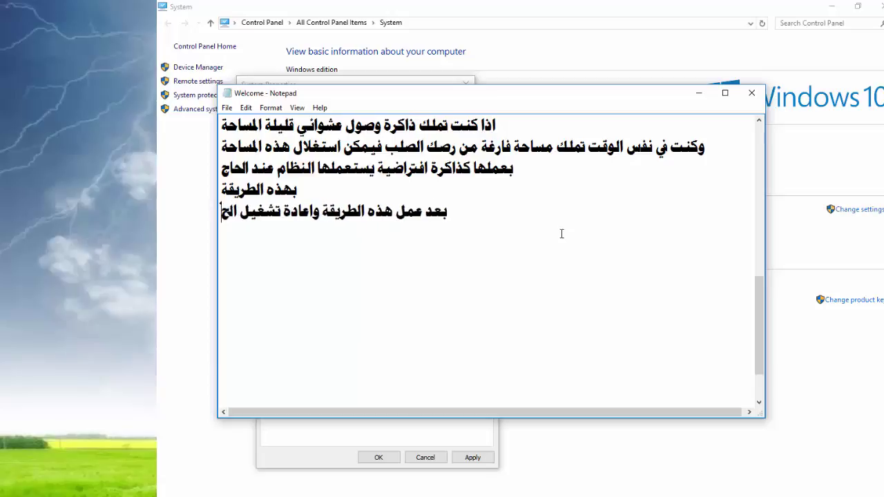
pyautogui.write('اسوب س')
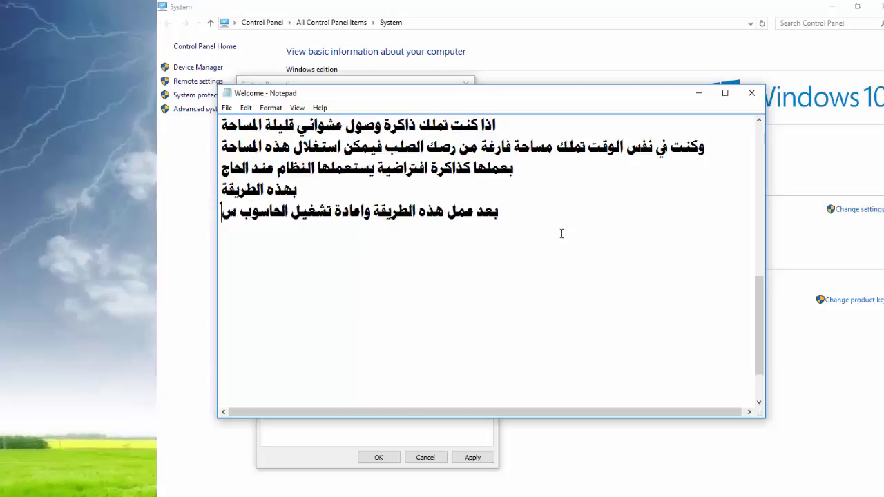
pyautogui.write('تلاحظ ا')
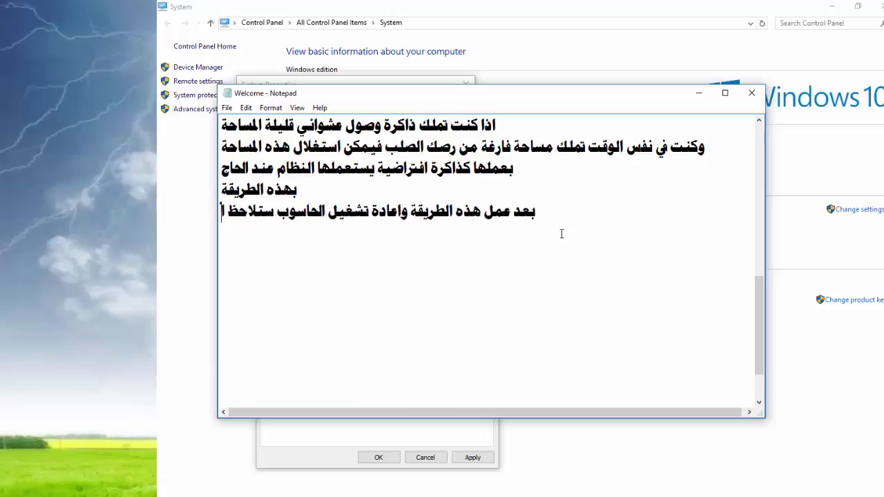
pyautogui.write('ن المساح')
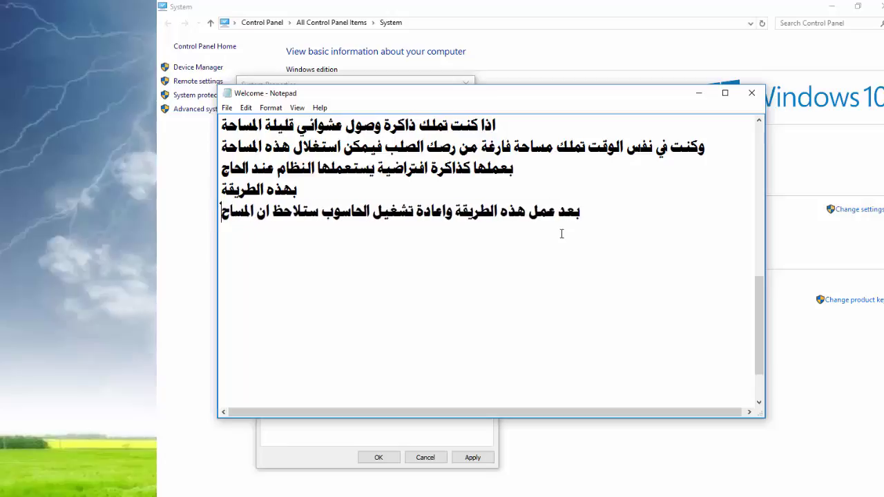
pyautogui.write('ة التي حددا')
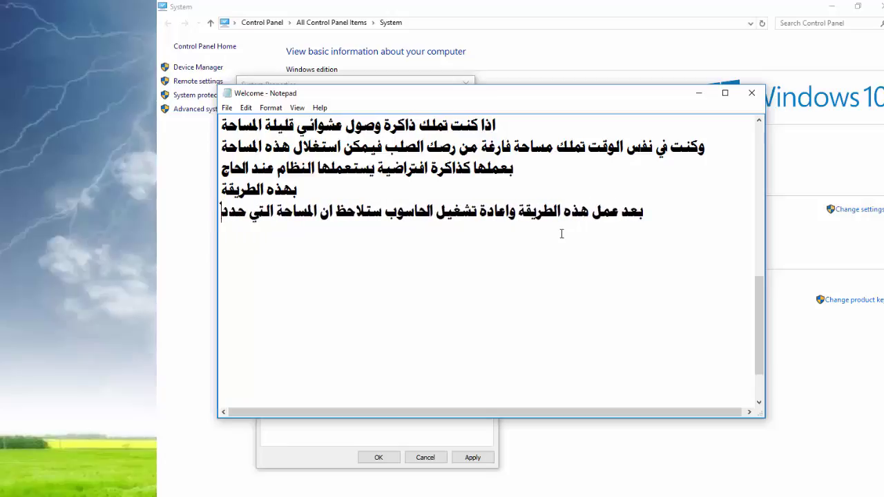
pyautogui.press('BackSpace')
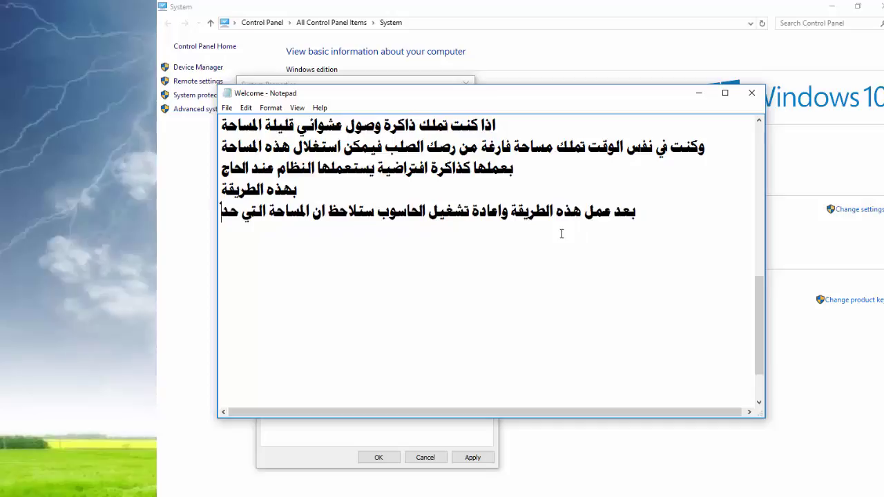
pyautogui.write('دتها سو')
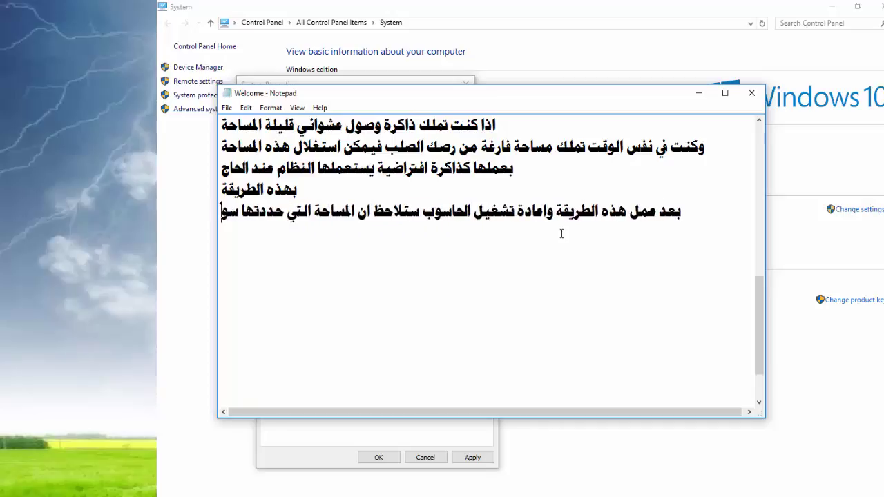
pyautogui.write('ف تش')
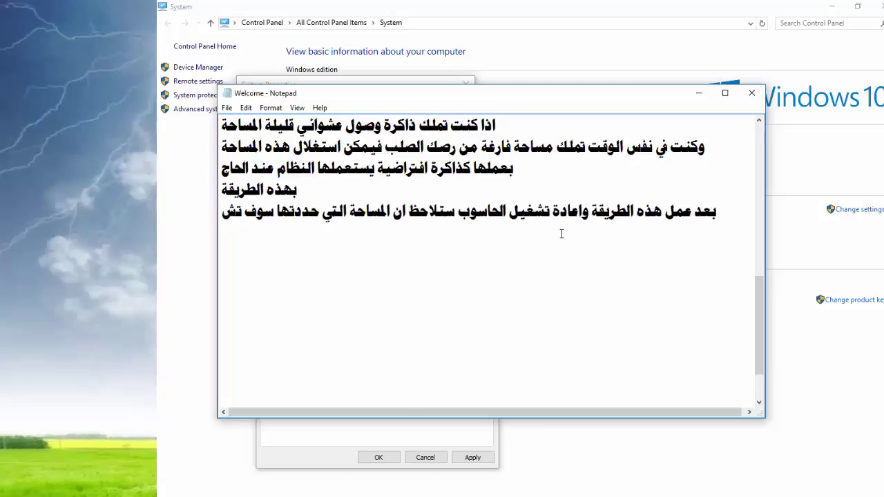
pyautogui.write('غر و')
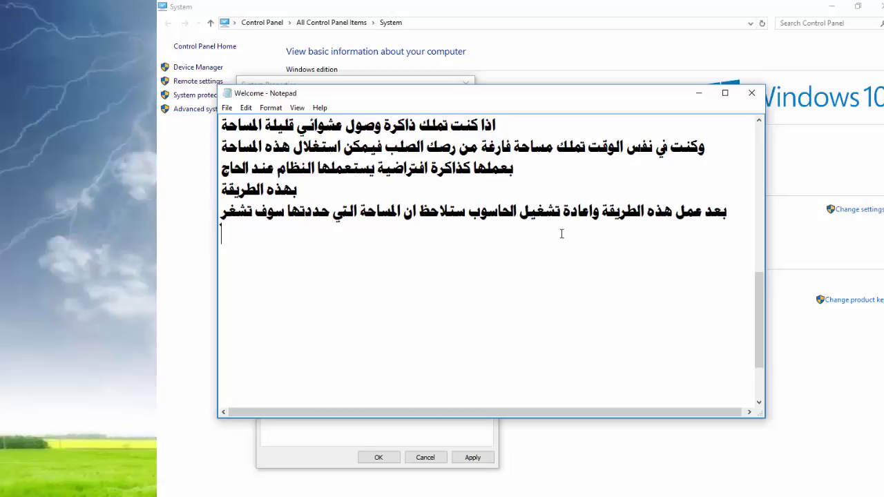
pyautogui.write('تلاحظ')
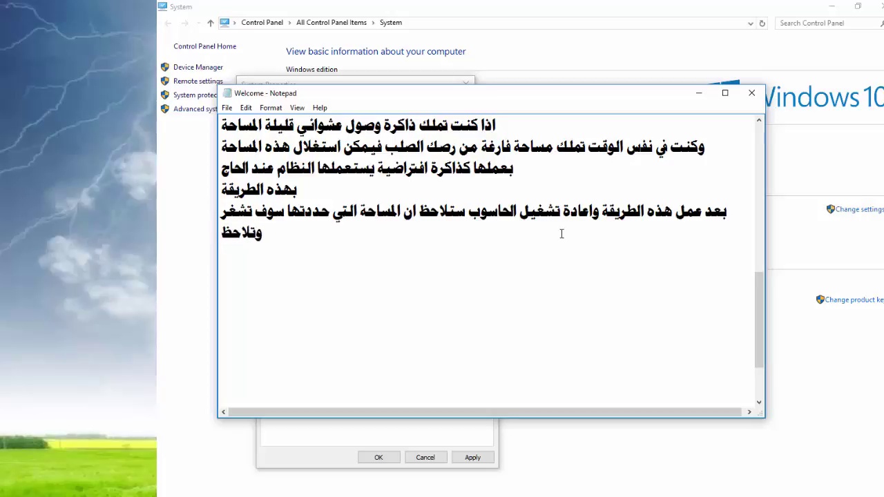
pyautogui.press('BackSpace')
pyautogui.press('BackSpace')
pyautogui.press('BackSpace')
pyautogui.press('BackSpace')
pyautogui.press('BackSpace')
pyautogui.press('BackSpace')
pyautogui.press('BackSpace')
pyautogui.press('BackSpace')
pyautogui.press('BackSpace')
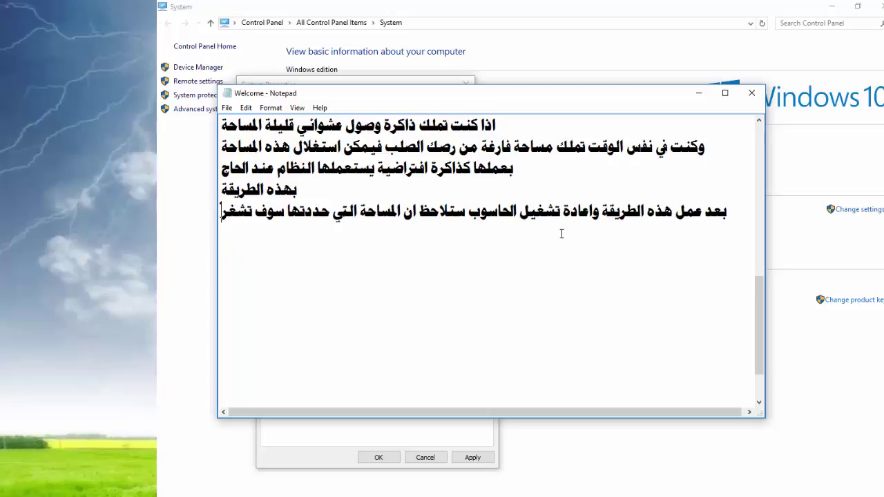
pyautogui.press('BackSpace')
pyautogui.press('BackSpace')
pyautogui.press('BackSpace')
pyautogui.press('BackSpace')
pyautogui.press('BackSpace')
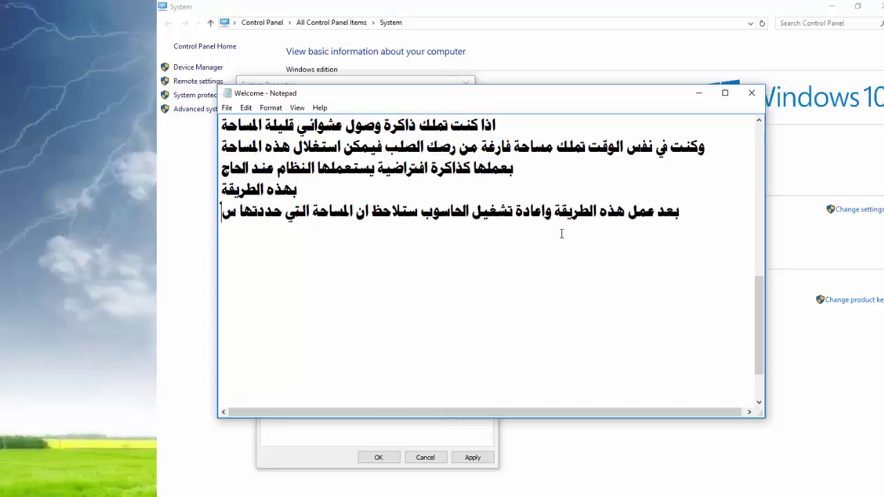
pyautogui.press('BackSpace')
pyautogui.press('BackSpace')
# Complete the note's last line with "قد نقصت من القرص الصلبة ليتمكن النظام من استخدامها"
pyautogui.write('قد')
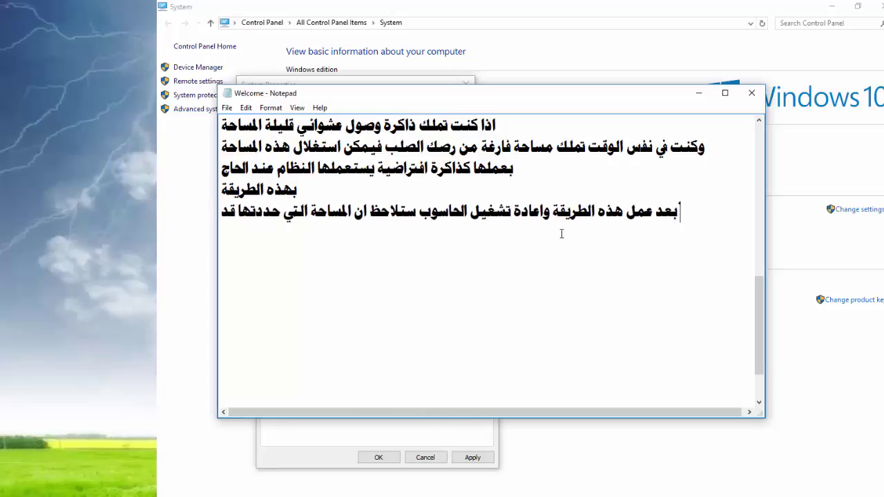
pyautogui.write(' نقصت من ال')
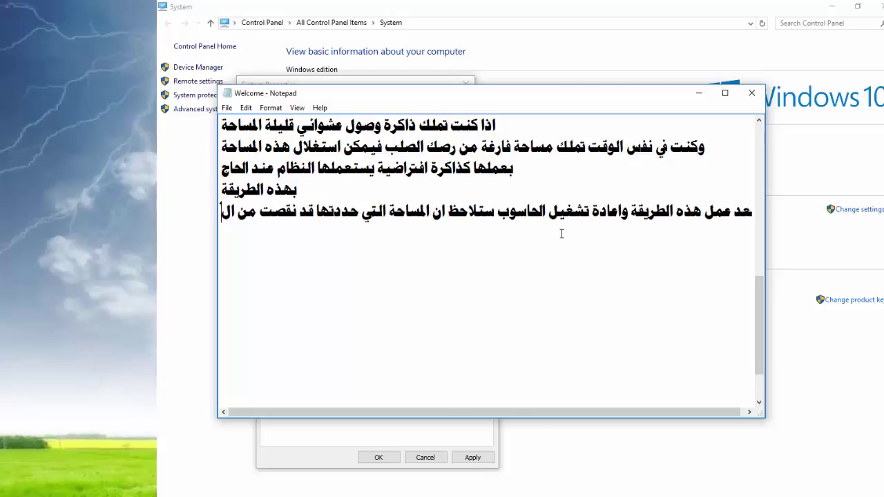
pyautogui.write('ق')
pyautogui.write('رص ا')
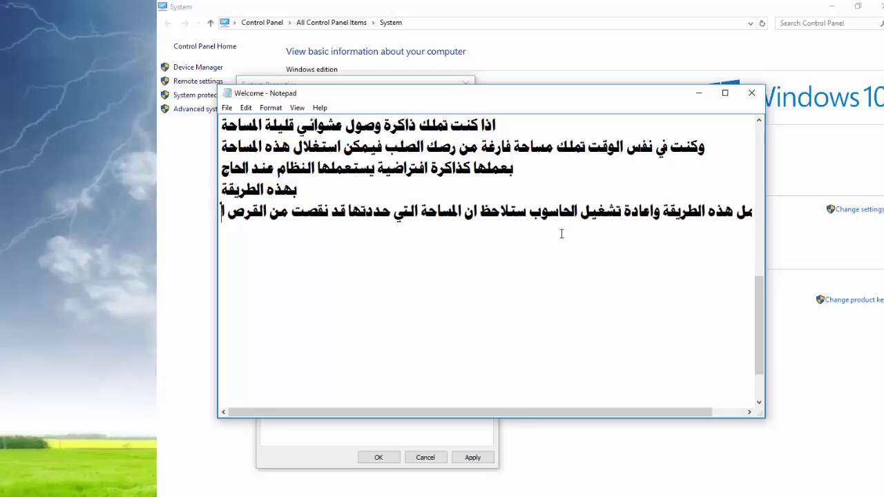
pyautogui.write('لصلبة ليت')
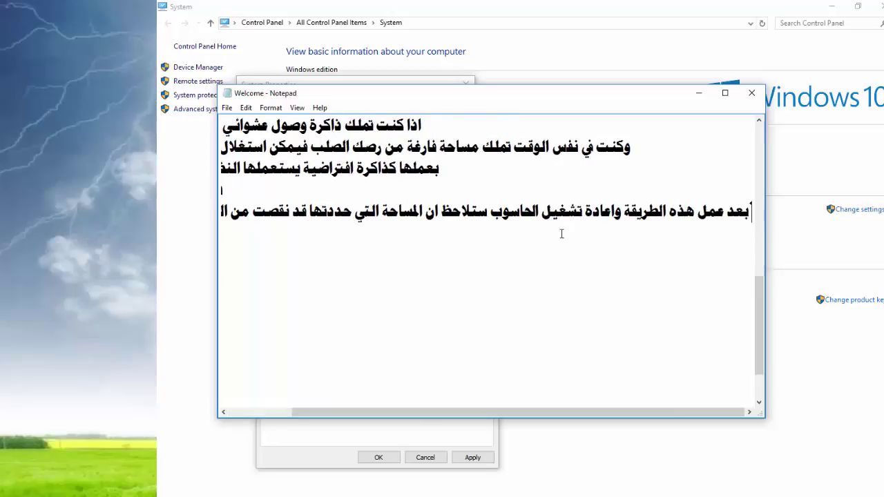
pyautogui.write('ك')
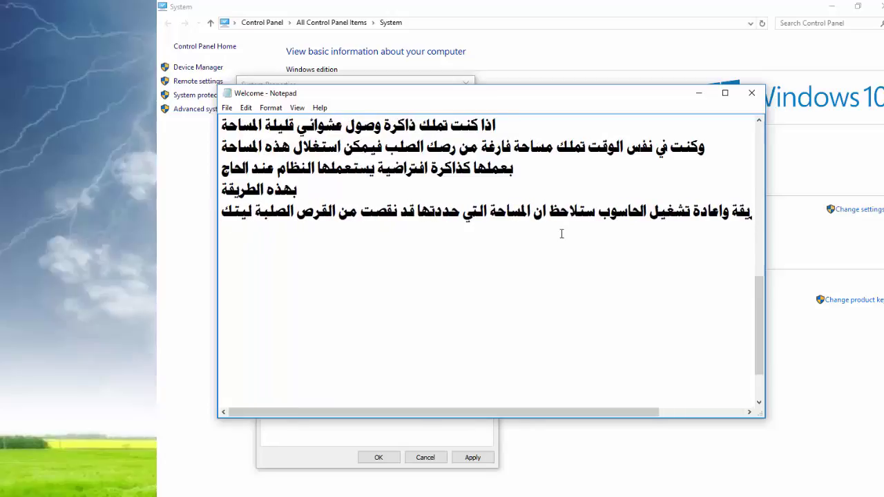
pyautogui.press('BackSpace')
pyautogui.write('مكن الن')
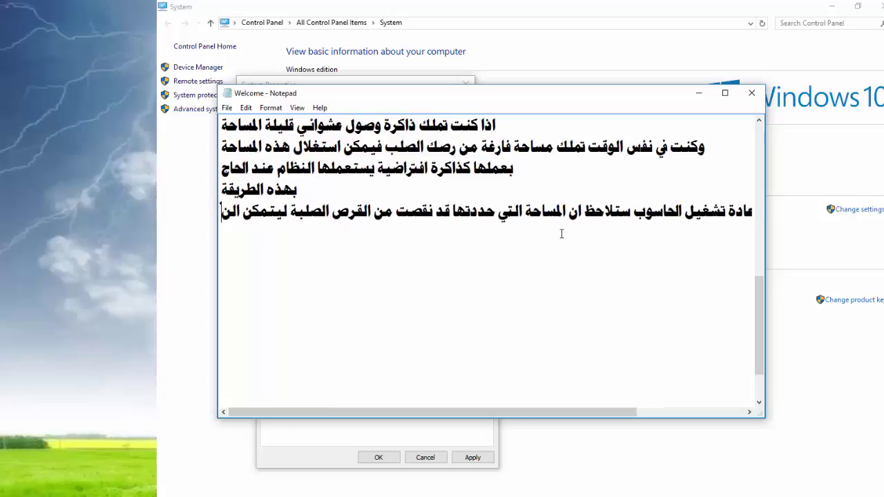
pyautogui.write('ظام من اس')
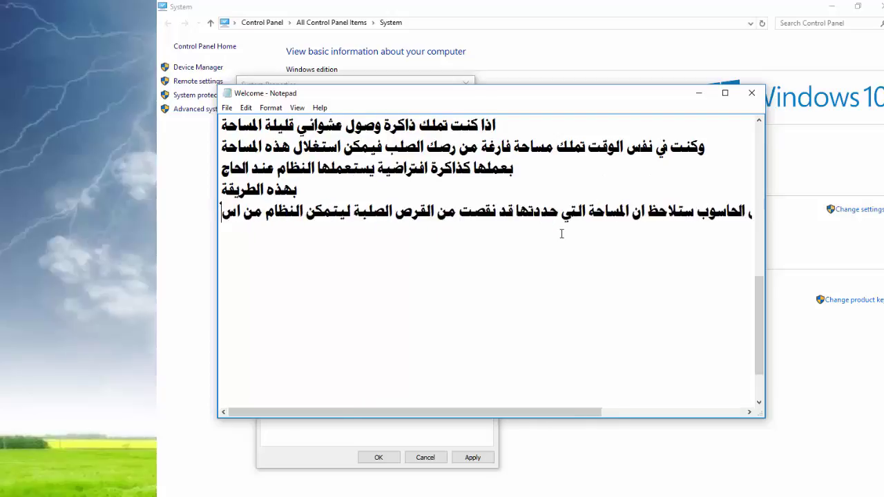
pyautogui.write('تخدا')
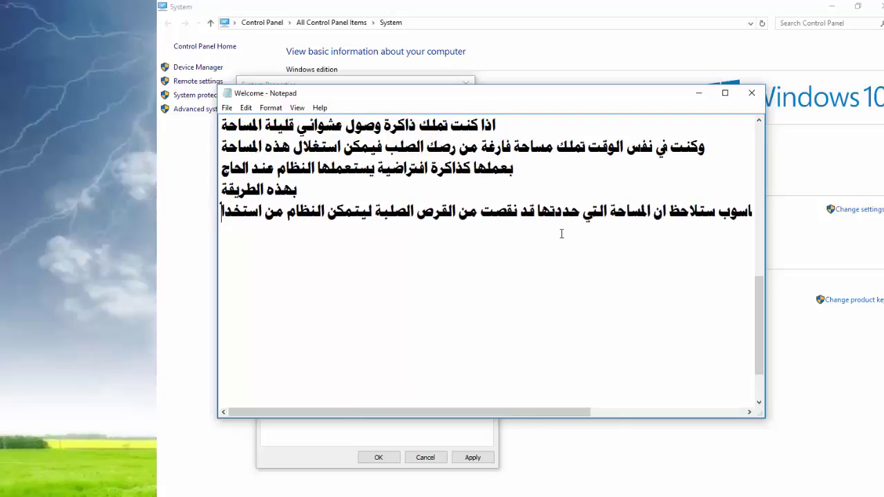
pyautogui.write('مها')
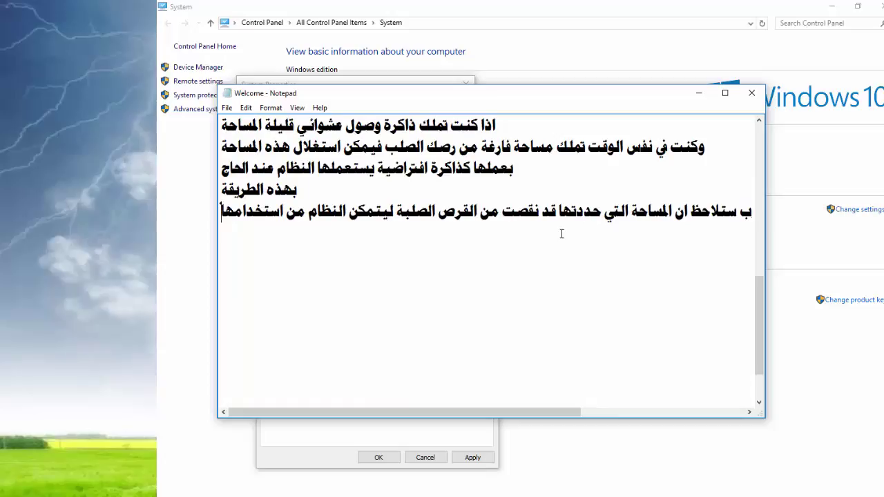
# Add a new last line to the Welcome note reading "وسوف تلاحظ ايضا اداء افضل لحاسوبك"
pyautogui.press('Return')
pyautogui.write('وسوف')
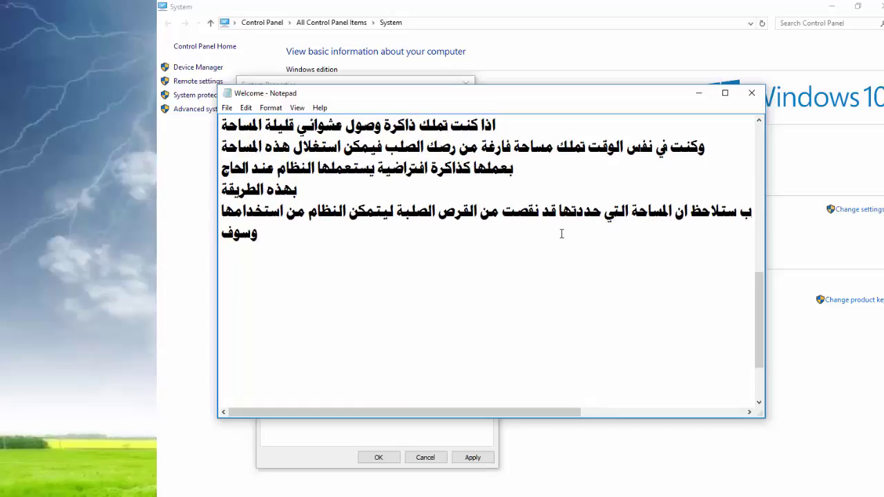
pyautogui.write(' تلا')
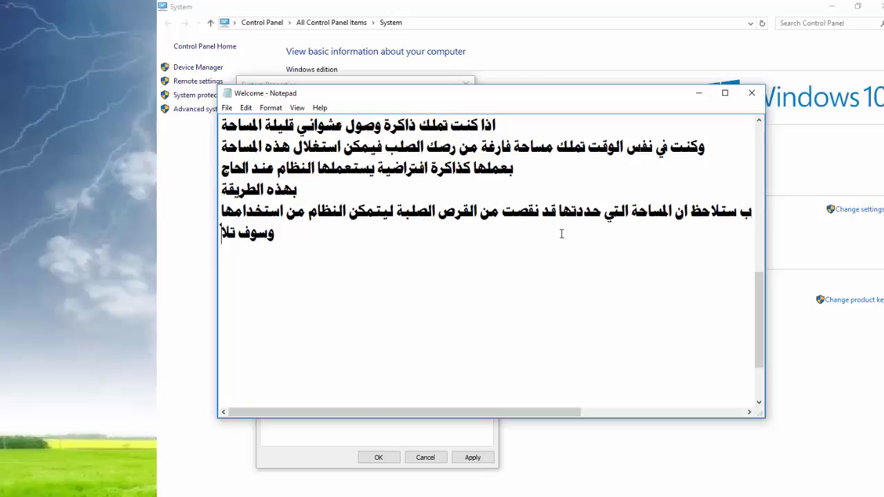
pyautogui.write('حظ ايضا أ')
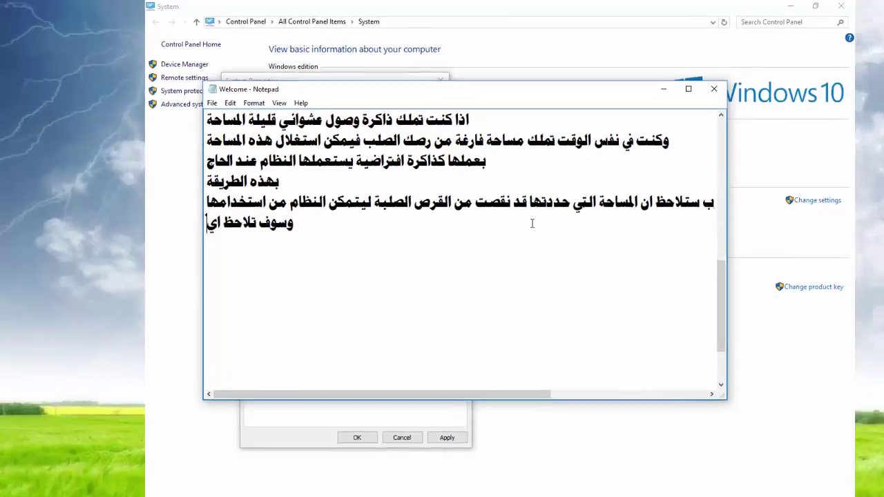
pyautogui.write('ذا')
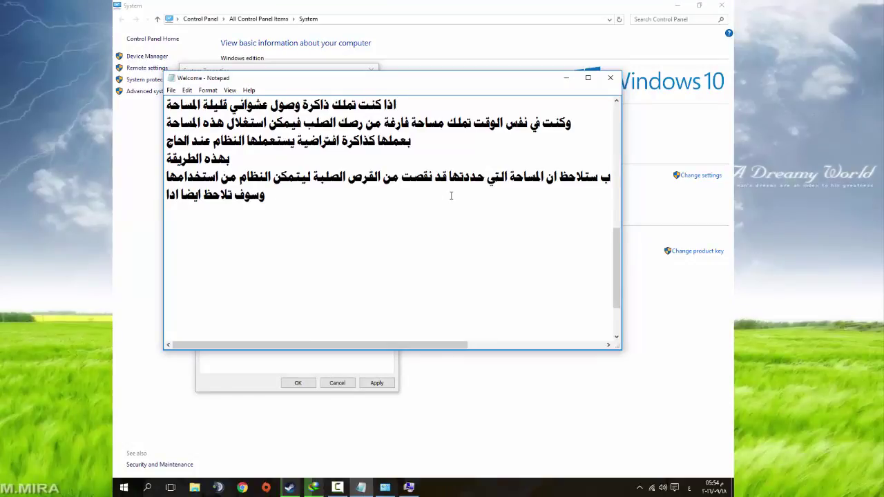
pyautogui.write('ء افض')
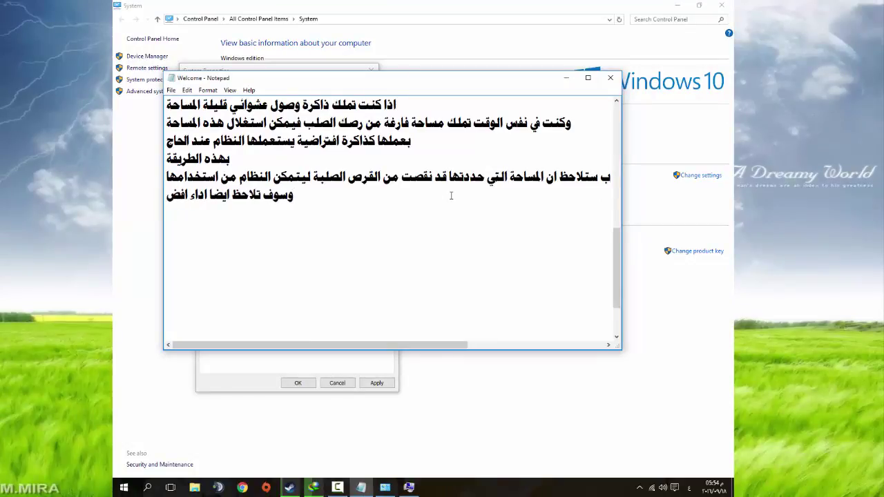
pyautogui.write('ل لحاسو')
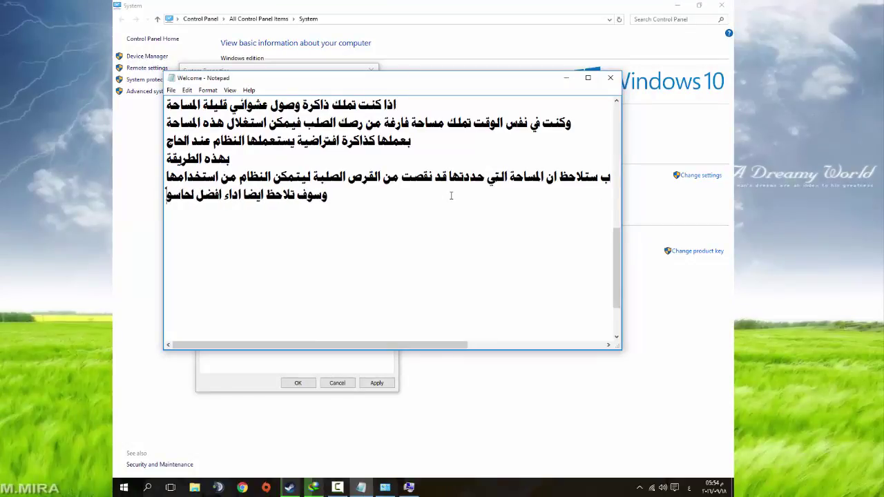
pyautogui.write('بك')
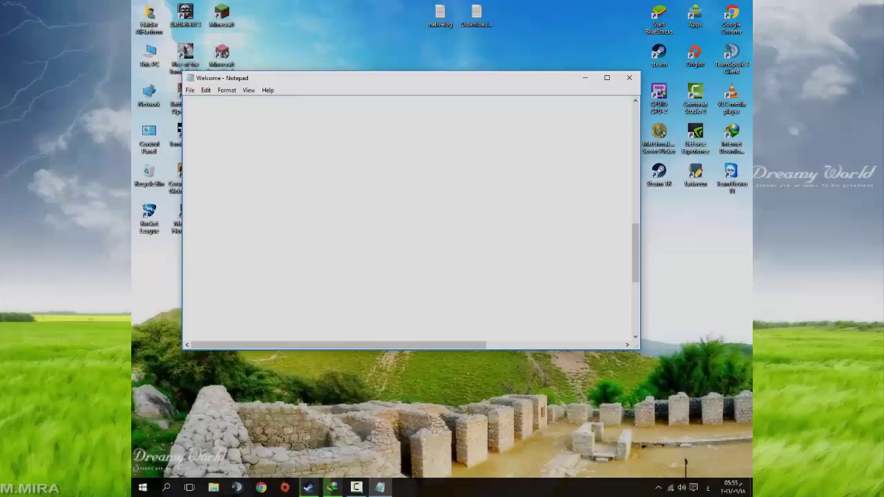
# Write "اذا كنت قد لاحظت في القرص الصلب c" in the blank area of the Welcome note
pyautogui.write('اذا ك')
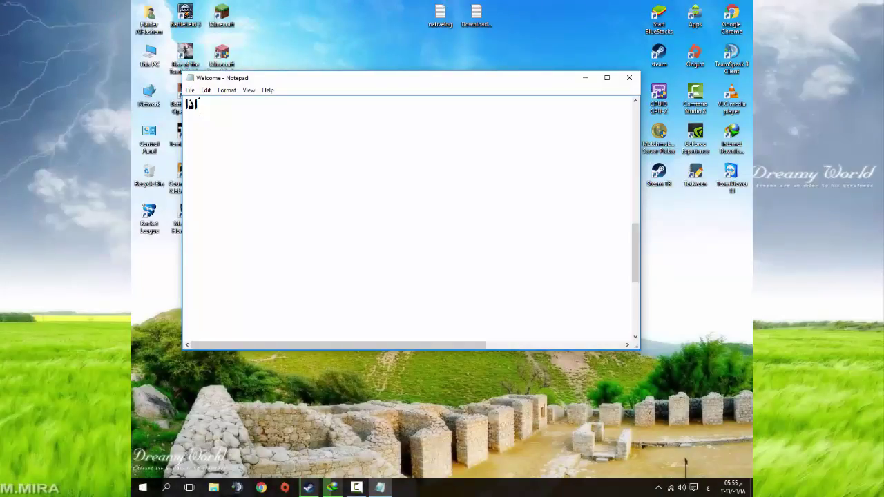
pyautogui.write('نت قد')
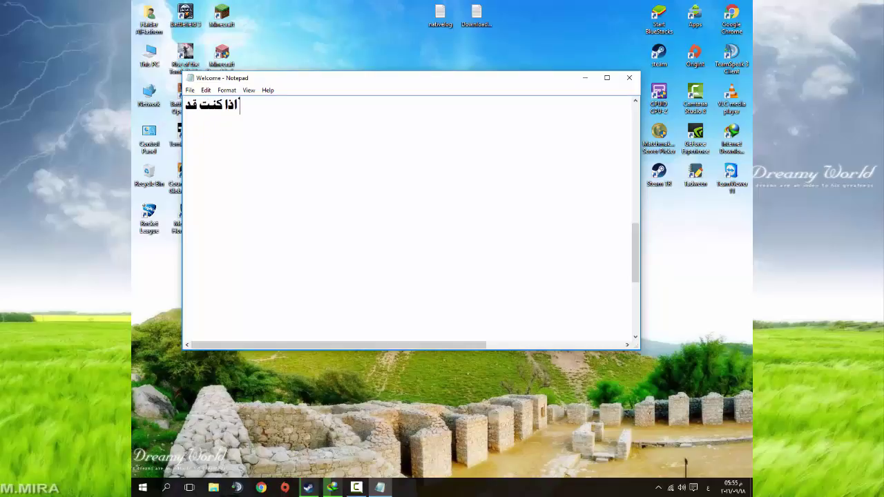
pyautogui.write(' لاحظت')
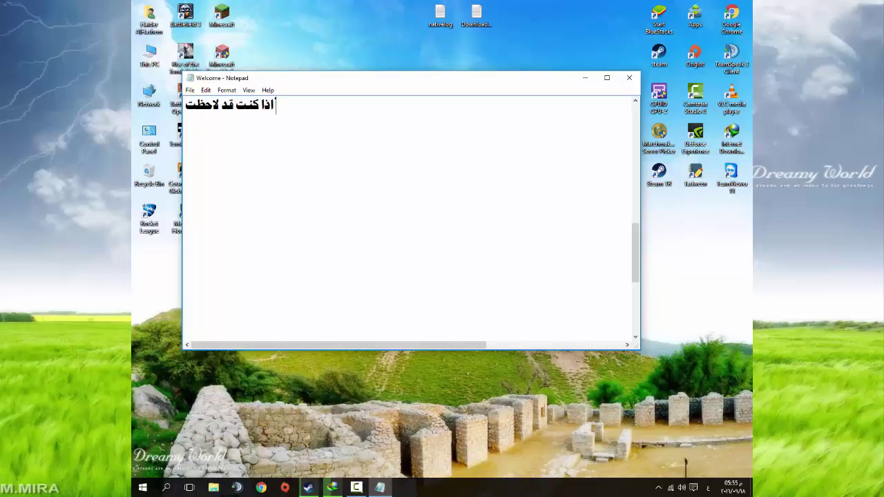
pyautogui.write(' في القرص الصب')
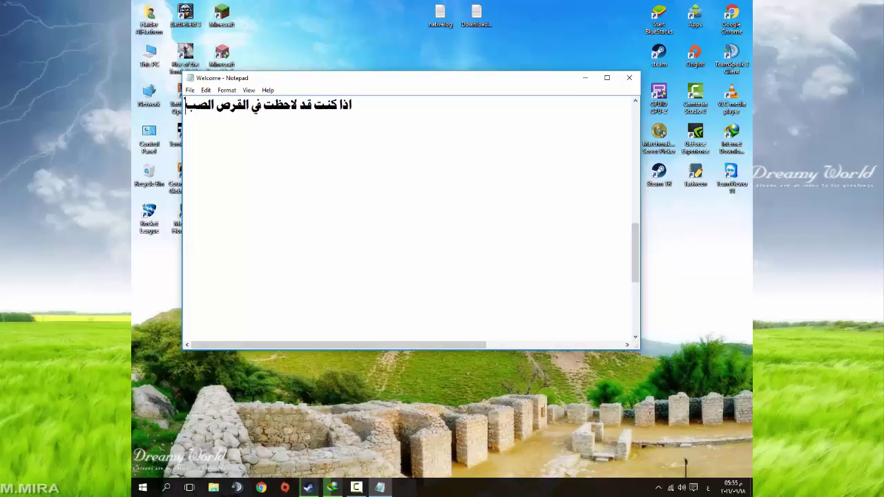
pyautogui.press('BackSpace')
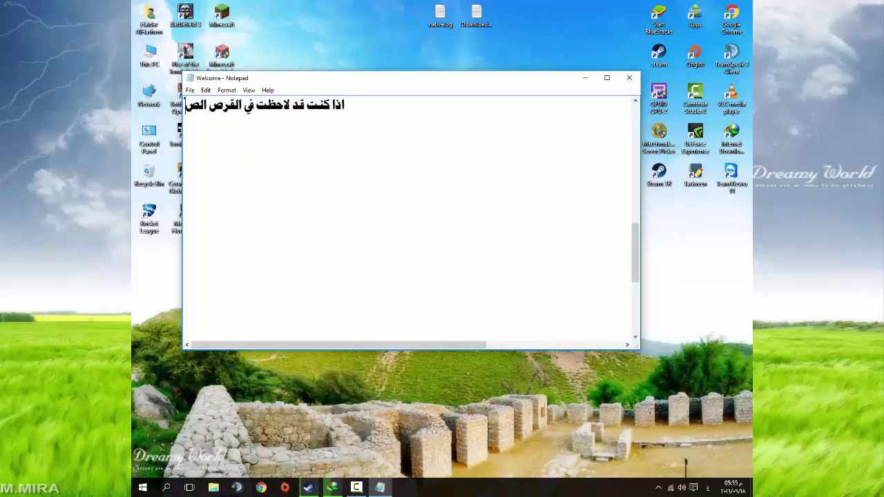
pyautogui.write('لب')
pyautogui.hotkey('alt', 'shift')
pyautogui.write('c')
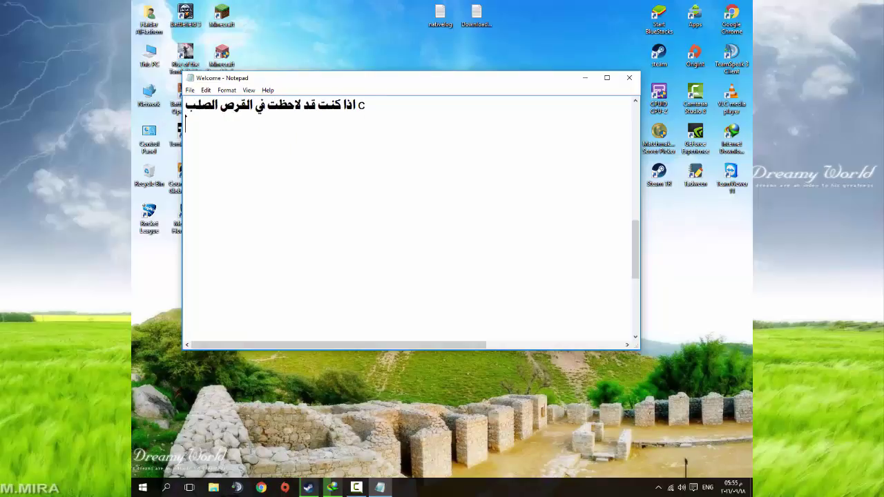
# Switch back to Arabic input and write "ان مساحتهة بعد مرور الوقت سوف تنقص تدريجيا" on the line below
pyautogui.hotkey('alt', 'shift')
pyautogui.press('Escape')
pyautogui.write('ساحتهة بعد')
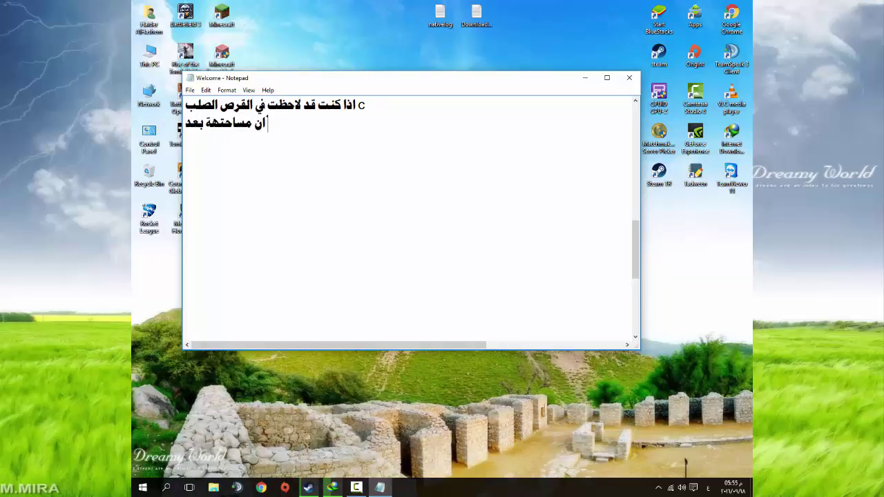
pyautogui.write(' مرور ال')
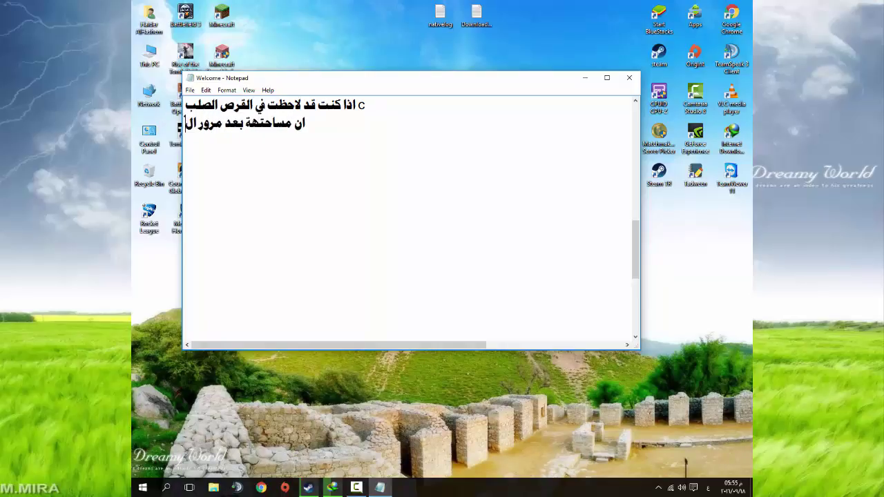
pyautogui.write('وقت سو')
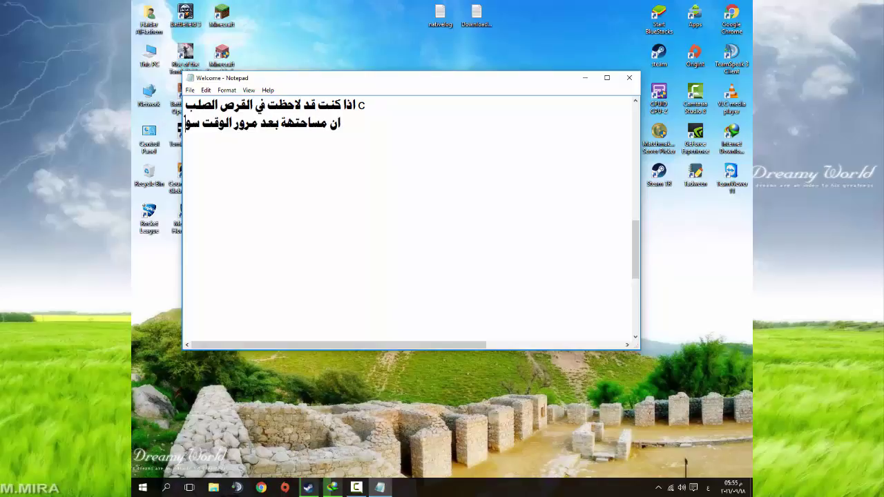
pyautogui.write('ف تنقص ت')
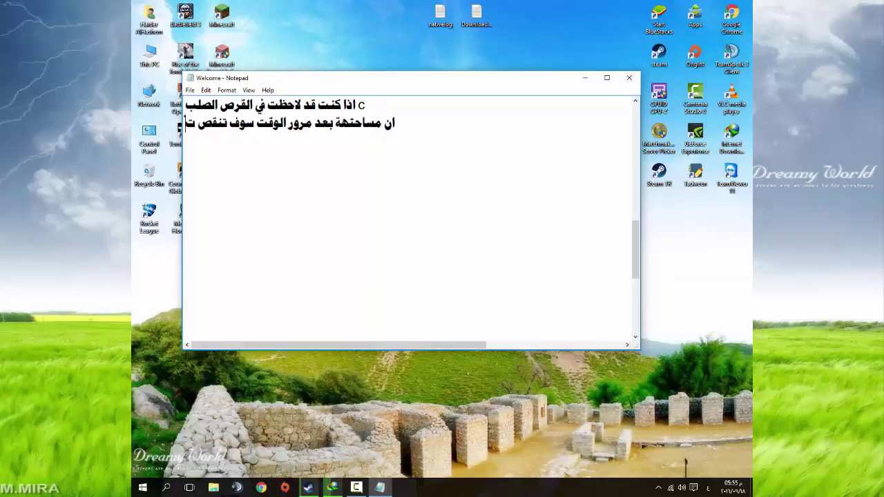
pyautogui.write('دريجيا')
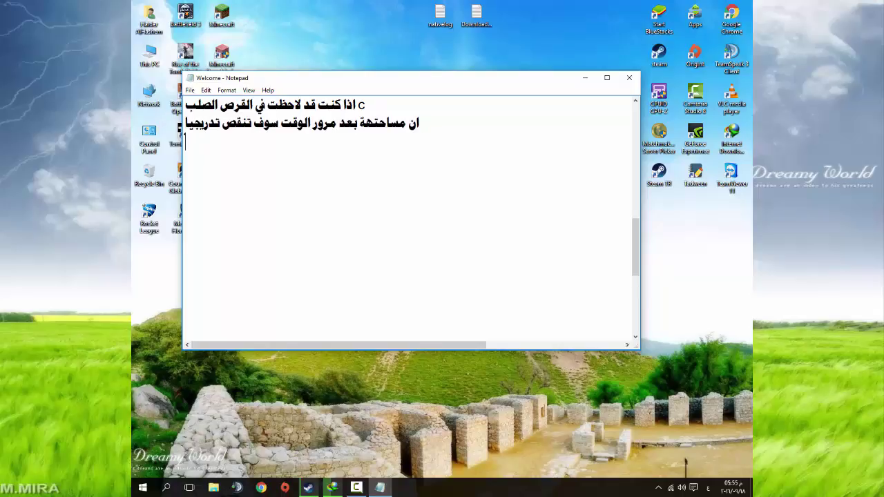
# Add the line "بدون حتى ان تقوم بتنصيب برنامج" below the sentence about the shrinking disk space
pyautogui.press('BackSpace')
pyautogui.write('بدون حتى ان تقو')
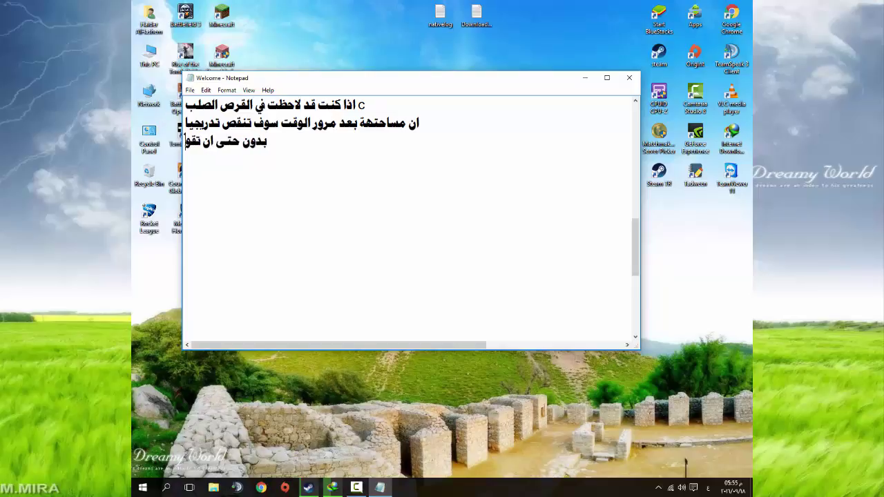
pyautogui.write('م بتنصي')
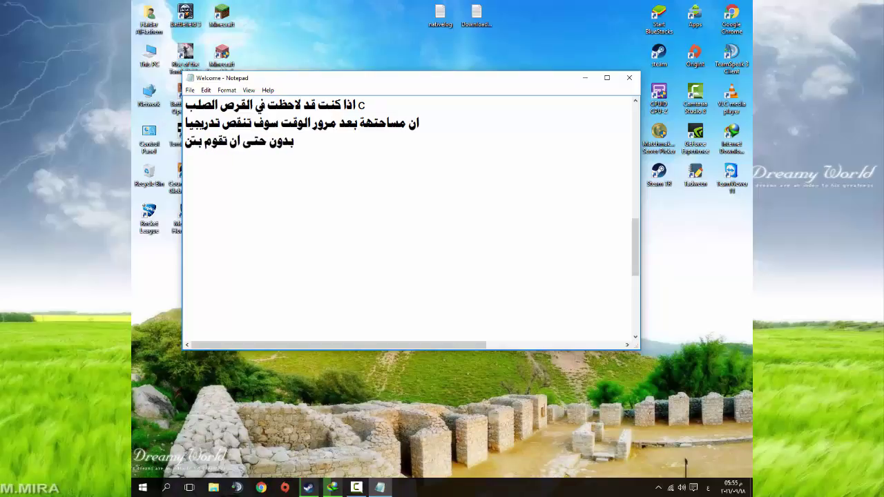
pyautogui.write('بر')
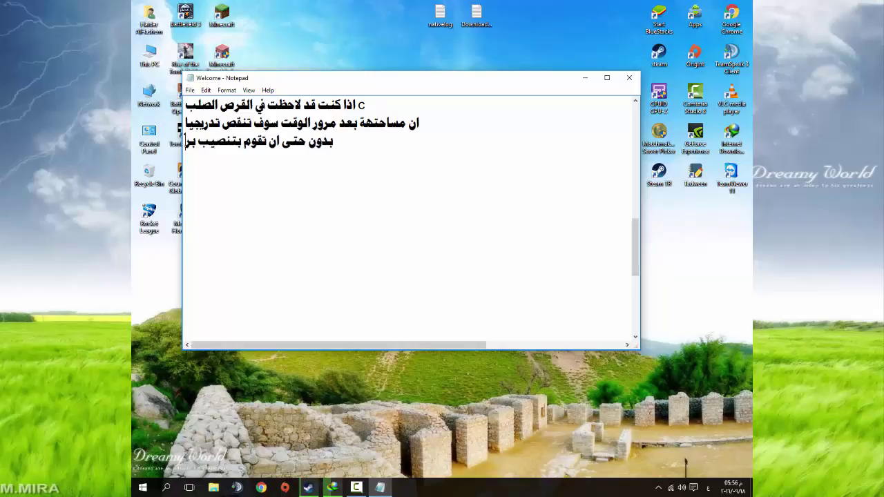
pyautogui.write('نامج ')
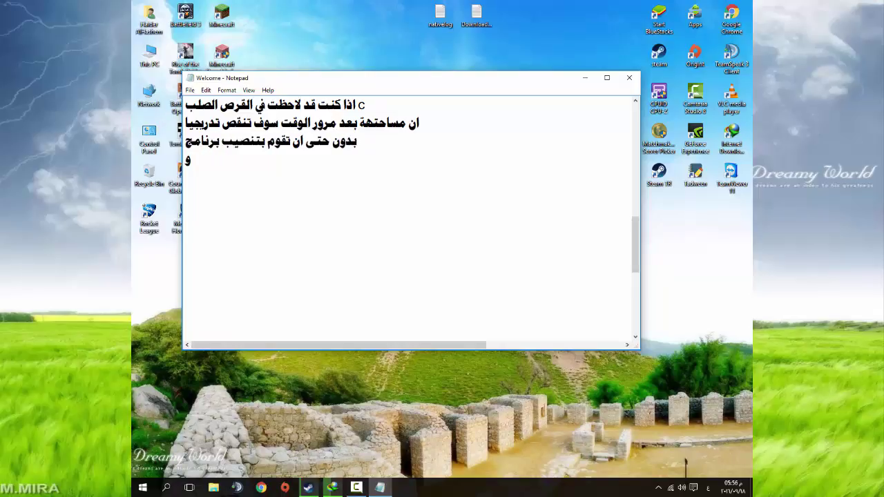
# Start the next line of the note with "والسبب عائد الا ان", correcting the wording after "والسبب"
pyautogui.write('والسبب عا')
pyautogui.press('BackSpace')
pyautogui.write('ند انه')
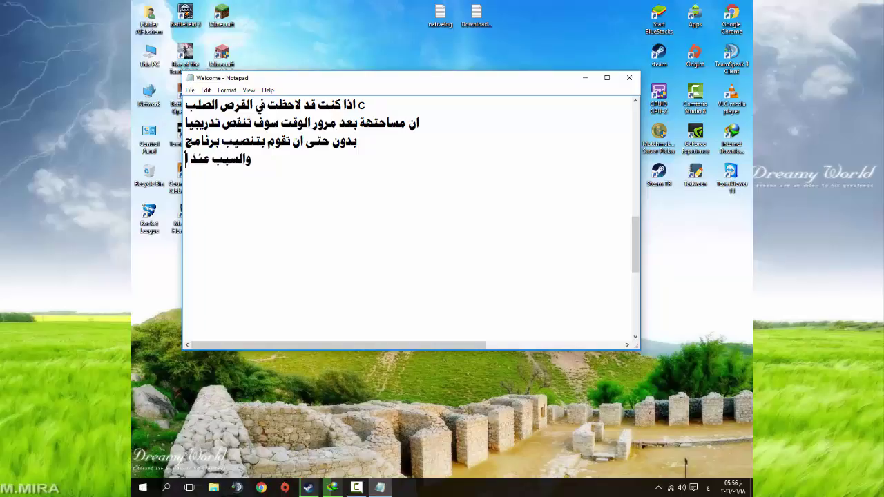
pyautogui.press('BackSpace')
pyautogui.press('BackSpace')
pyautogui.press('BackSpace')
pyautogui.press('BackSpace')
pyautogui.press('BackSpace')
pyautogui.press('BackSpace')
pyautogui.write('ئ')
pyautogui.press('BackSpace')
pyautogui.write('ائد')
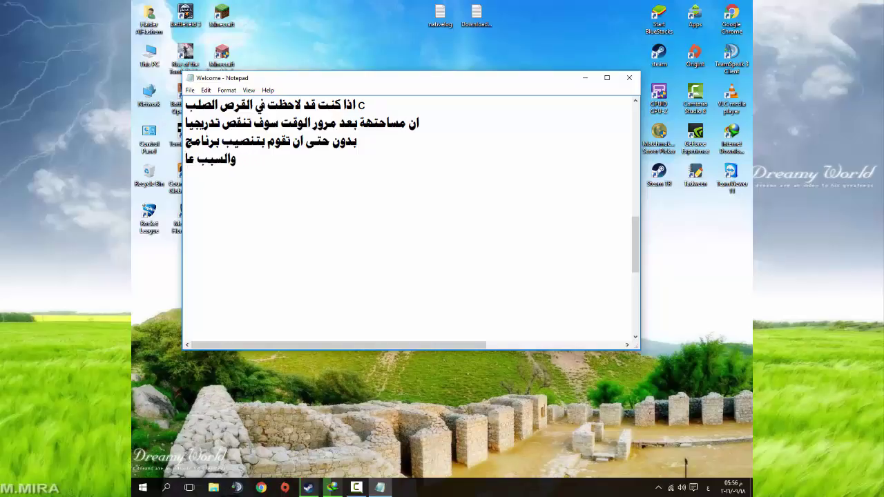
pyautogui.write(' الان')
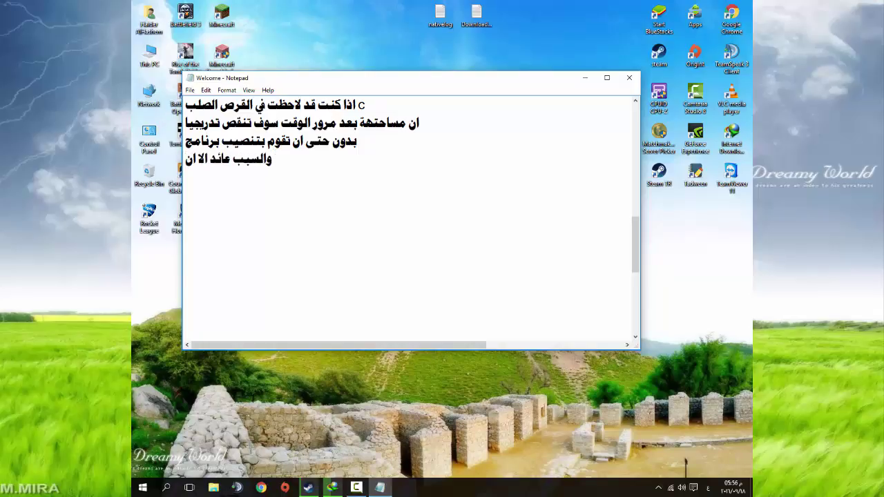
# Continue the note's last line with "ملفات الخزن المؤقت للبرامج"
pyautogui.write(' الم')
pyautogui.press('BackSpace')
pyautogui.write('لل')
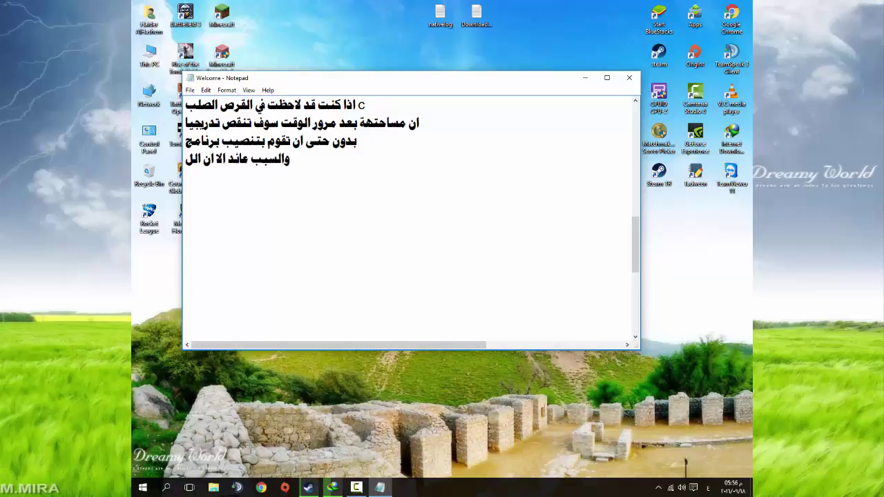
pyautogui.press('BackSpace')
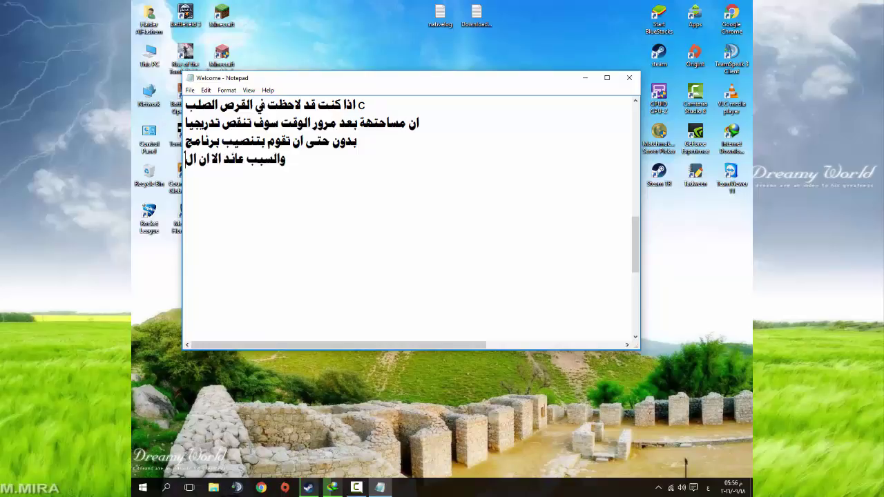
pyautogui.press('BackSpace')
pyautogui.press('BackSpace')
pyautogui.write('ملف')
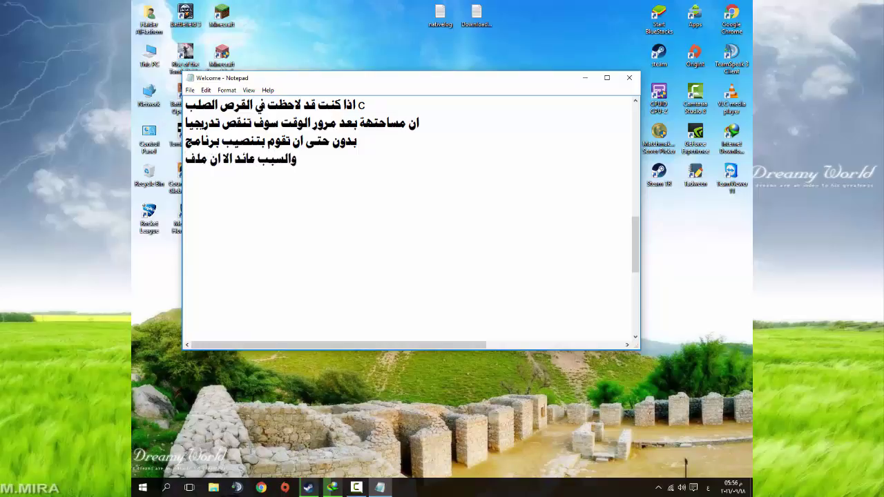
pyautogui.write('ات الخزن')
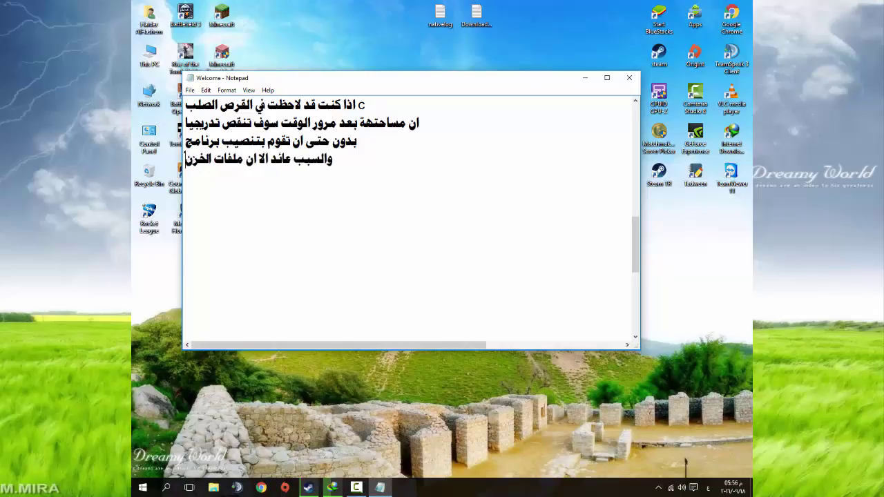
pyautogui.write(' الم')
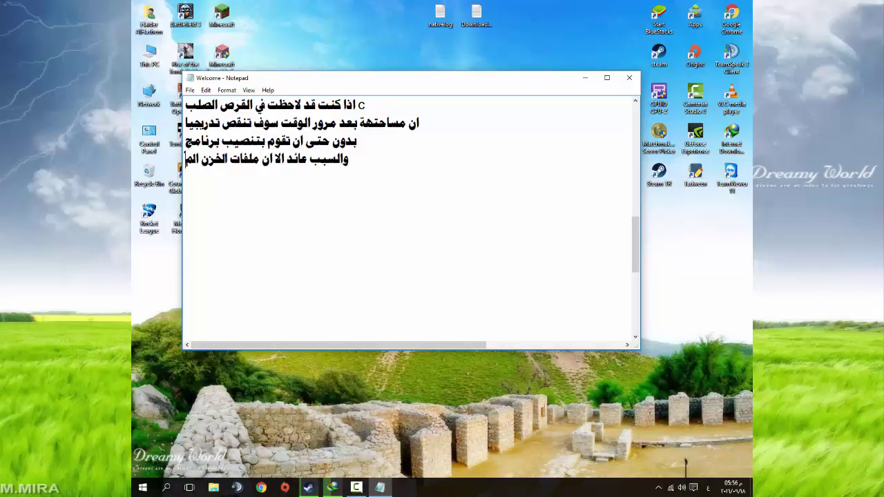
pyautogui.write('ؤقت ل')
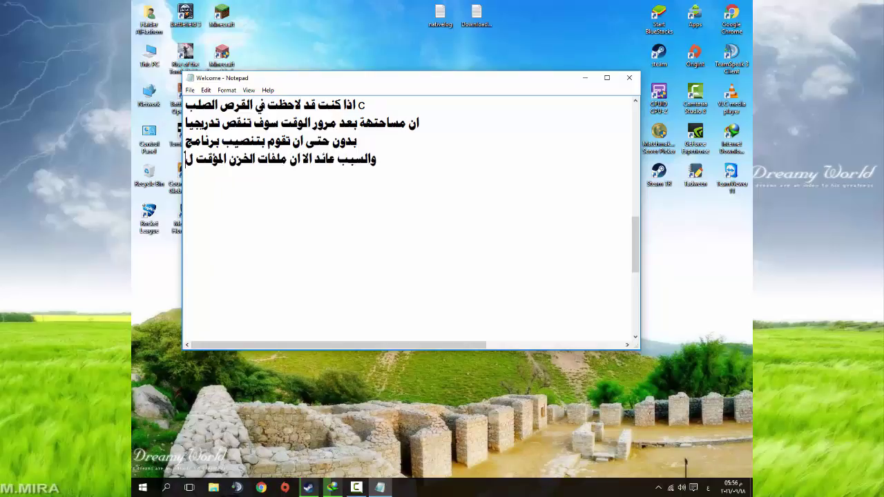
pyautogui.write('لبرامج')
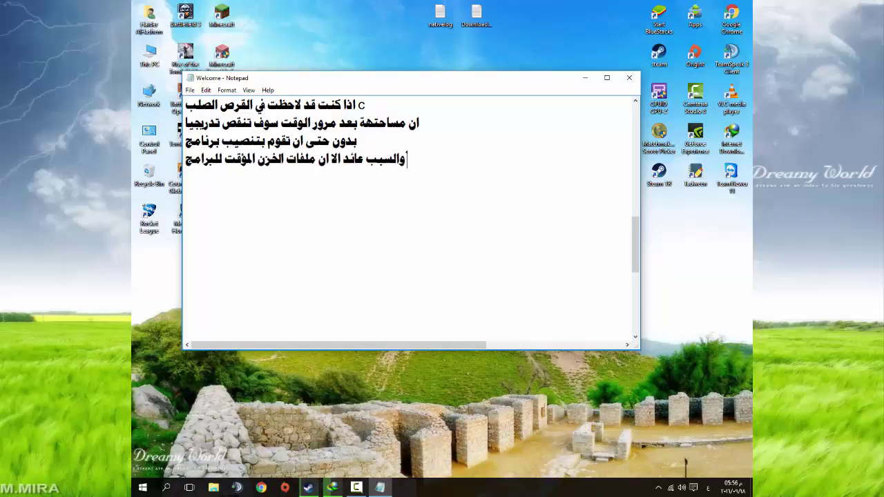
# Continue the note's last line with "التي تستخدما سوف تاخذ مساحة كبيرة"
pyautogui.write(' التي')
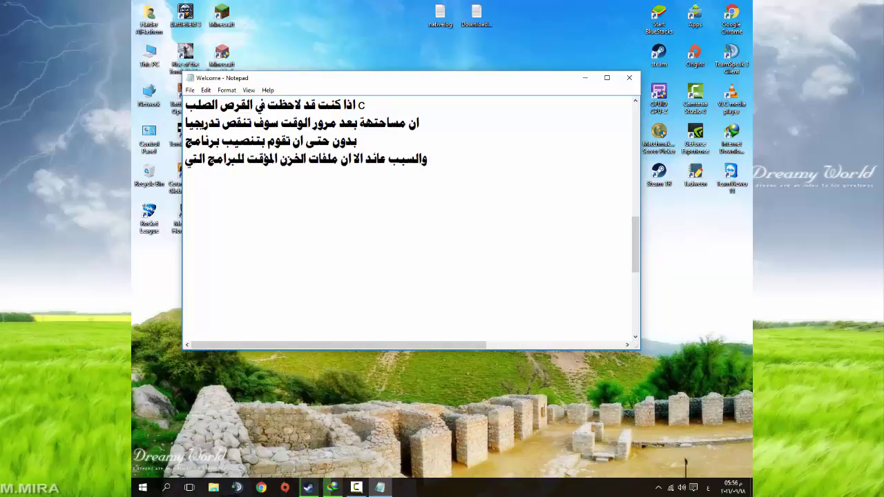
pyautogui.write(' تستخدم')
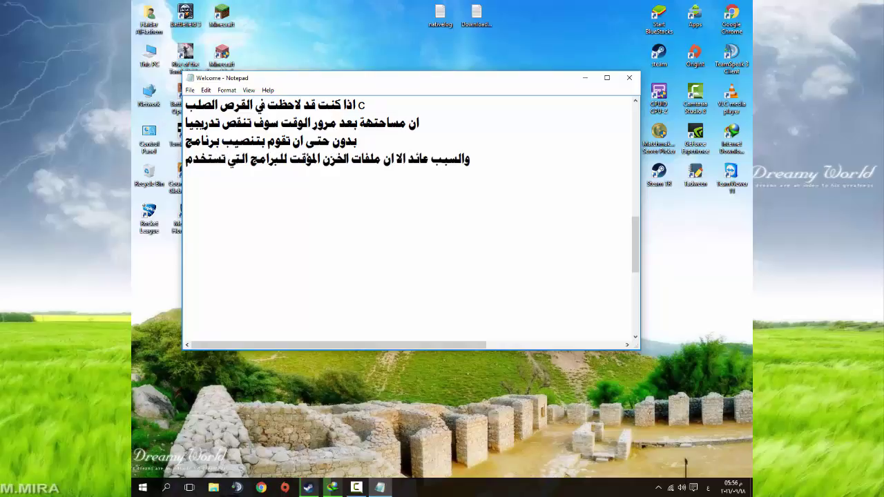
pyautogui.write('ا سو')
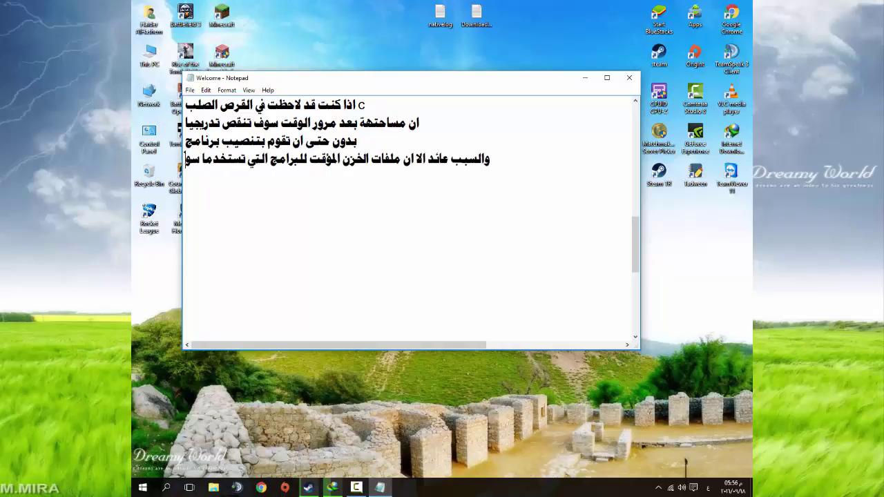
pyautogui.write('ف تاخذ')
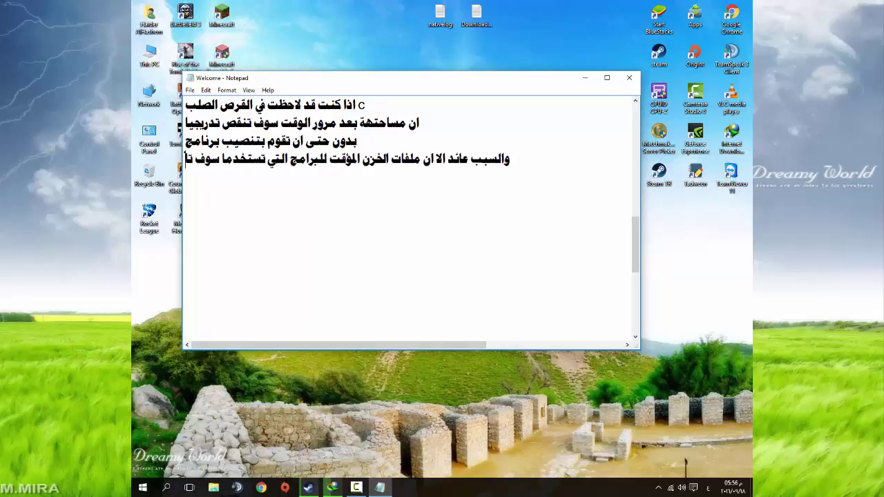
pyautogui.write(' مسا')
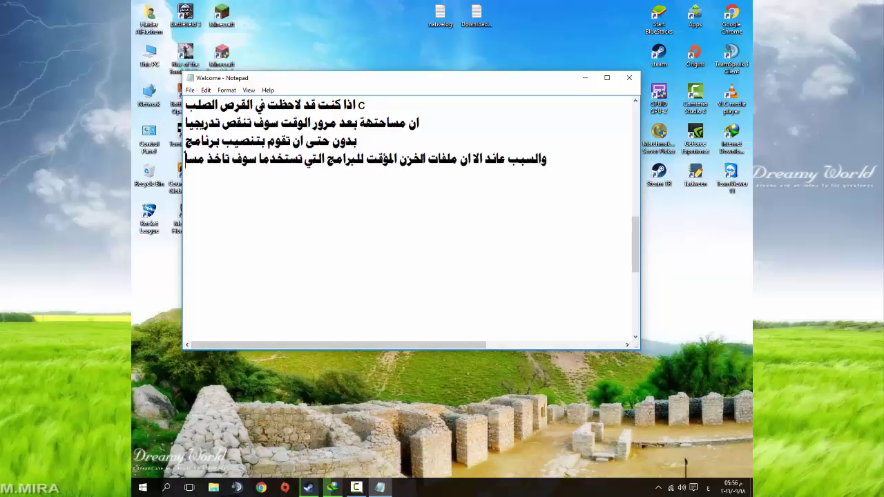
pyautogui.write('حة كبيرة')
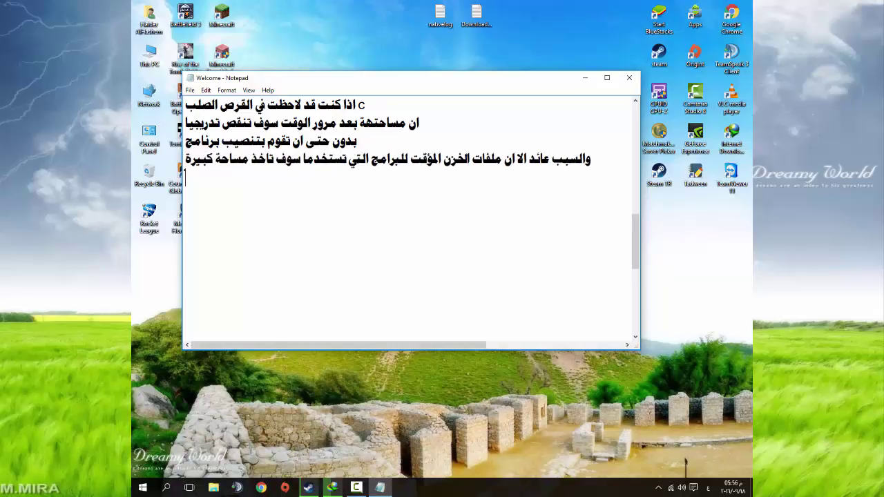
# Add the line "وان ليس لها تاثير على البرامج" and start the line below it with "وايضا"
pyautogui.write(' ليس لها تات')
pyautogui.write('ير')
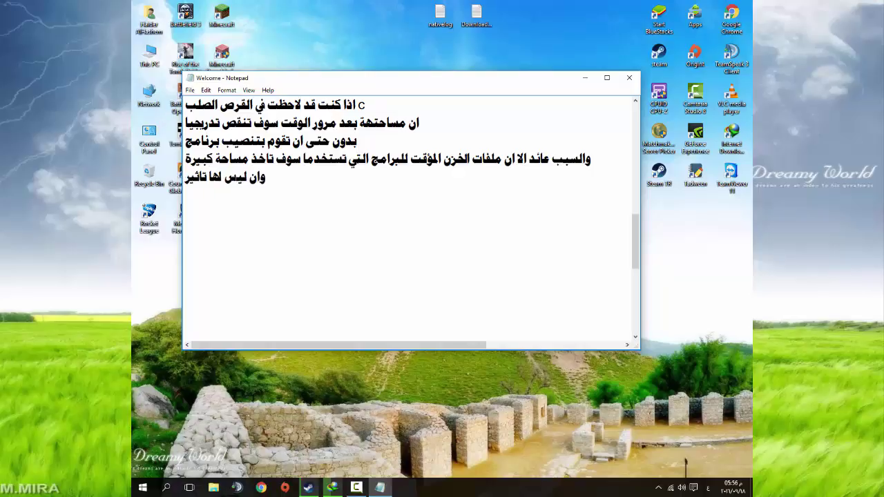
pyautogui.write(' من')
pyautogui.press('BackSpace')
pyautogui.press('BackSpace')
pyautogui.press('BackSpace')
pyautogui.write('على')
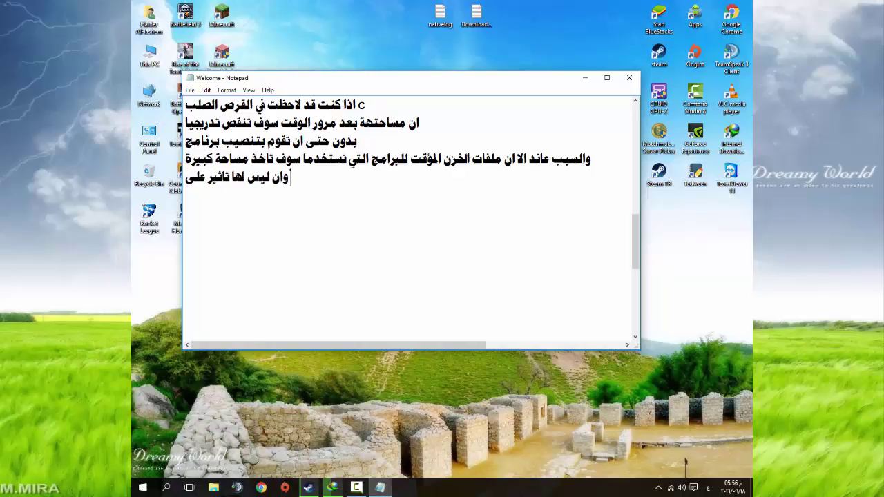
pyautogui.write(' البرام')
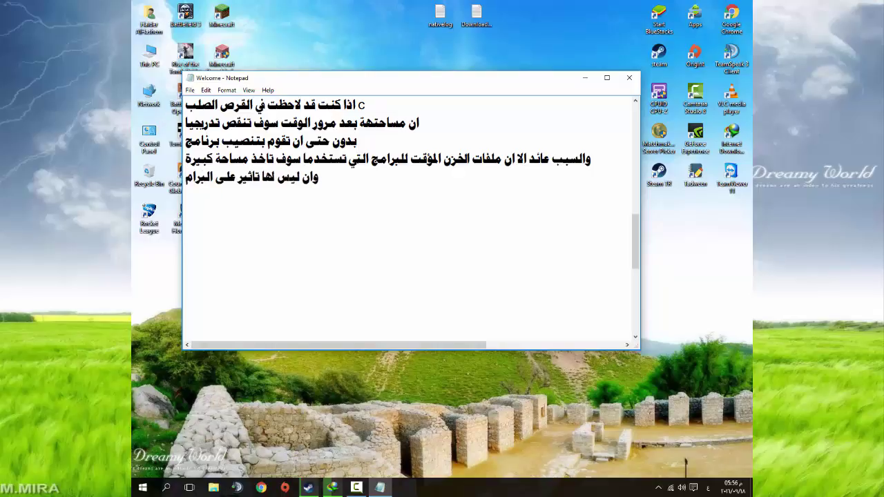
pyautogui.write('ج وايضا')
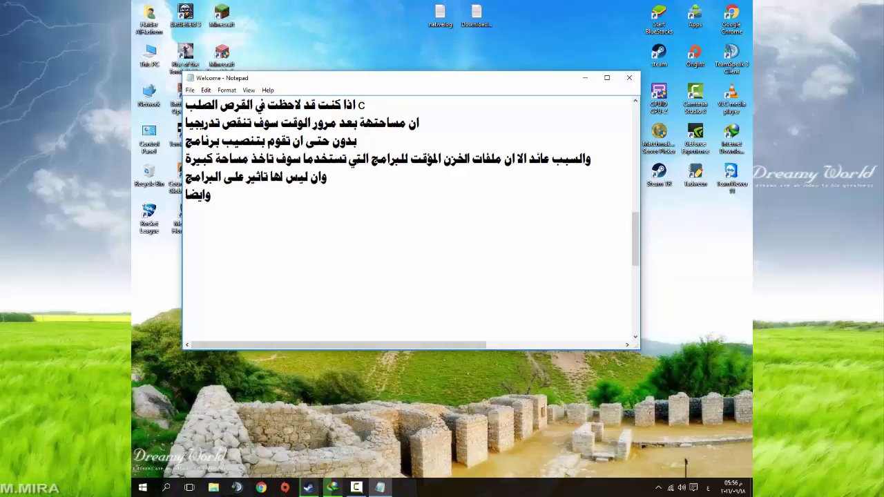
# Complete the line after "وايضا" with "تاتي عند حذفك لملف او مجلد"
pyautogui.write(' تاتي')
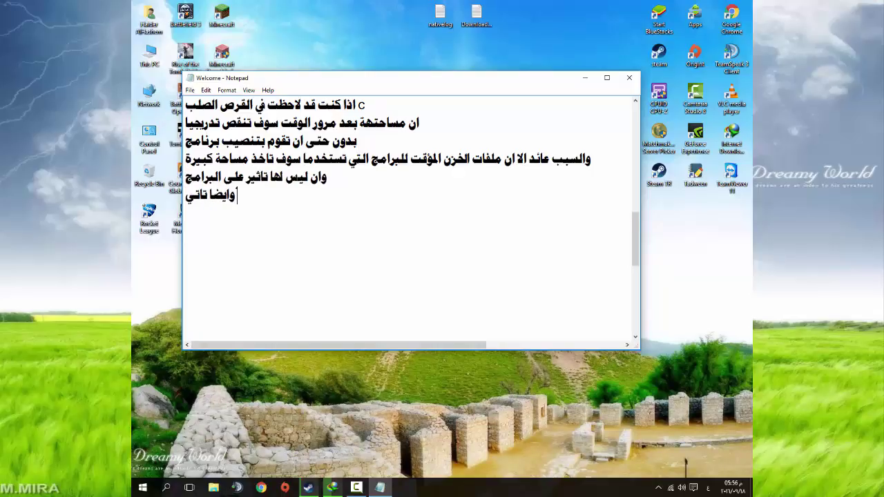
pyautogui.write(' عند ح')
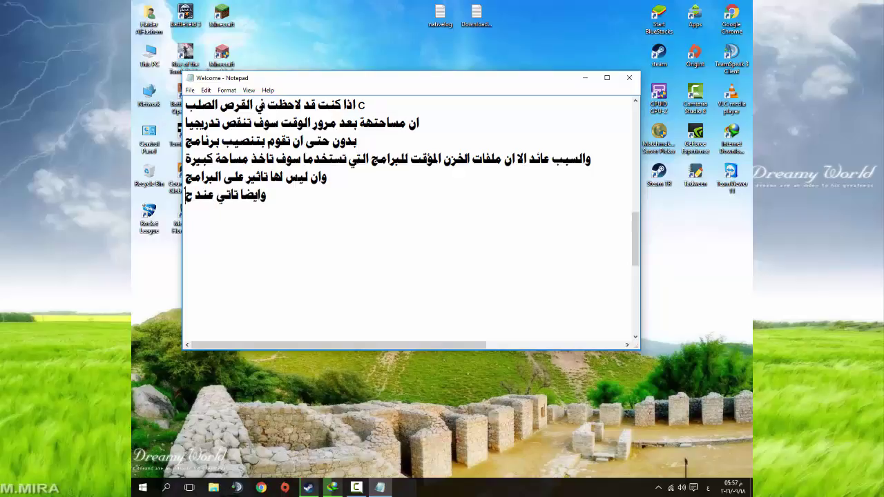
pyautogui.write('ذفك لم')
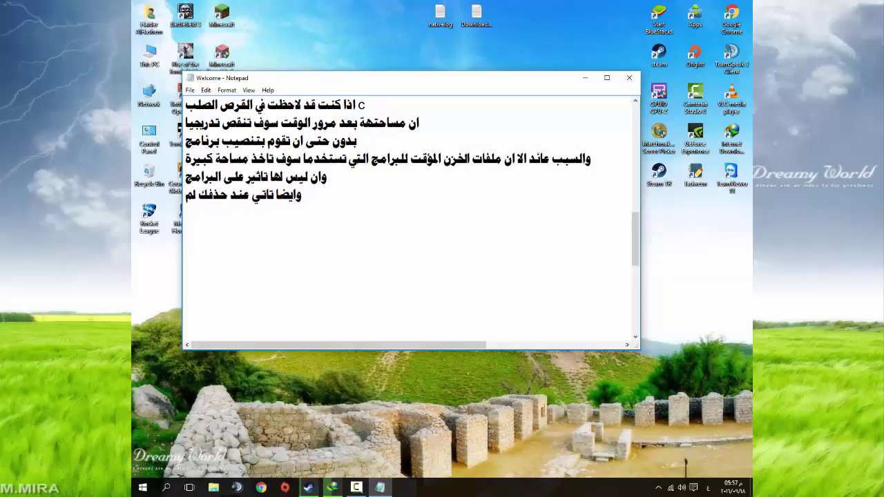
pyautogui.write('لف أو مجلد')
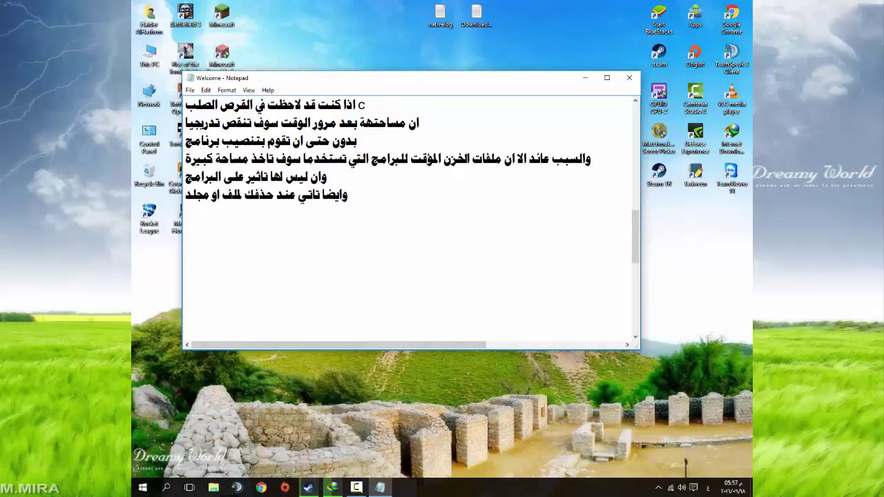
# Write "يمكنك مسحها وتوفير مساحة لقرصك الصلب" on a new line of the note
pyautogui.write(' يمكنك مسحها')
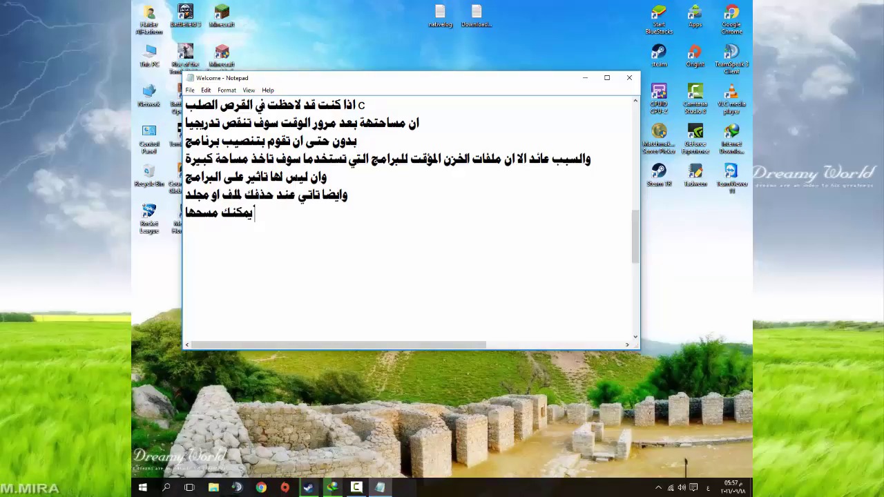
pyautogui.write(' و')
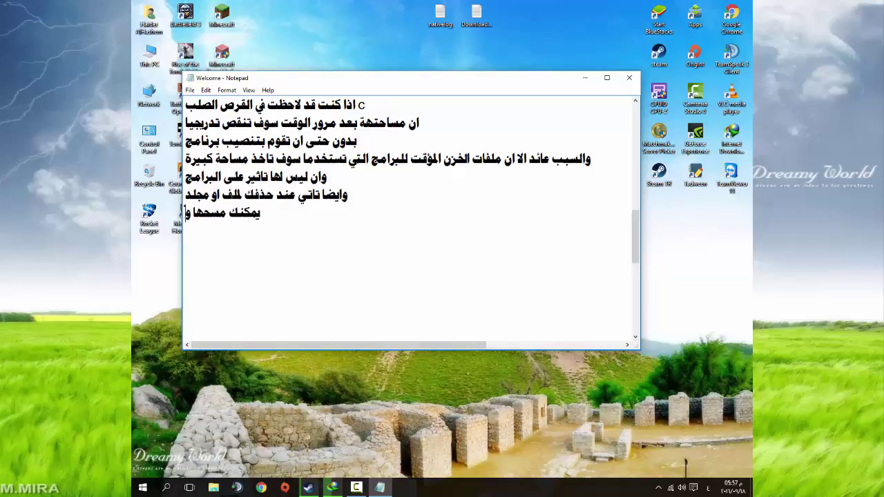
pyautogui.write('توفير م')
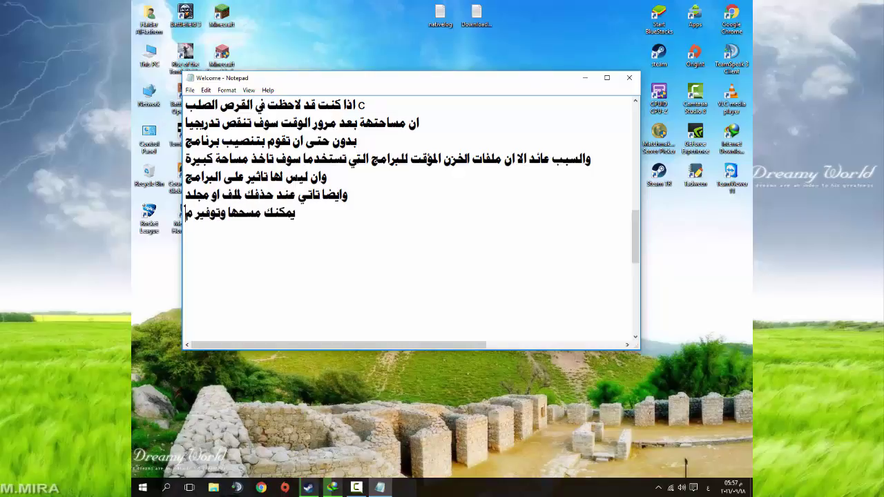
pyautogui.write('ساحة لقرص')
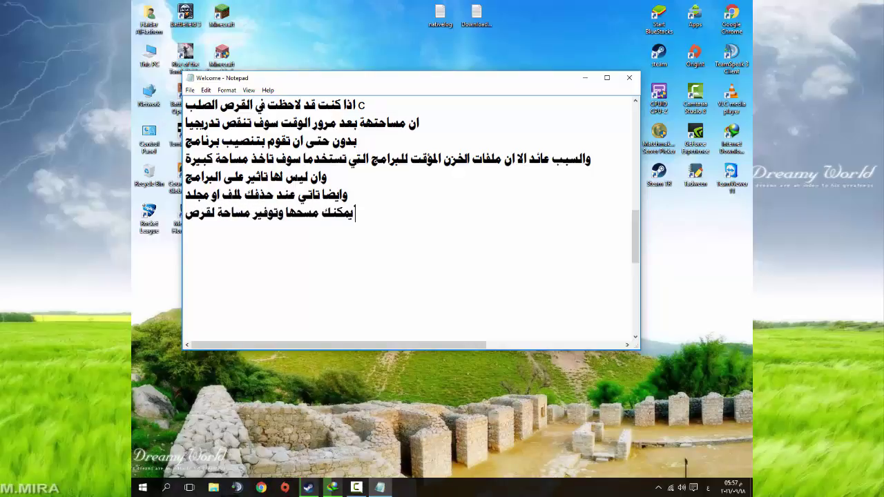
pyautogui.write('ك')
pyautogui.press('Home')
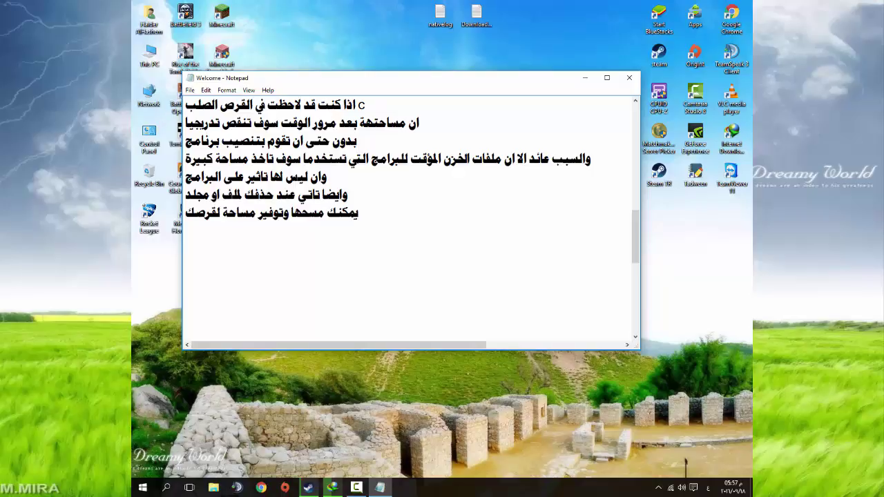
pyautogui.write('الصلب')
# End the note with a new line reading "تابع....", correcting the word's ending
pyautogui.press('Return')
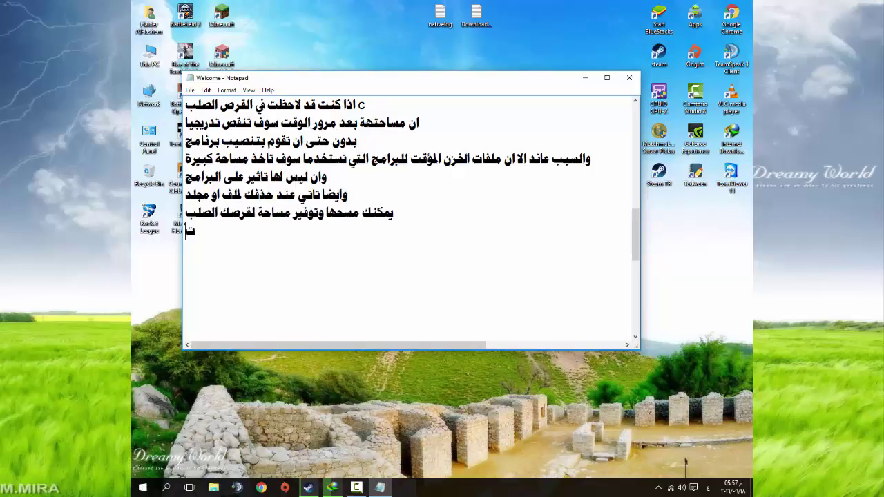
pyautogui.write('تابعج')
pyautogui.press('BackSpace')
pyautogui.write('ون')
pyautogui.press('BackSpace')
pyautogui.press('BackSpace')
pyautogui.write('....')
# Minimize the note and open Local Disk (C:) from This PC in File Explorer
pyautogui.click(585, 77)
pyautogui.doubleClick(150, 54)
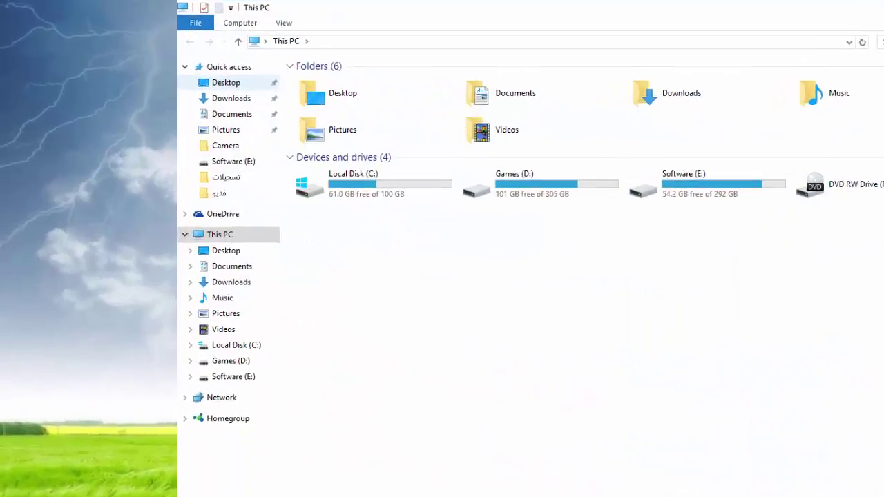
pyautogui.doubleClick(366, 184)
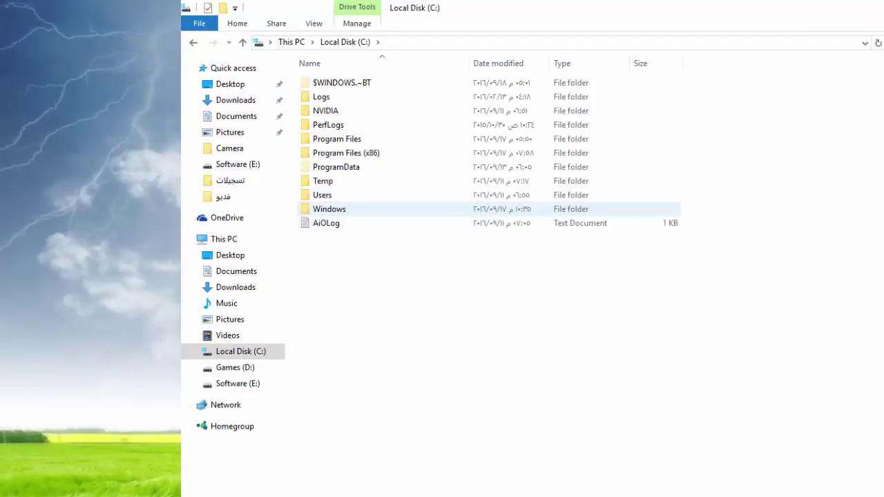
pyautogui.doubleClick(330, 209)
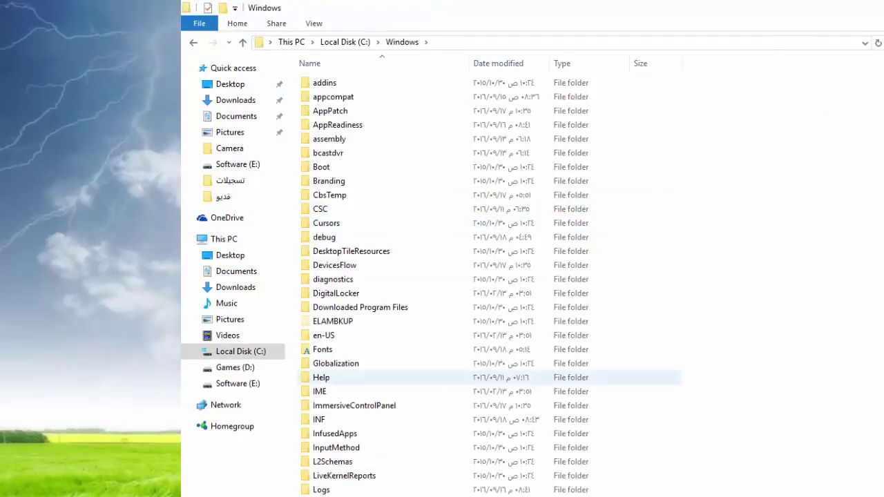
pyautogui.scroll(-8, 329, 396)
pyautogui.scroll(8, 329, 396)
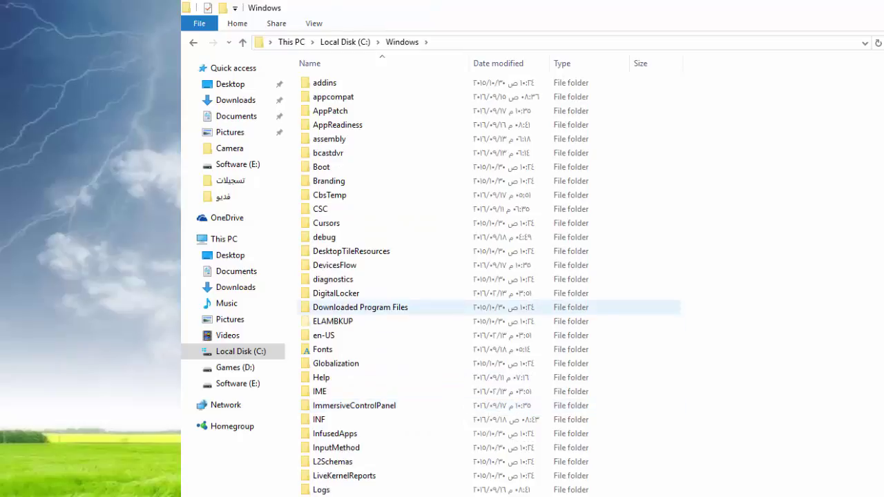
pyautogui.hotkey('alt', 'Left')
# Open the Users folder on Local Disk (C:) and enter the computer owner's profile folder
pyautogui.doubleClick(325, 194)
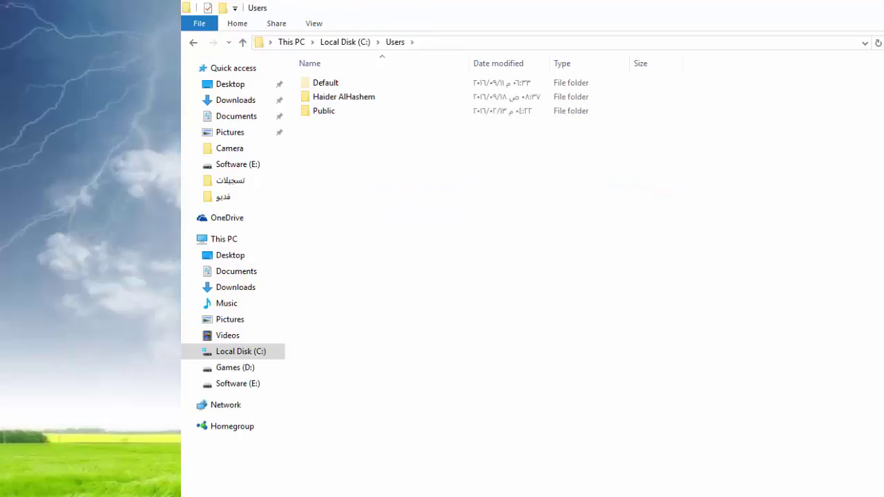
pyautogui.hotkey('alt', 'Left')
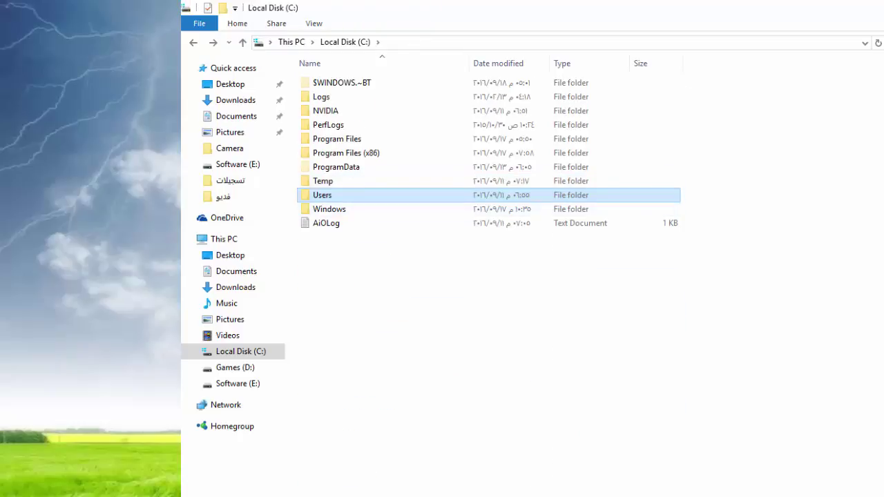
pyautogui.hotkey('alt', 'Right')
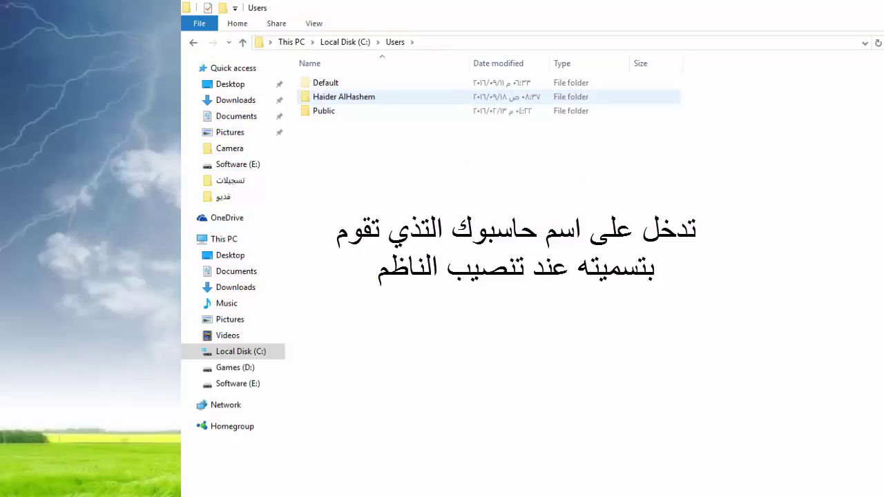
pyautogui.press('Return')
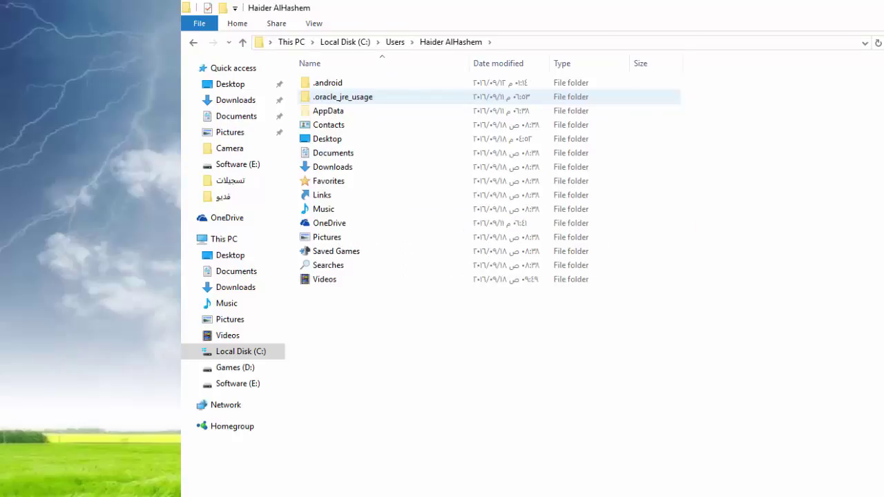
pyautogui.hotkey('alt', 'Left')
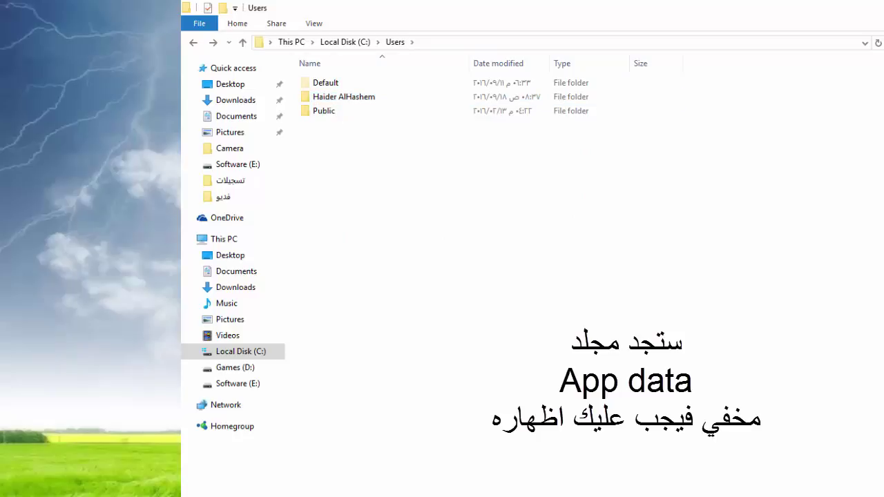
pyautogui.doubleClick(344, 96)
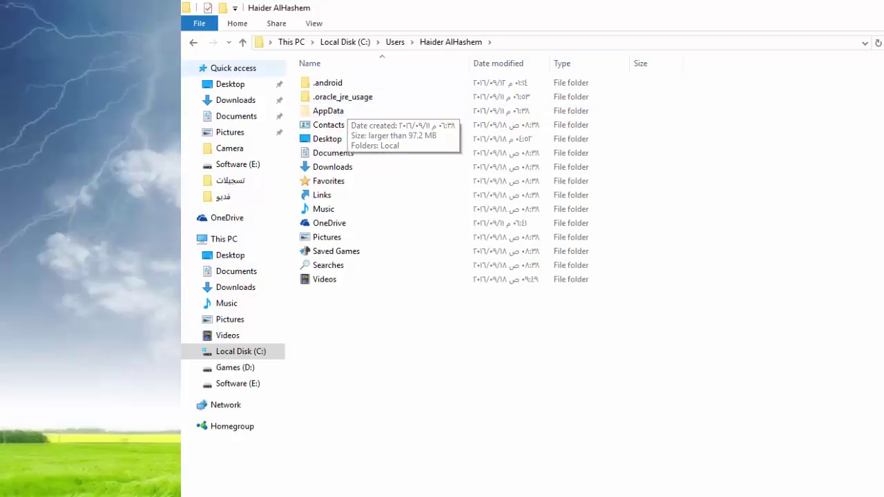
pyautogui.hotkey('alt', 'f')
pyautogui.press('Escape')
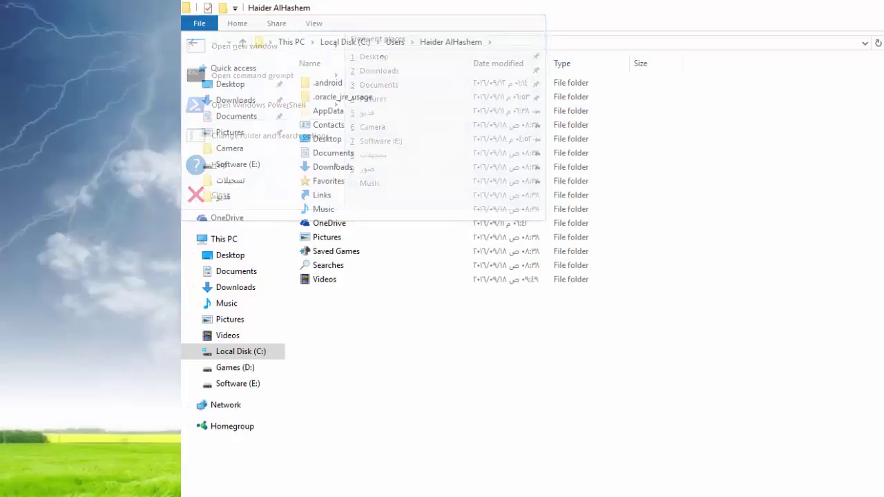
pyautogui.hotkey('alt', 'v')
pyautogui.press('Escape')
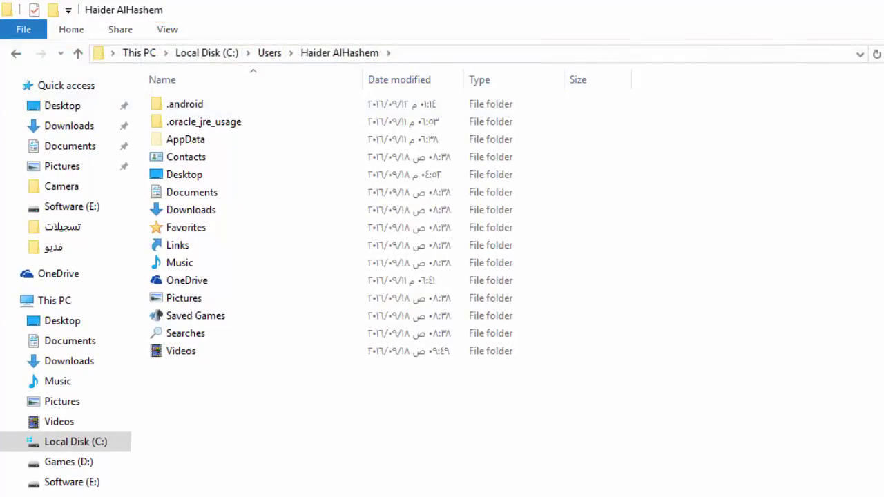
# Set the folder options to show hidden files, folders, and drives and apply the change
pyautogui.hotkey('alt', 'v')
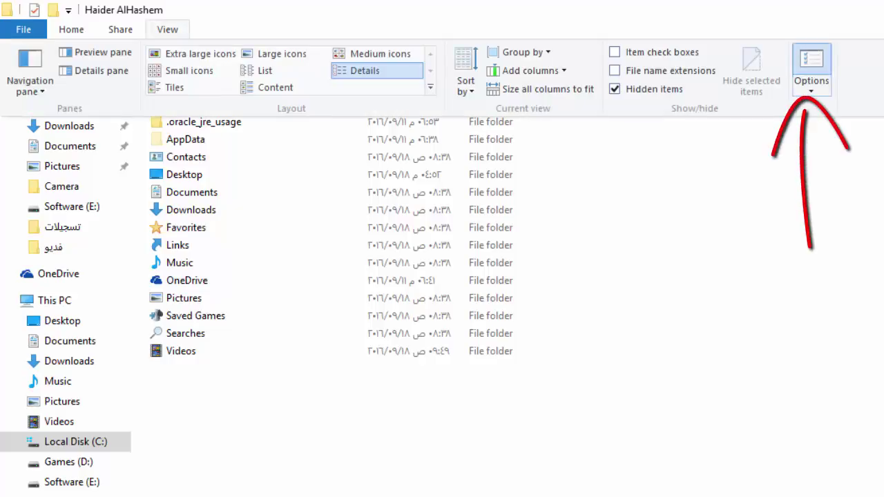
pyautogui.click(812, 69)
pyautogui.click(82, 123)
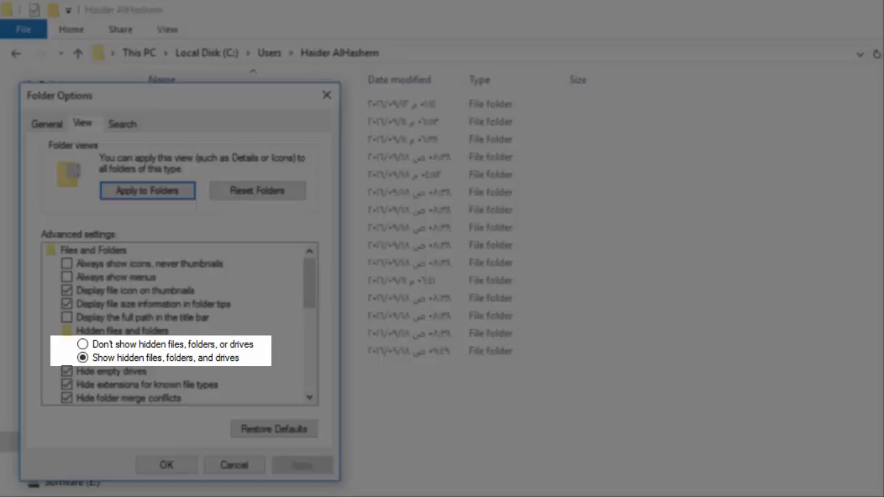
pyautogui.click(166, 358)
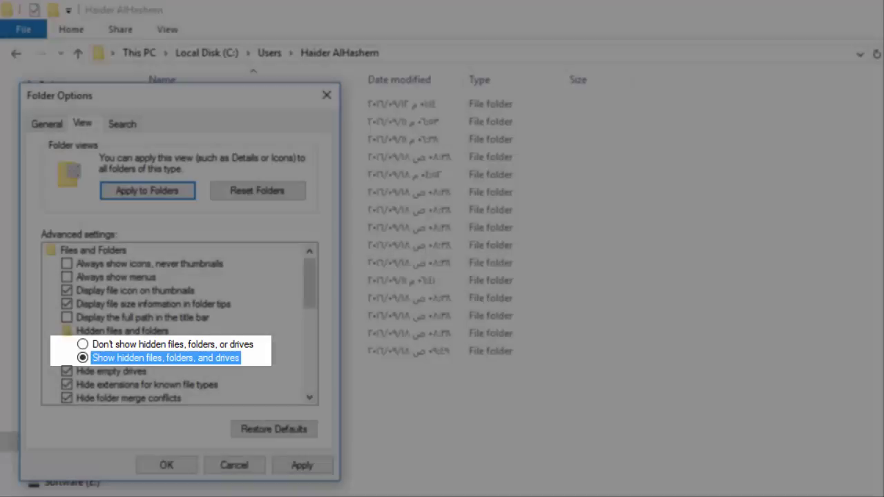
pyautogui.press('Return')
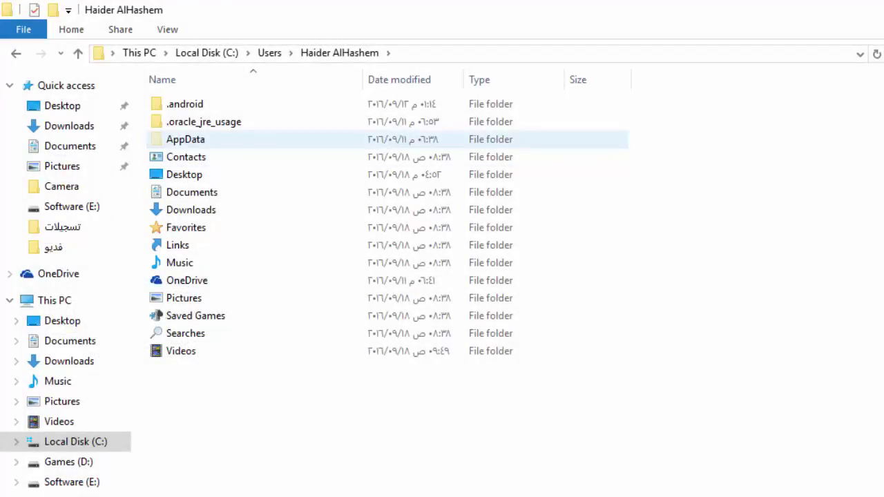
# Open the Temp folder inside AppData\Local of the owner's profile folder
pyautogui.doubleClick(185, 139)
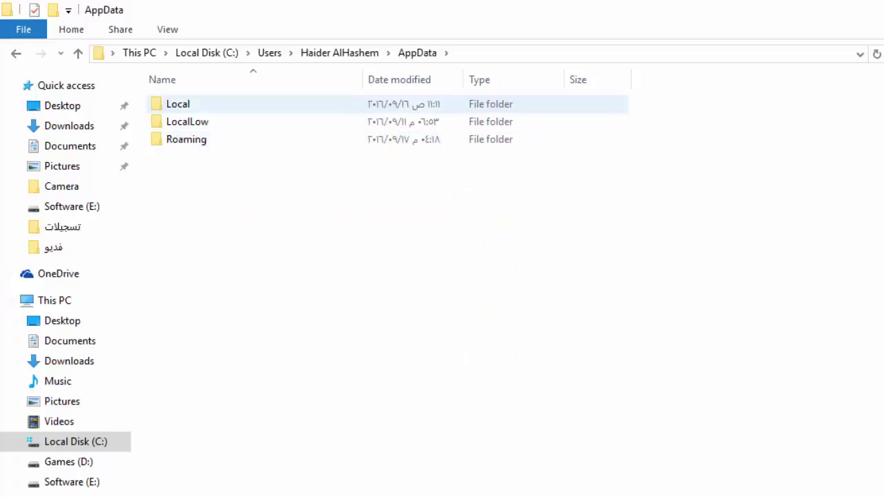
pyautogui.doubleClick(178, 104)
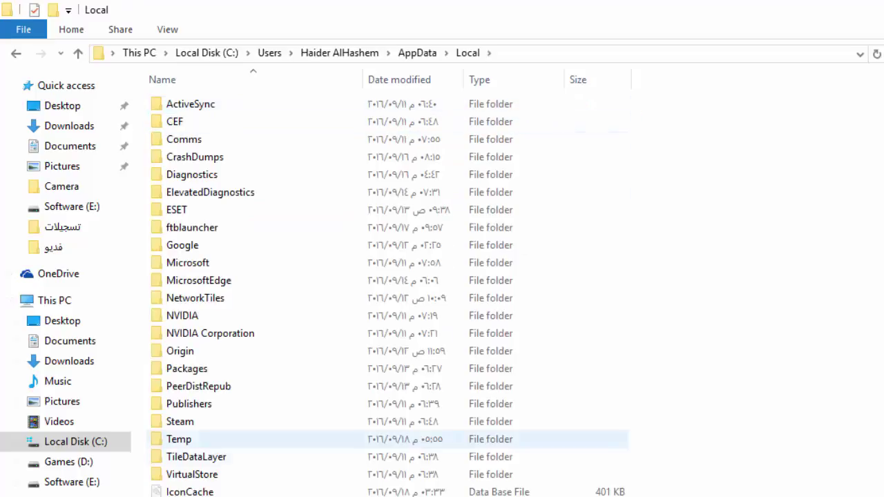
pyautogui.doubleClick(179, 439)
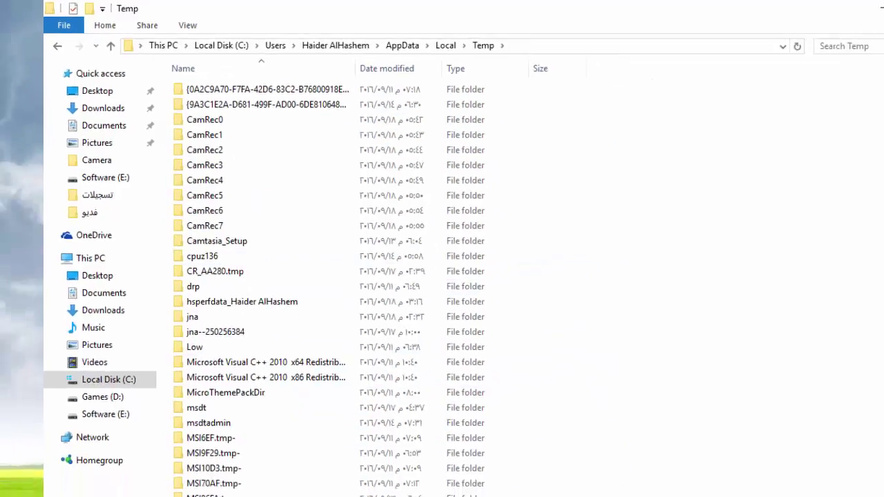
# Check the Temp folder's size on disk in its properties and close them
pyautogui.rightClick(662, 275)
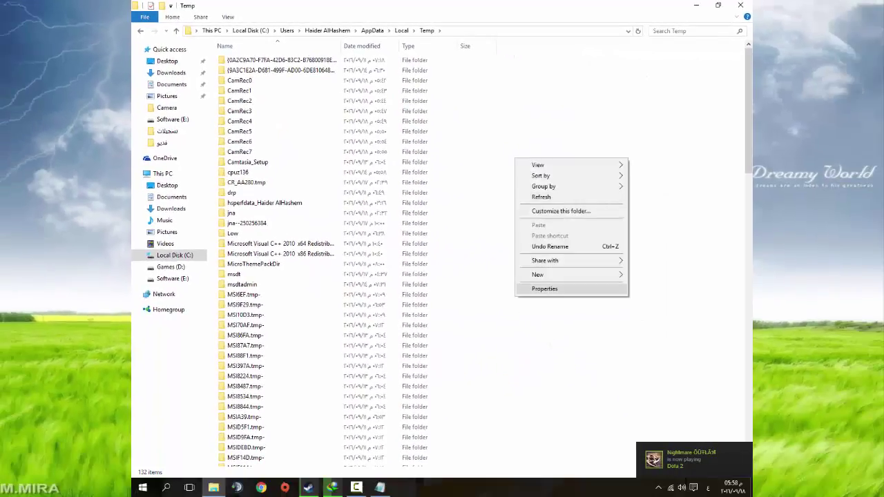
pyautogui.click(545, 289)
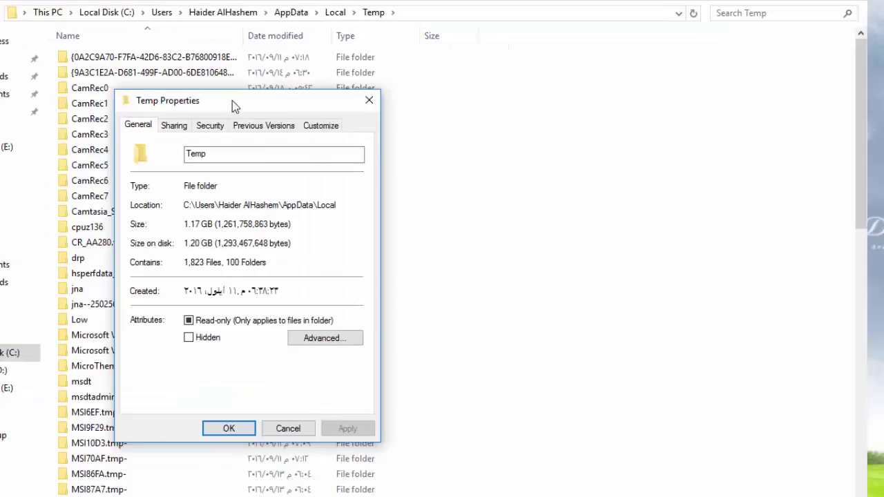
pyautogui.moveTo(235, 105); pyautogui.dragTo(549, 77)
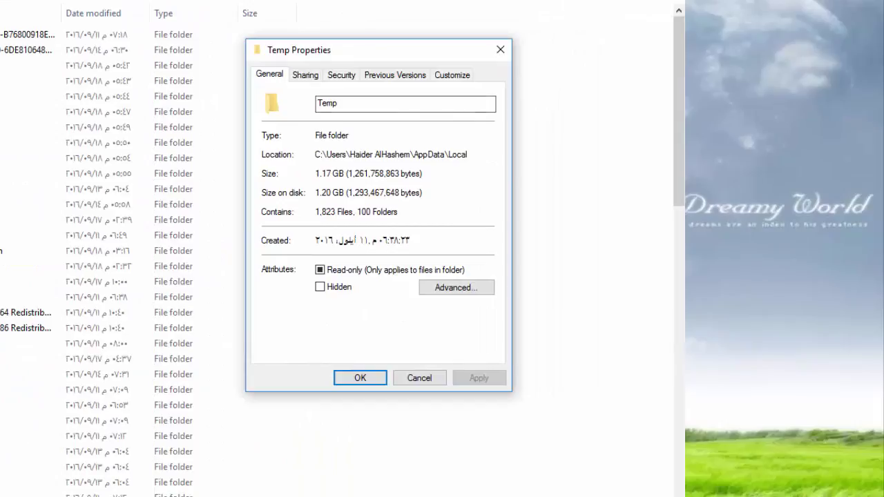
pyautogui.moveTo(343, 173); pyautogui.dragTo(315, 193)
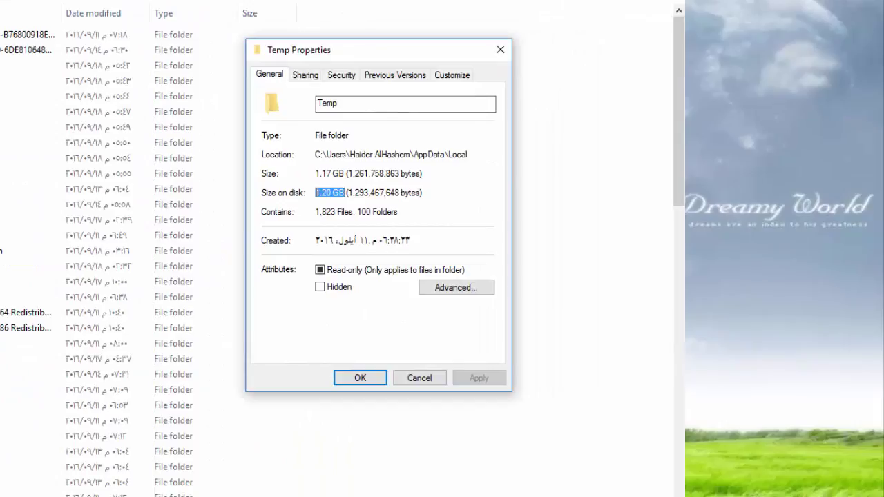
pyautogui.press('Escape')
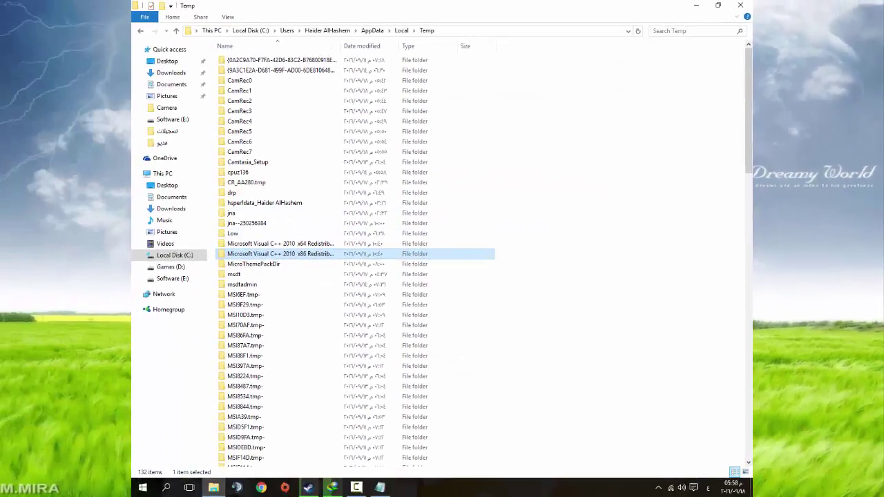
# Permanently delete everything in the Temp folder, granting administrator permission and skipping all items that cannot be deleted, and close the folder window
pyautogui.hotkey('ctrl', 'a')
pyautogui.hotkey('shift', 'Delete')
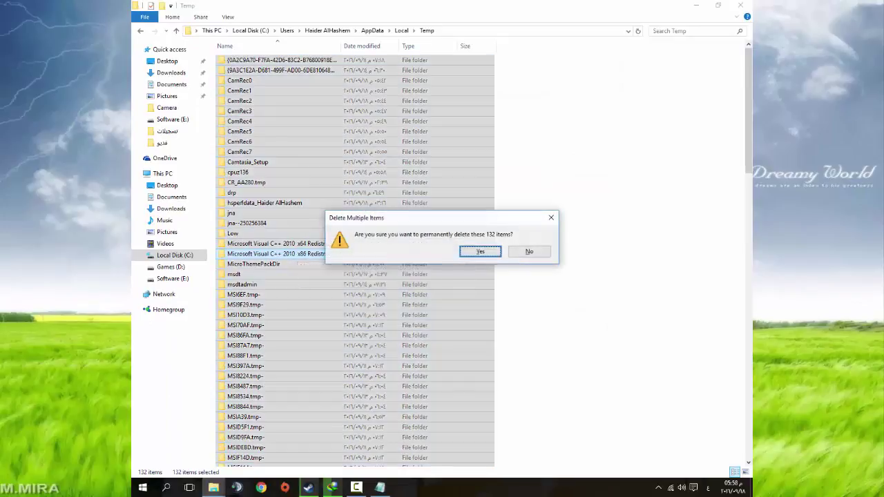
pyautogui.press('Return')
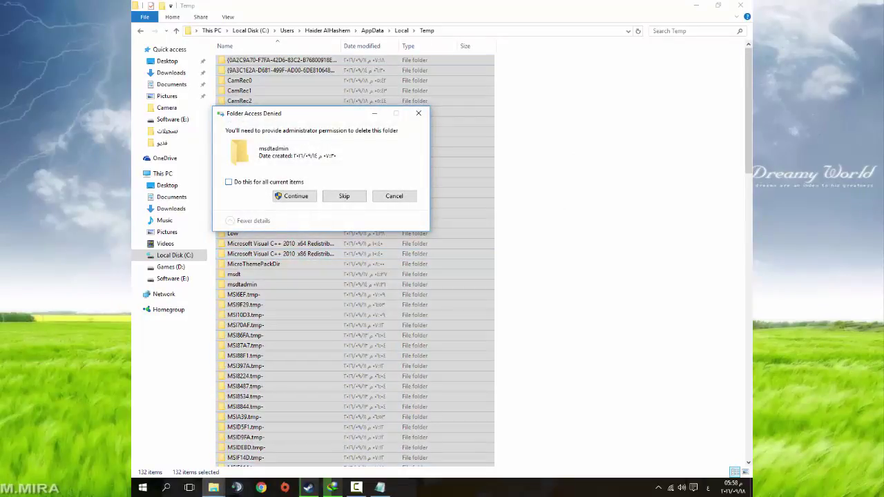
pyautogui.press('Return')
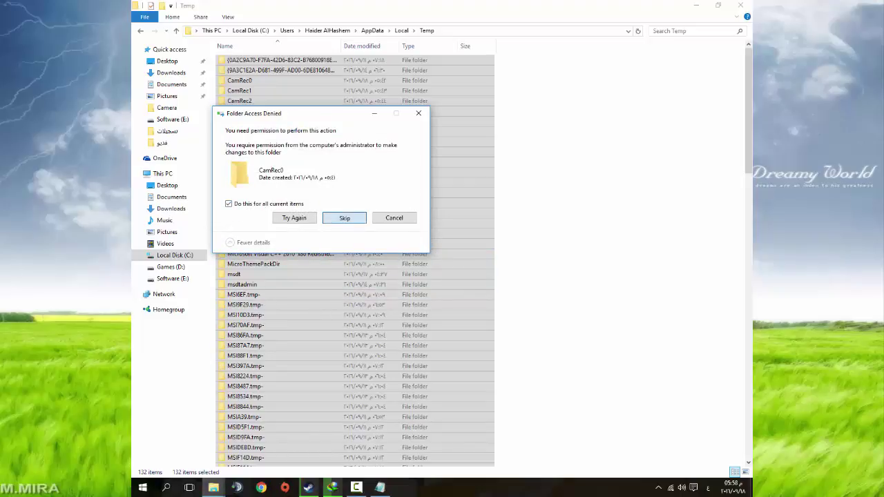
pyautogui.press('Tab')
pyautogui.press('Return')
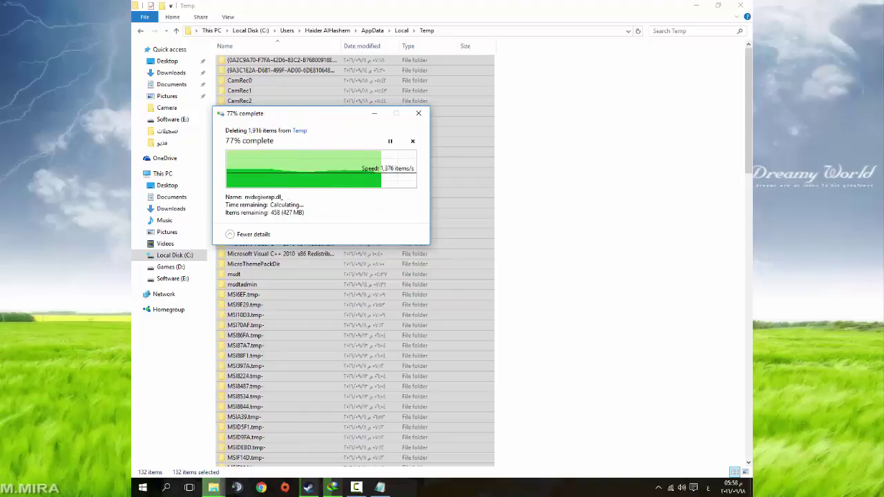
pyautogui.press('Return')
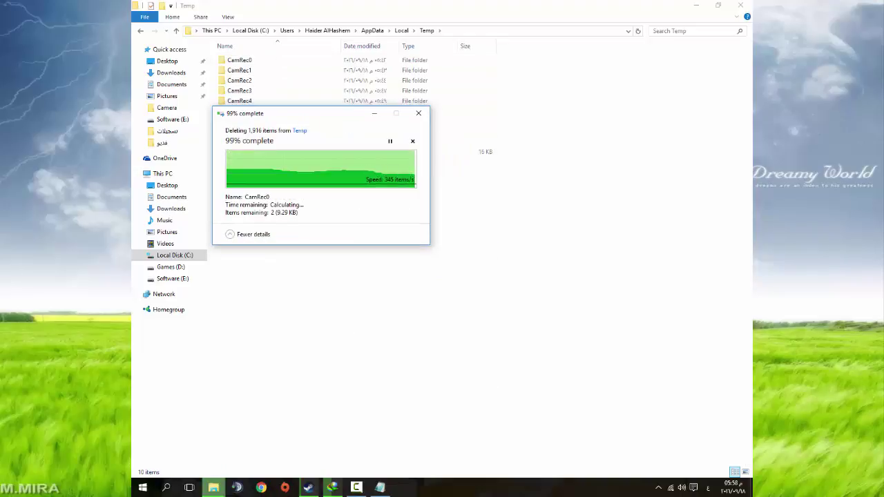
pyautogui.click(741, 5)
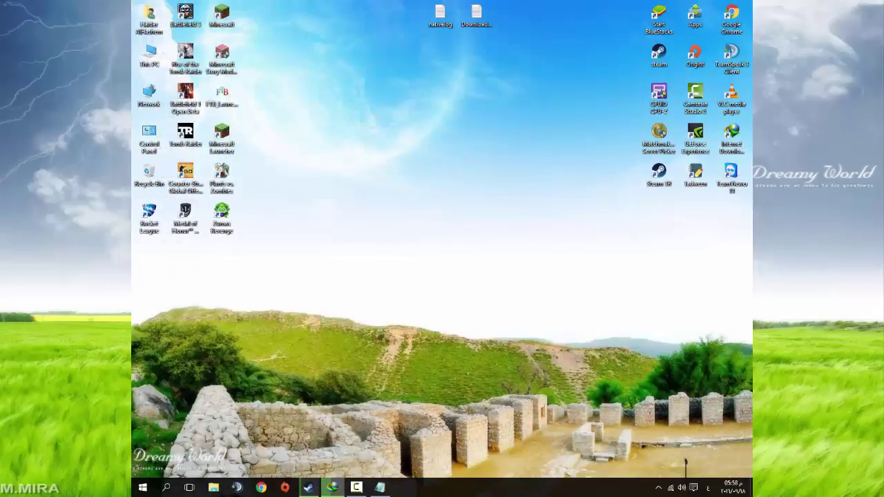
# Bring back the Welcome note in Notepad and write "اذا حصلت على خطا مثل ما اتاني قبل قليل" on the last line
pyautogui.click(380, 488)
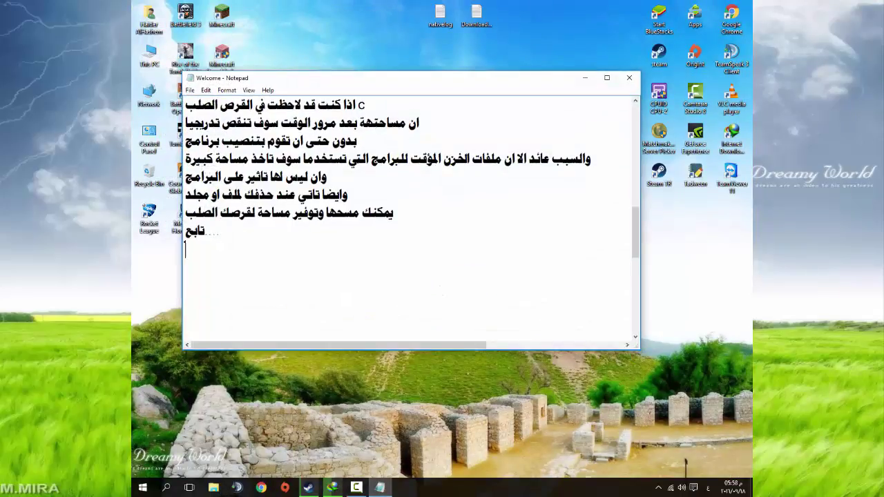
pyautogui.write('حصلت على')
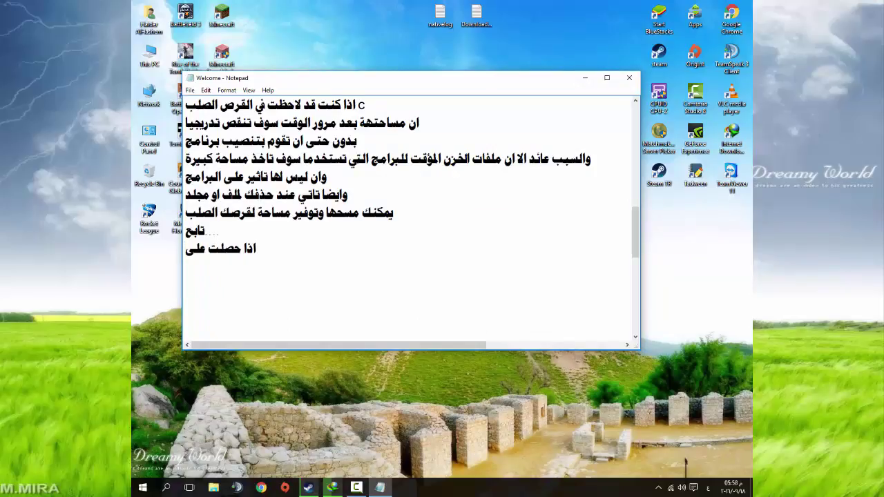
pyautogui.write(' خطا م')
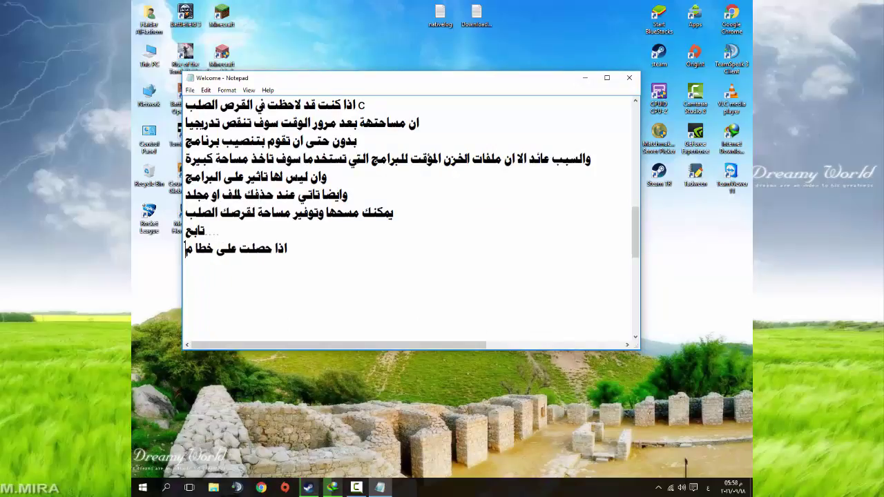
pyautogui.write('ثل ما ات')
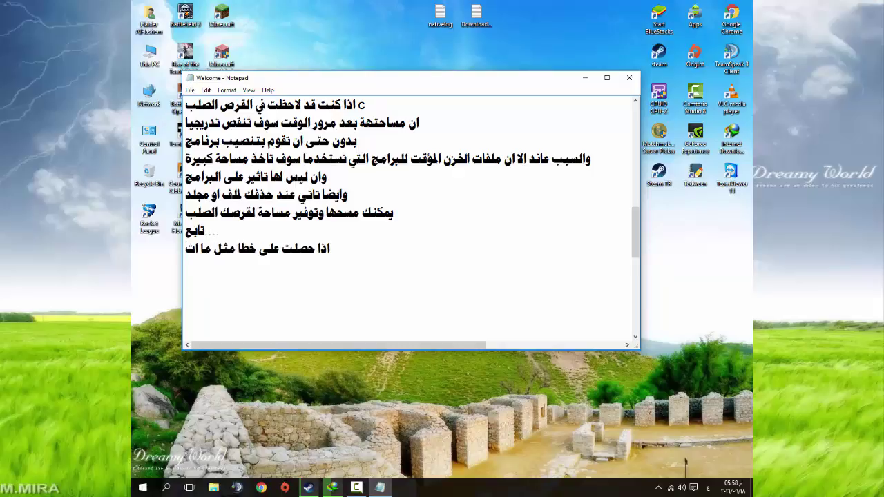
pyautogui.write('اني قبل')
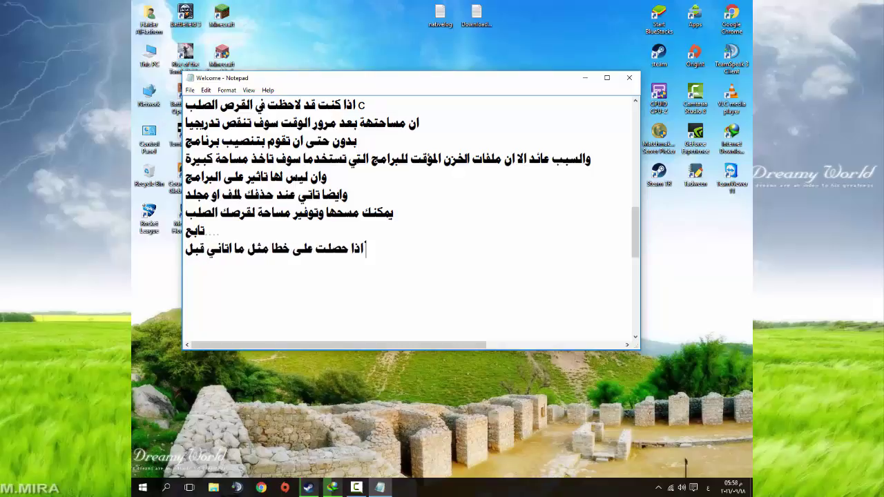
pyautogui.write(' قليل')
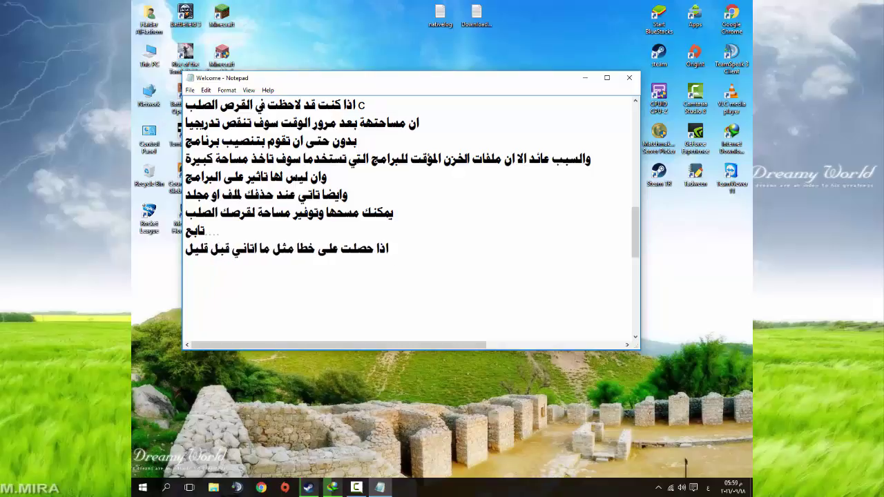
# Continue the line with "فهذا يعني ان الملفات التي في الداخل يتم استخدامها حاليا"
pyautogui.write(' فهذا يح')
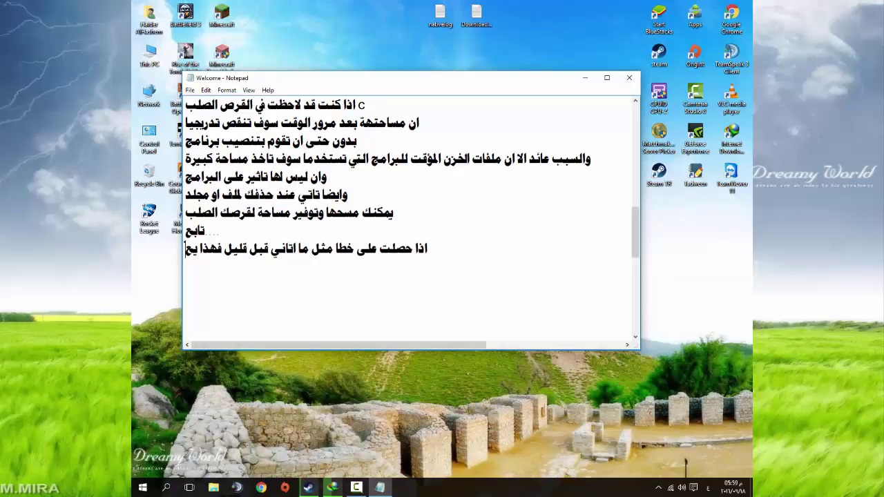
pyautogui.press('BackSpace')
pyautogui.write('عني انت')
pyautogui.press('BackSpace')
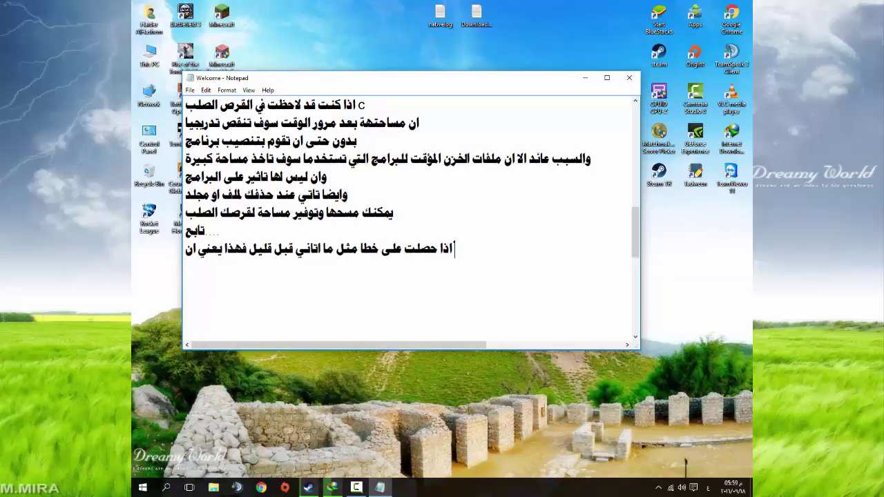
pyautogui.write('الملفات ال')
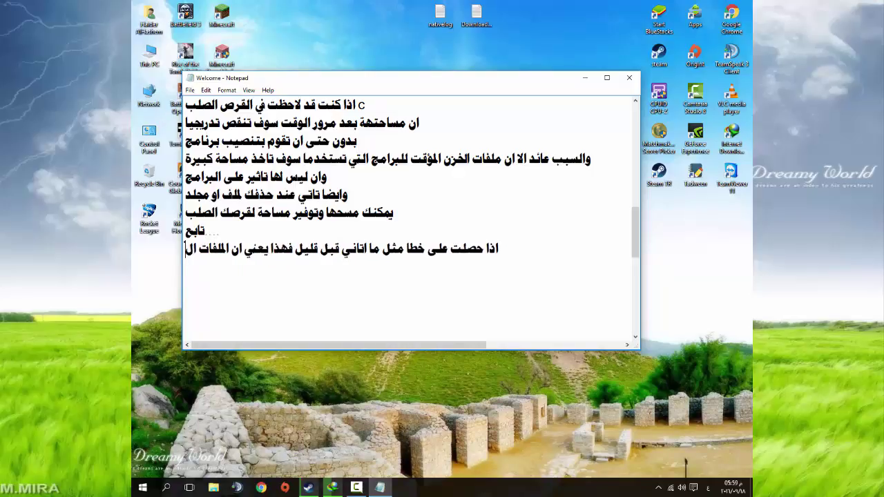
pyautogui.write('تي في الأ')
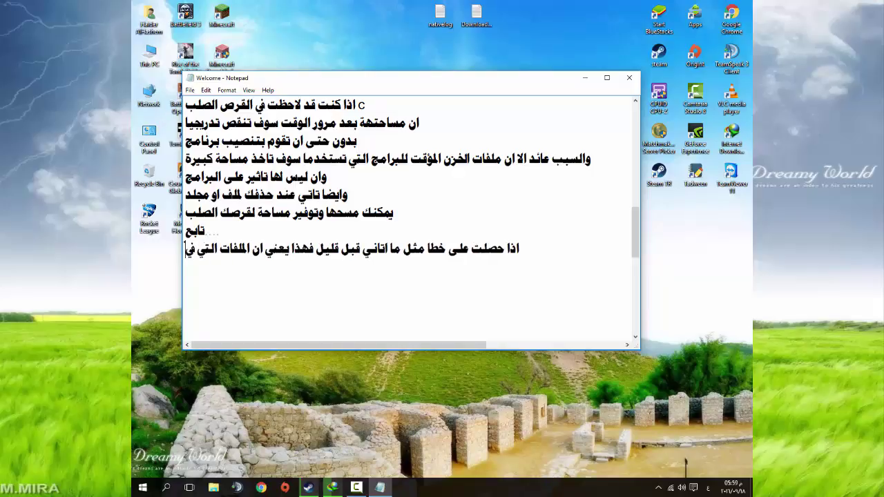
pyautogui.write('داخ')
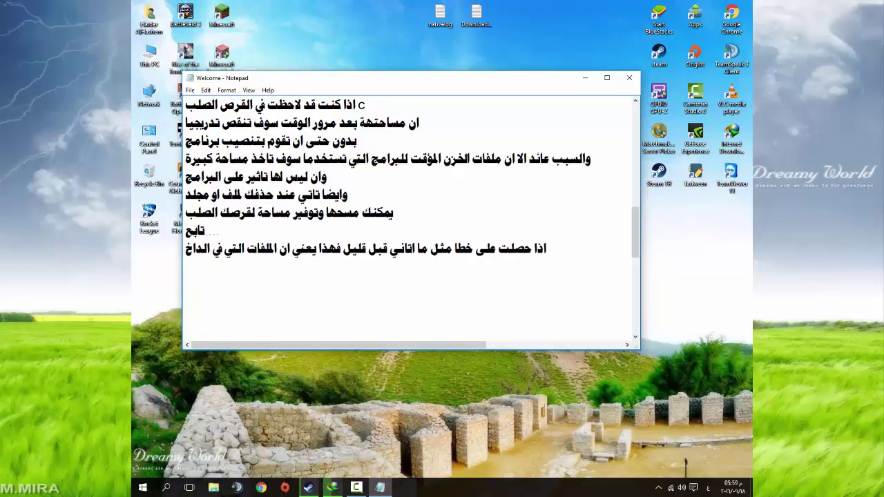
pyautogui.write('ل يتم')
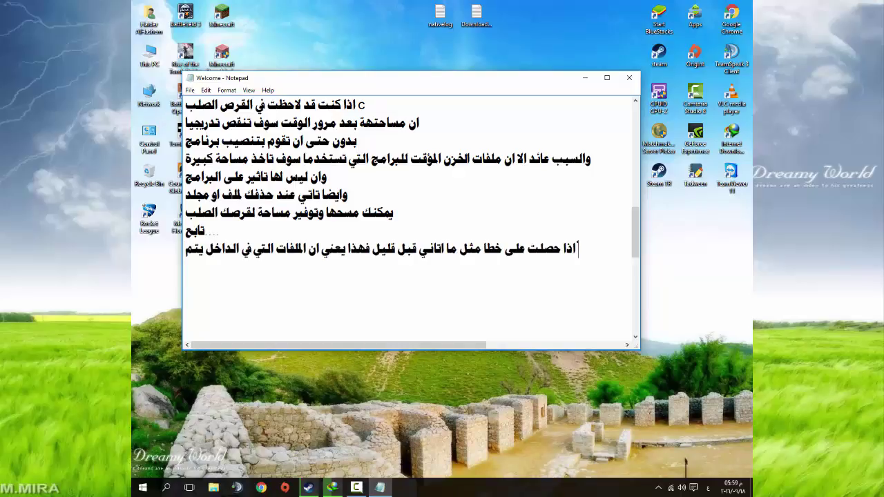
pyautogui.write(' استخدام')
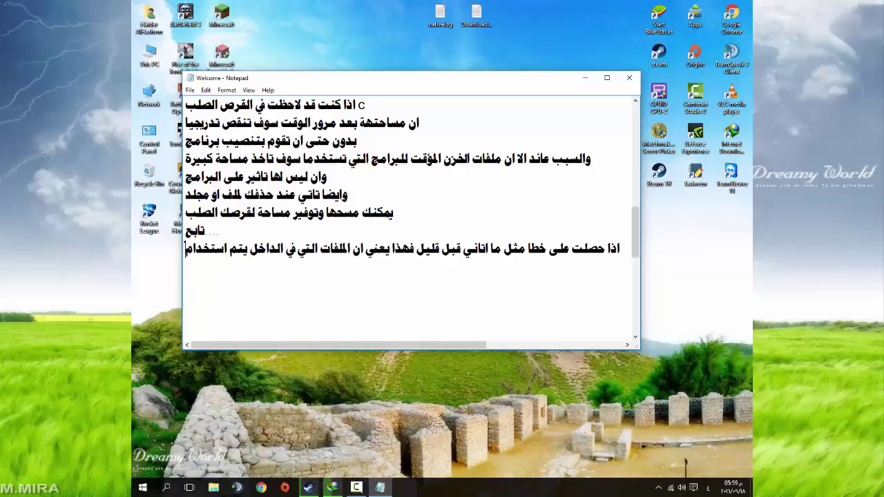
pyautogui.write('ها حاليا')
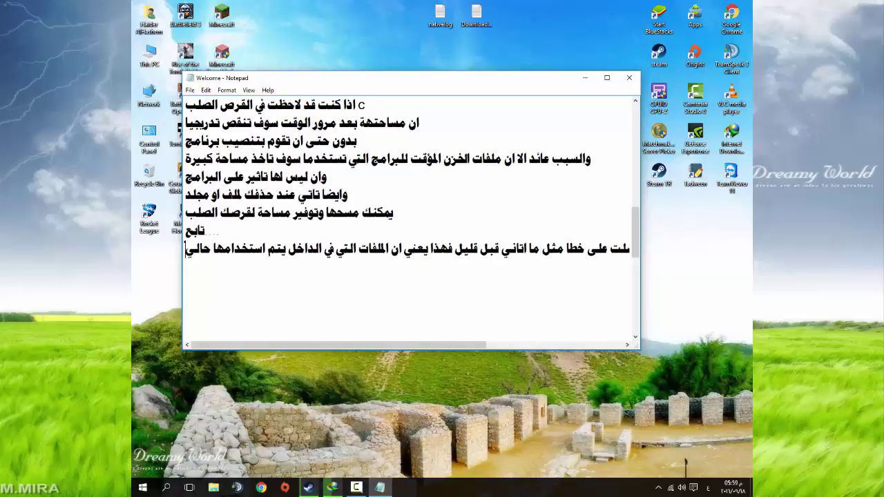